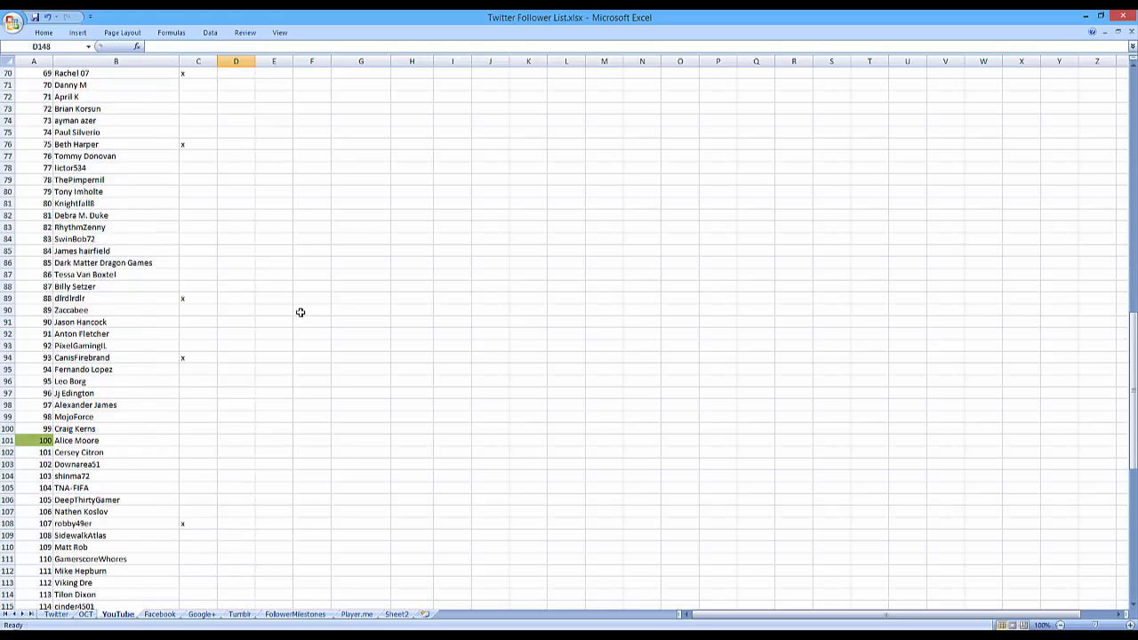
Step: Clear the random-number formulas from cells J2 to J40 on the YouTube sheet
{"action": "scroll", "coordinate": [301, 317], "scroll_direction": "down", "scroll_amount": 5}
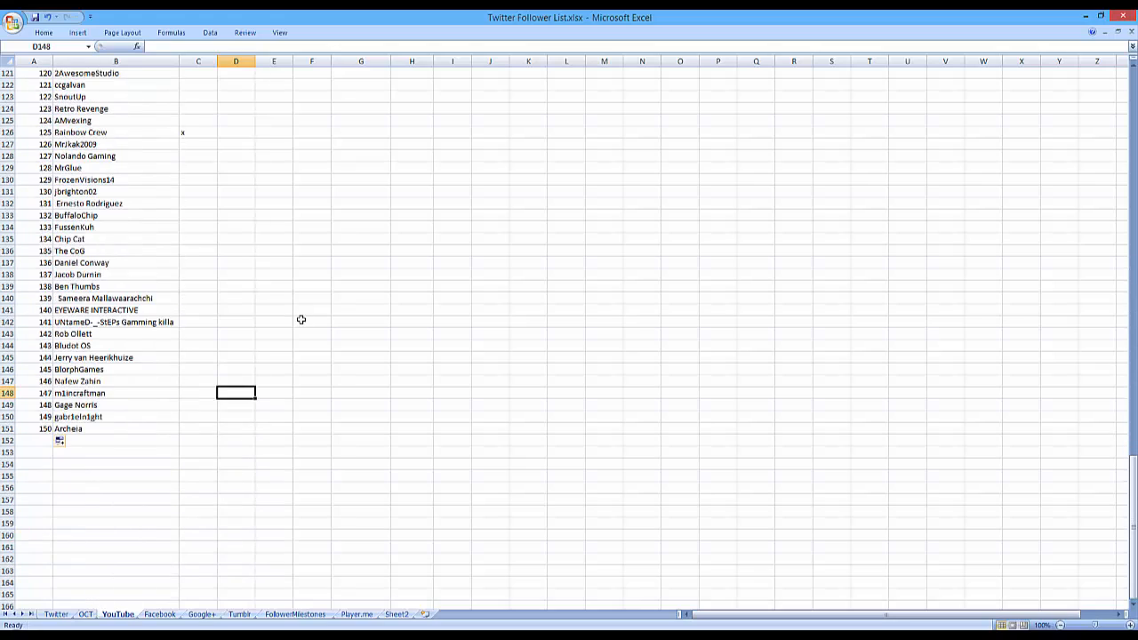
{"action": "scroll", "coordinate": [301, 316], "scroll_direction": "up", "scroll_amount": 12}
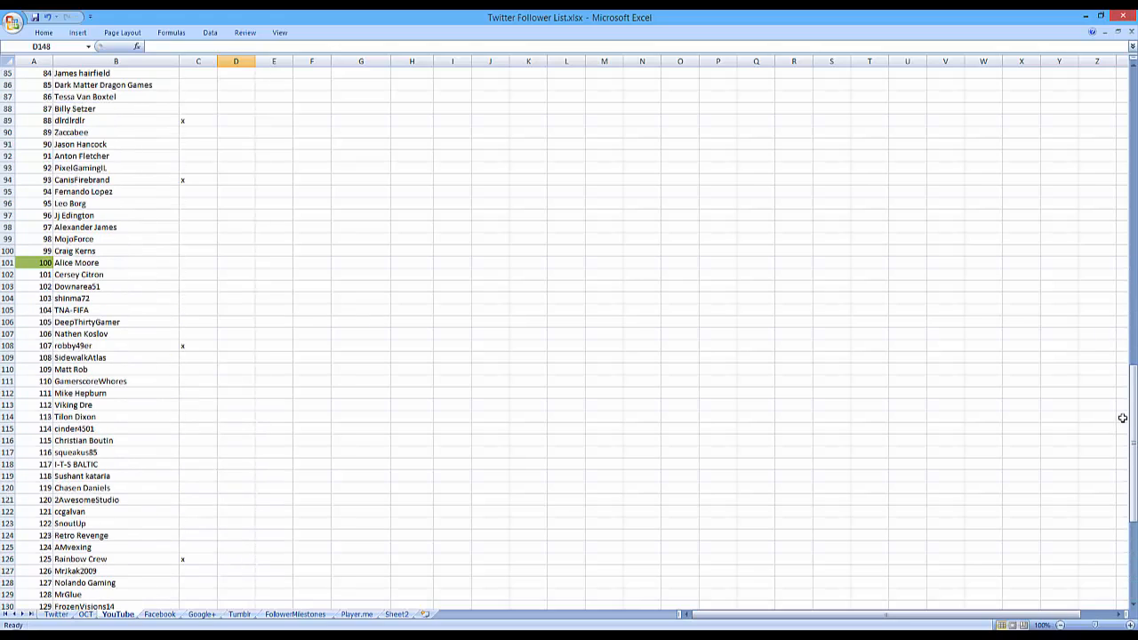
{"action": "left_click_drag", "start_coordinate": [1131, 418], "coordinate": [1116, 96]}
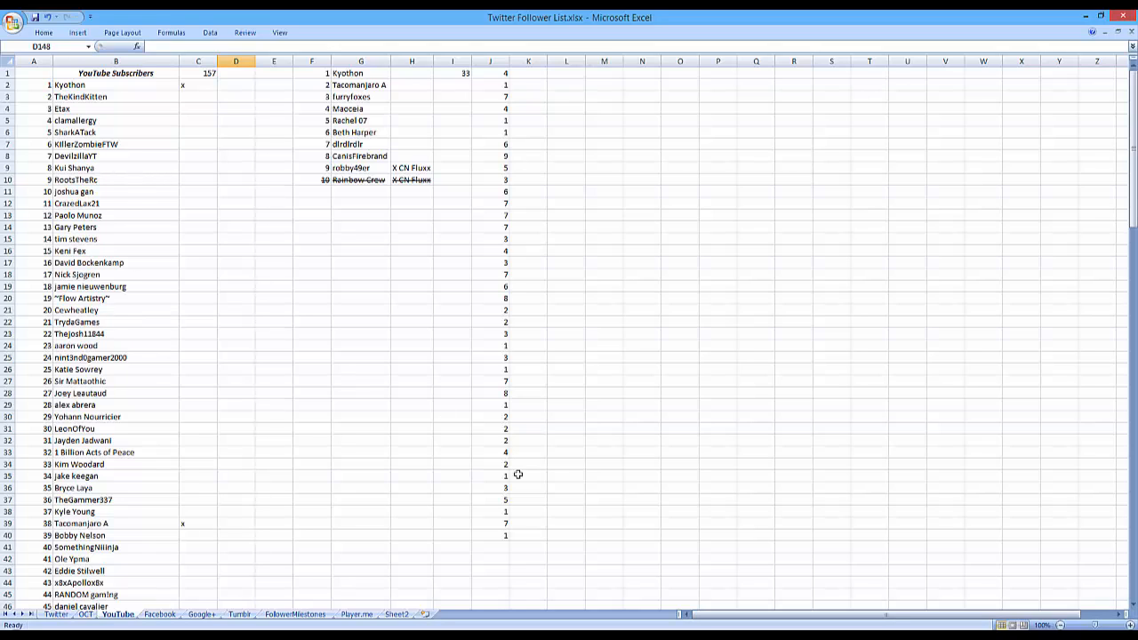
{"action": "left_click", "coordinate": [493, 536]}
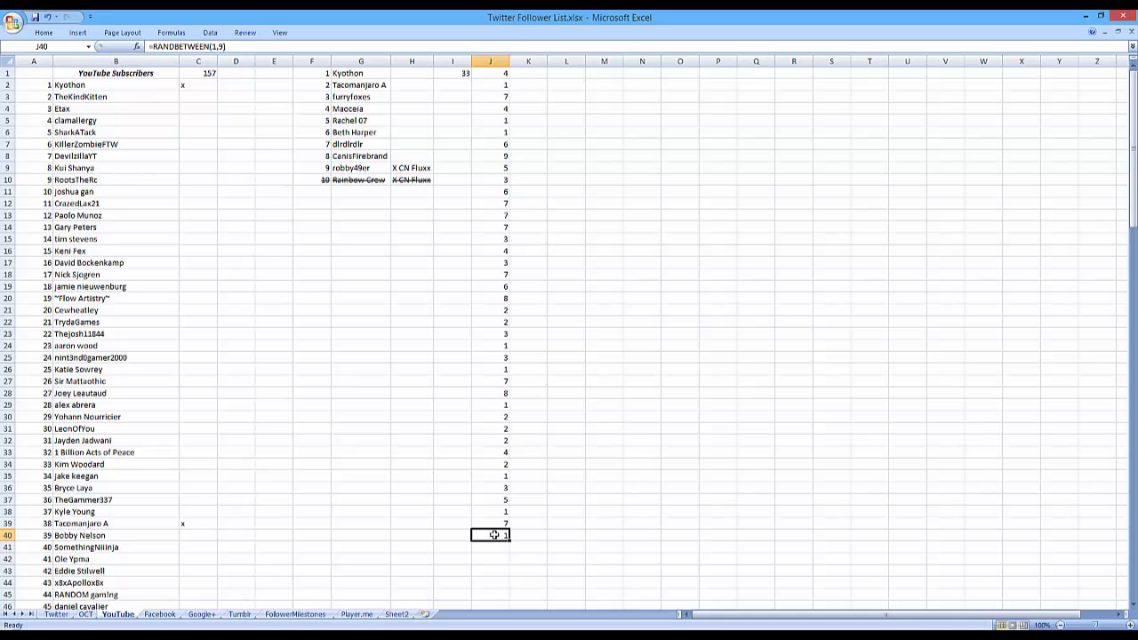
{"action": "left_click_drag", "start_coordinate": [494, 536], "coordinate": [495, 85]}
{"action": "key", "text": "Delete"}
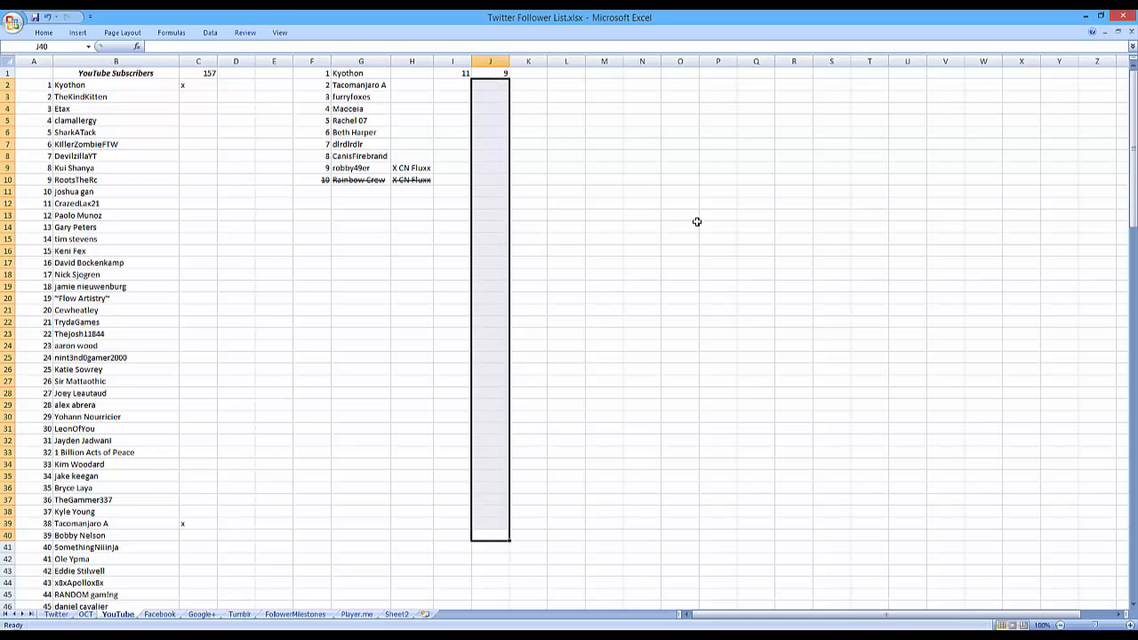
{"action": "left_click", "coordinate": [697, 223]}
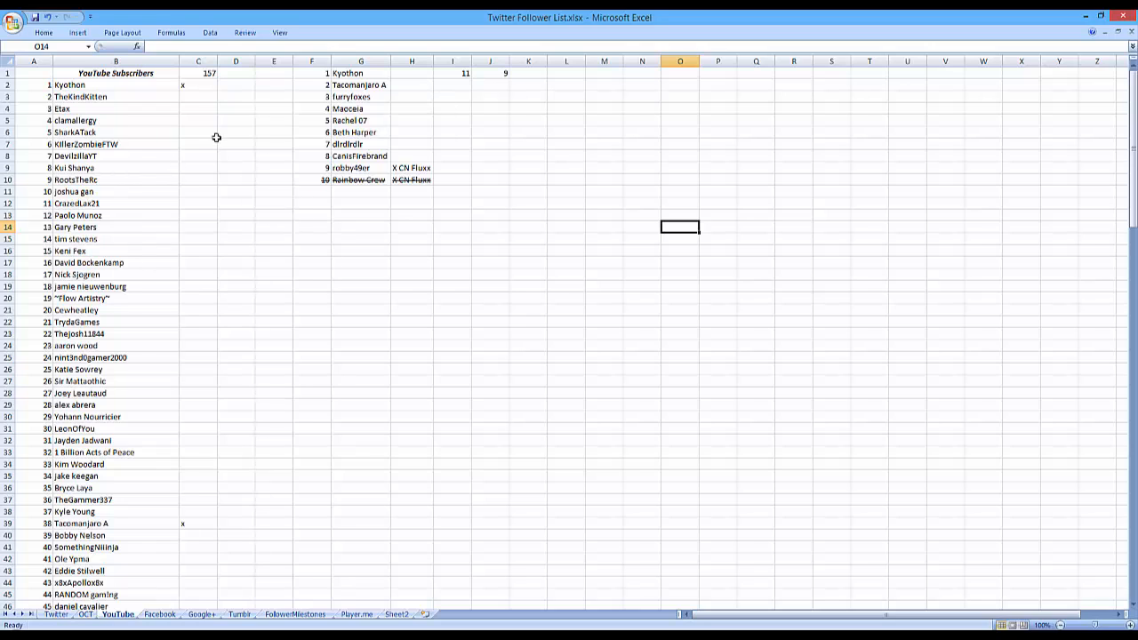
Step: Review the numbered YouTube subscriber list from its heading and first name down to the last entry
{"action": "left_click", "coordinate": [208, 74]}
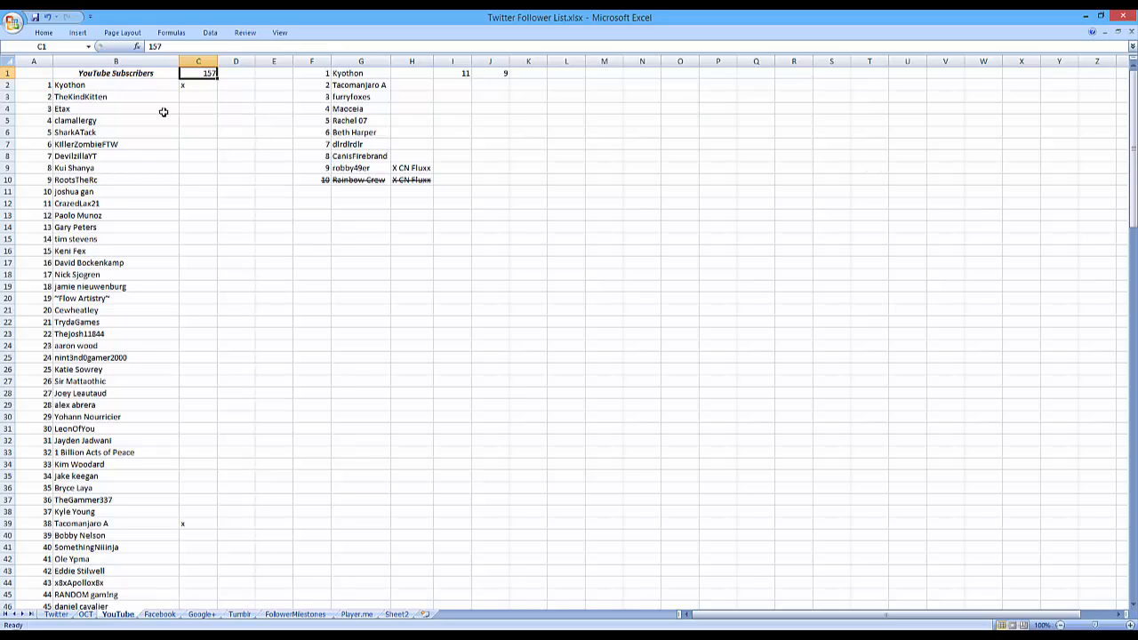
{"action": "left_click", "coordinate": [92, 84]}
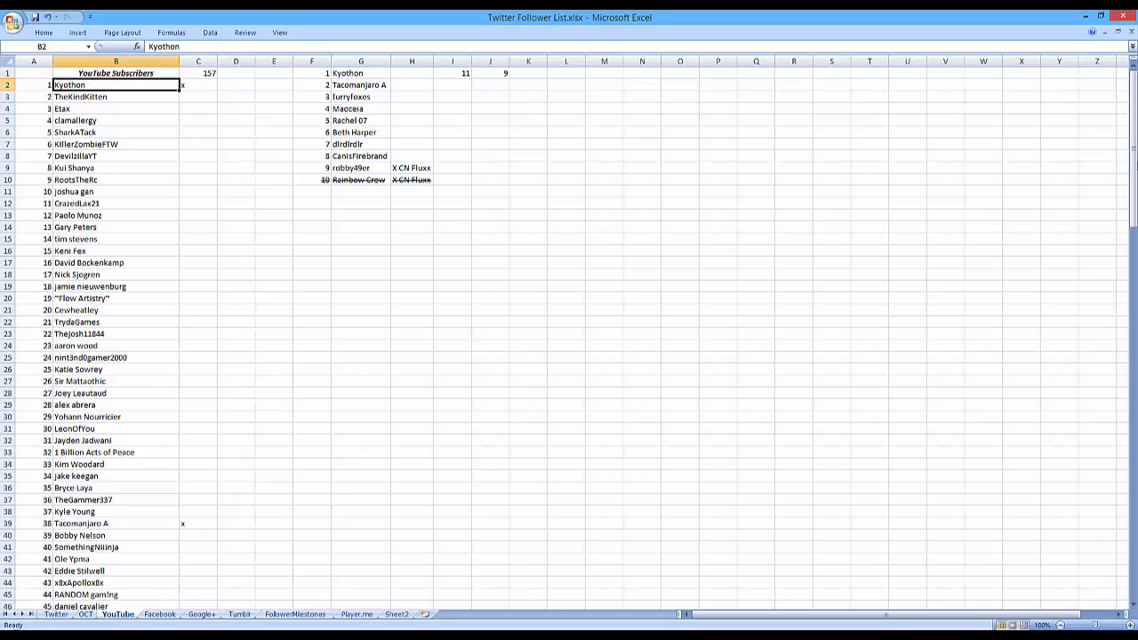
{"action": "left_click_drag", "start_coordinate": [1132, 139], "coordinate": [993, 94]}
{"action": "left_click_drag", "start_coordinate": [1130, 188], "coordinate": [1103, 604]}
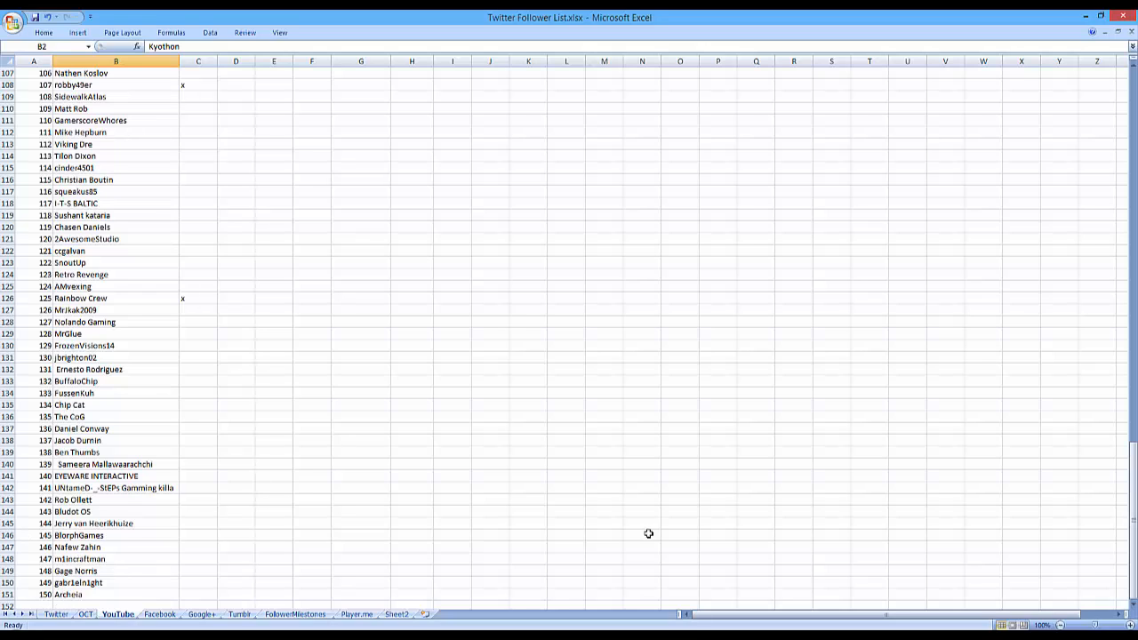
{"action": "left_click_drag", "start_coordinate": [1134, 511], "coordinate": [1134, 134]}
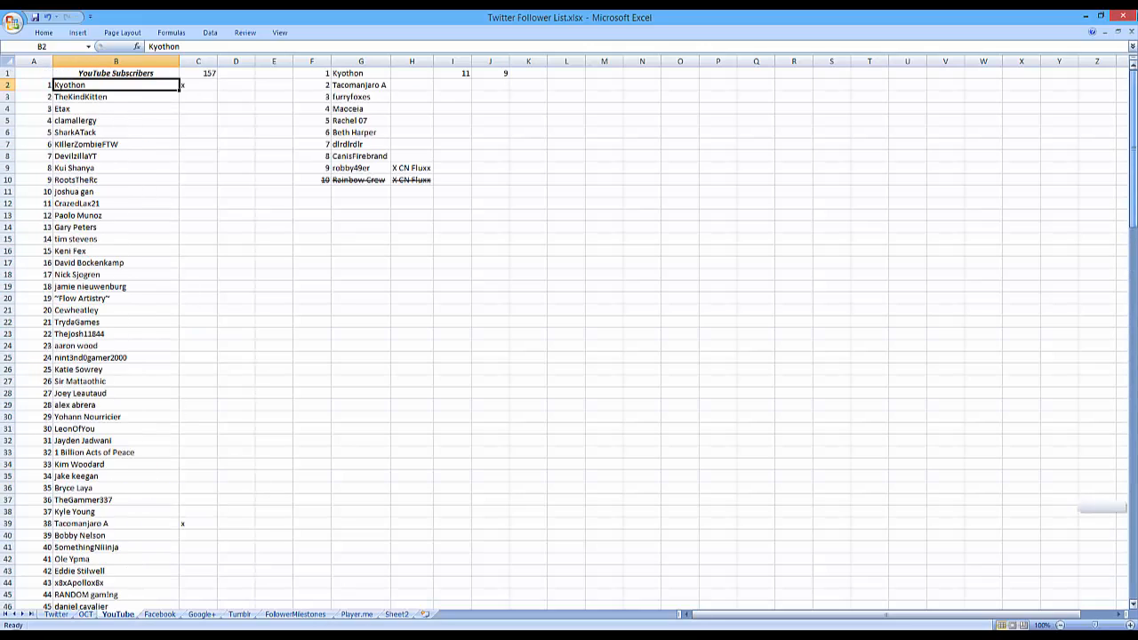
Step: Select cell L1, expand the full ribbon and minimize it again
{"action": "left_click", "coordinate": [558, 75]}
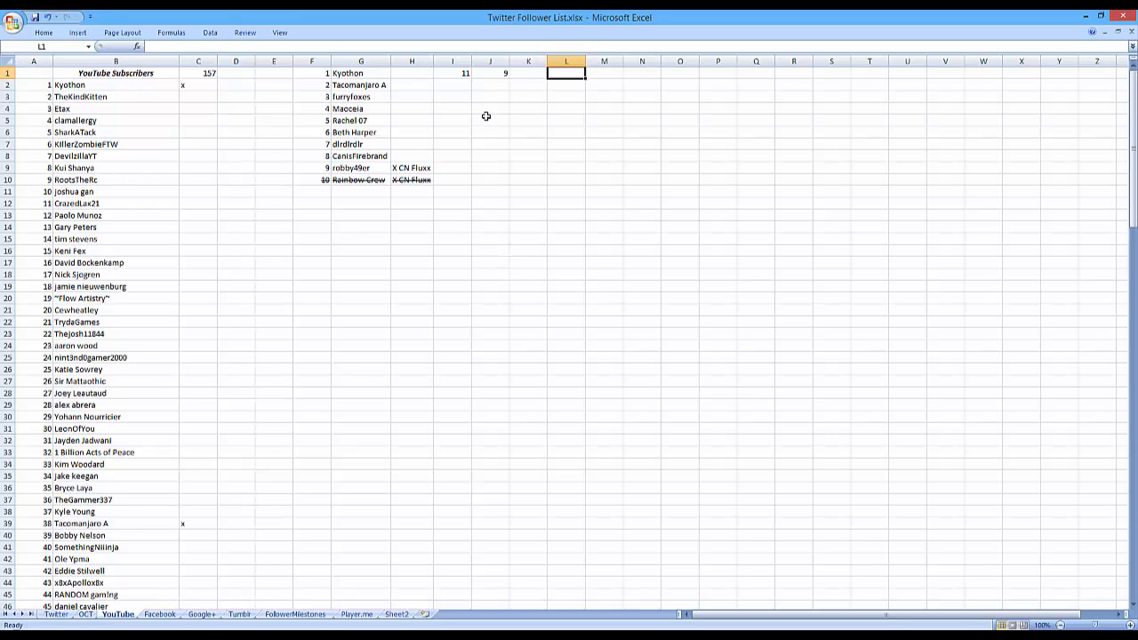
{"action": "left_click", "coordinate": [90, 16]}
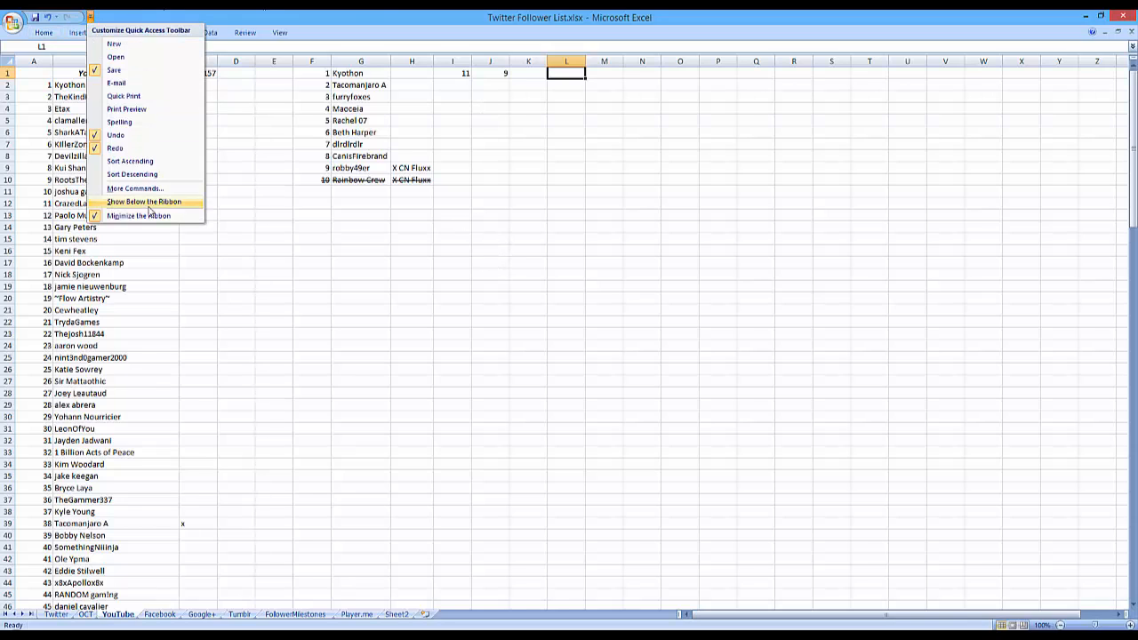
{"action": "left_click", "coordinate": [147, 215]}
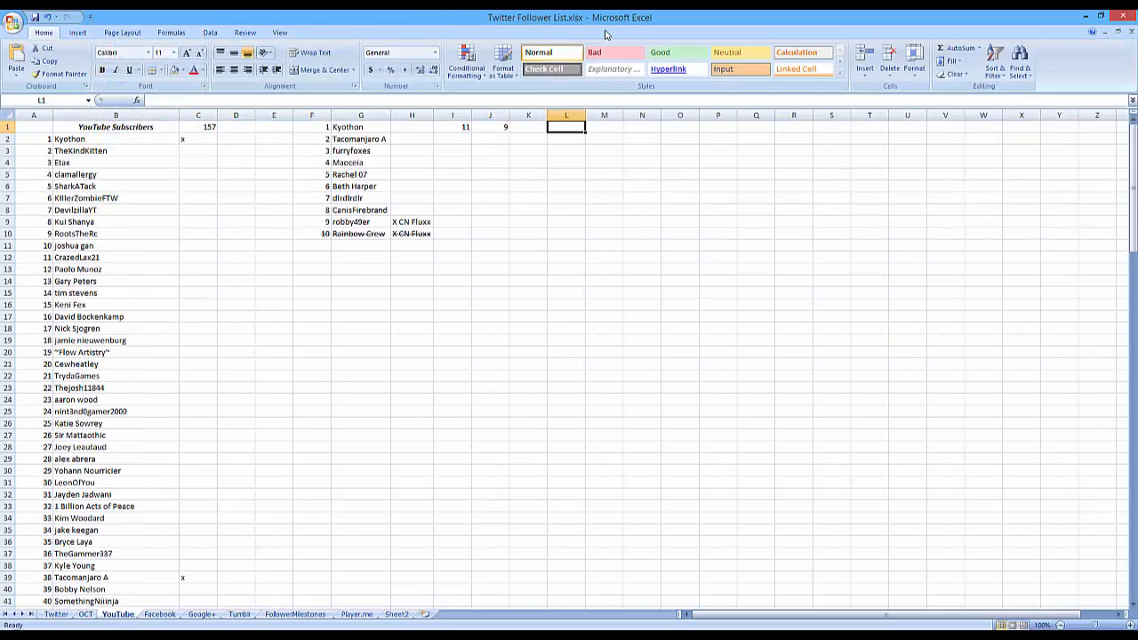
{"action": "left_click", "coordinate": [91, 16]}
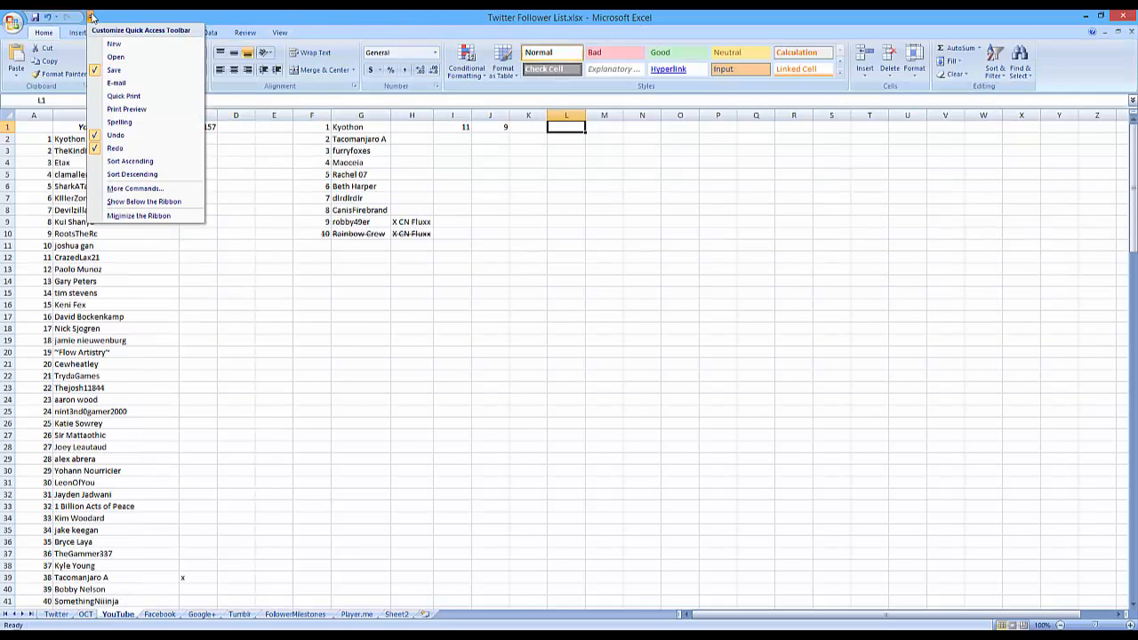
{"action": "left_click", "coordinate": [158, 218]}
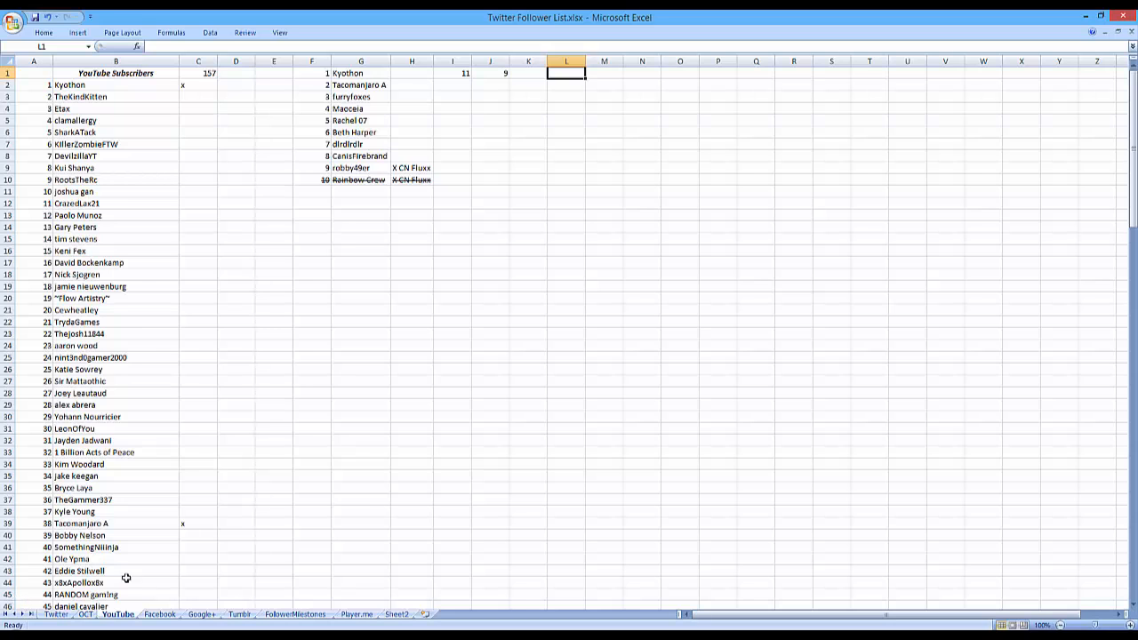
Step: Enter a RANDBETWEEN formula in cell L1 with a bottom of 1 and a top of 45, and reselect the cell
{"action": "mouse_move", "coordinate": [585, 78]}
{"action": "left_mouse_down"}
{"action": "mouse_move", "coordinate": [566, 446]}
{"action": "mouse_move", "coordinate": [573, 614]}
{"action": "mouse_move", "coordinate": [580, 64]}
{"action": "mouse_move", "coordinate": [579, 77]}
{"action": "left_mouse_up"}
{"action": "left_click", "coordinate": [569, 45]}
{"action": "type", "text": "=RANDB"}
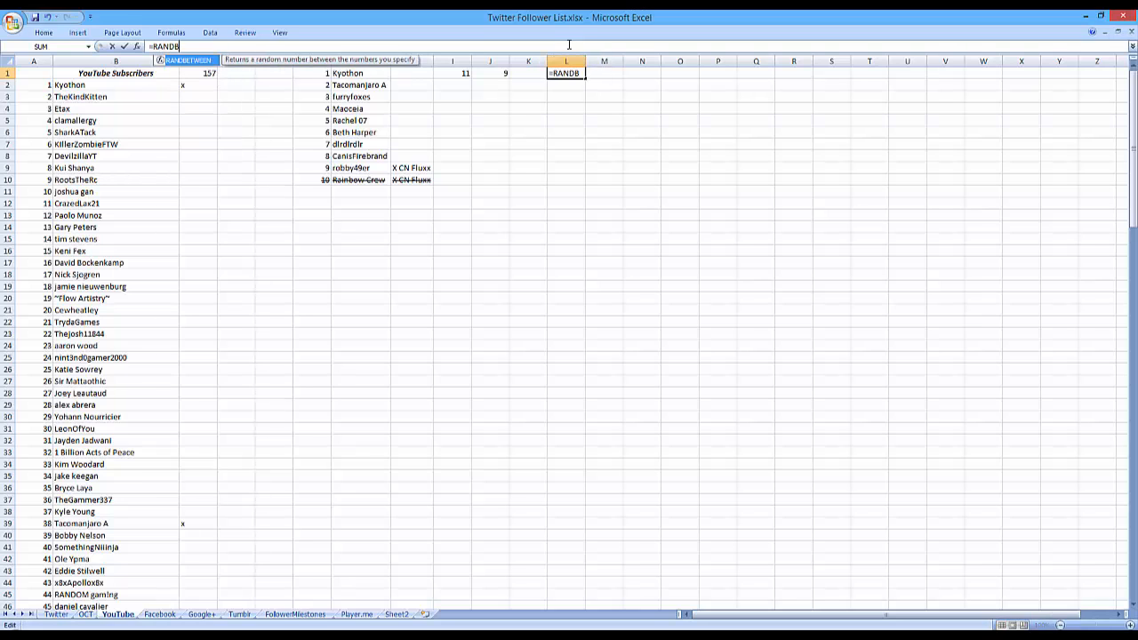
{"action": "key", "text": "Tab"}
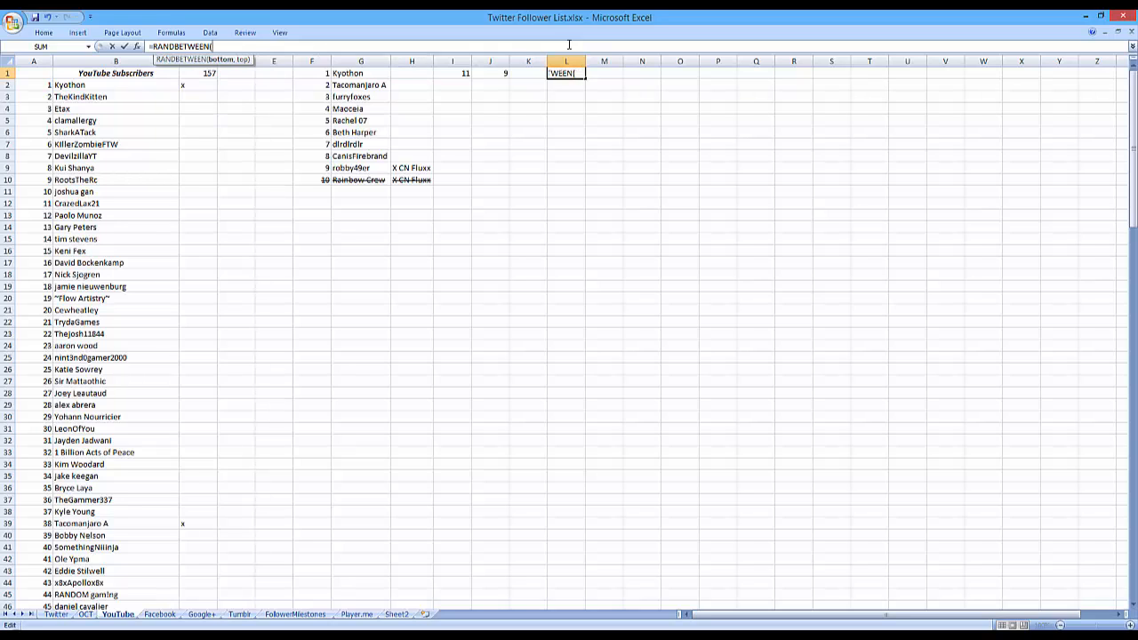
{"action": "type", "text": "1,45"}
{"action": "key", "text": "Return"}
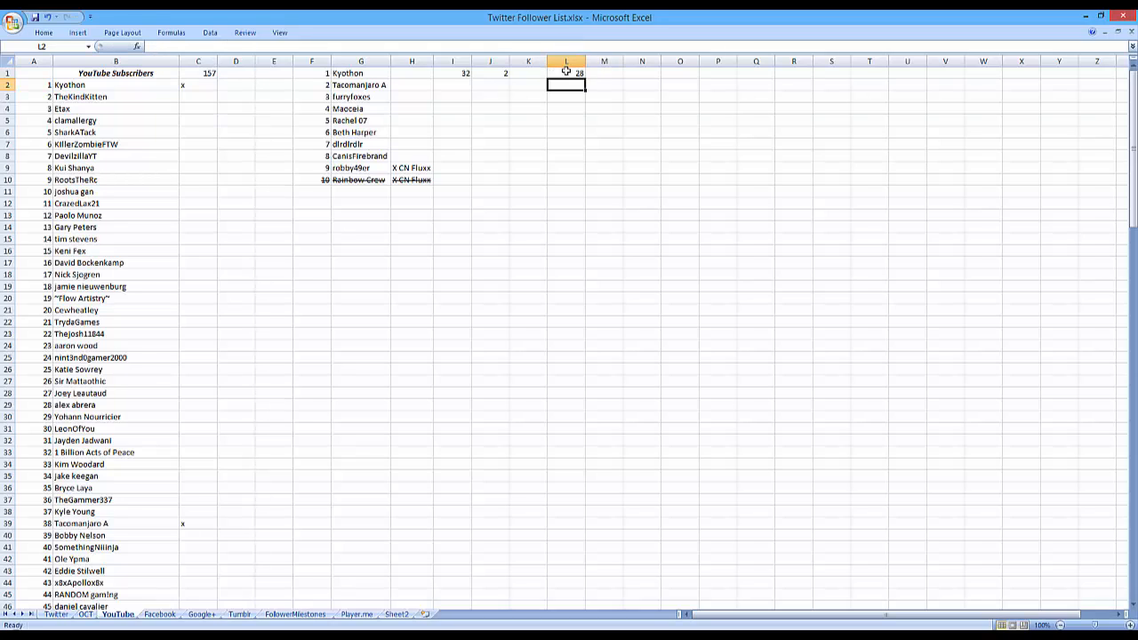
{"action": "left_click", "coordinate": [565, 72]}
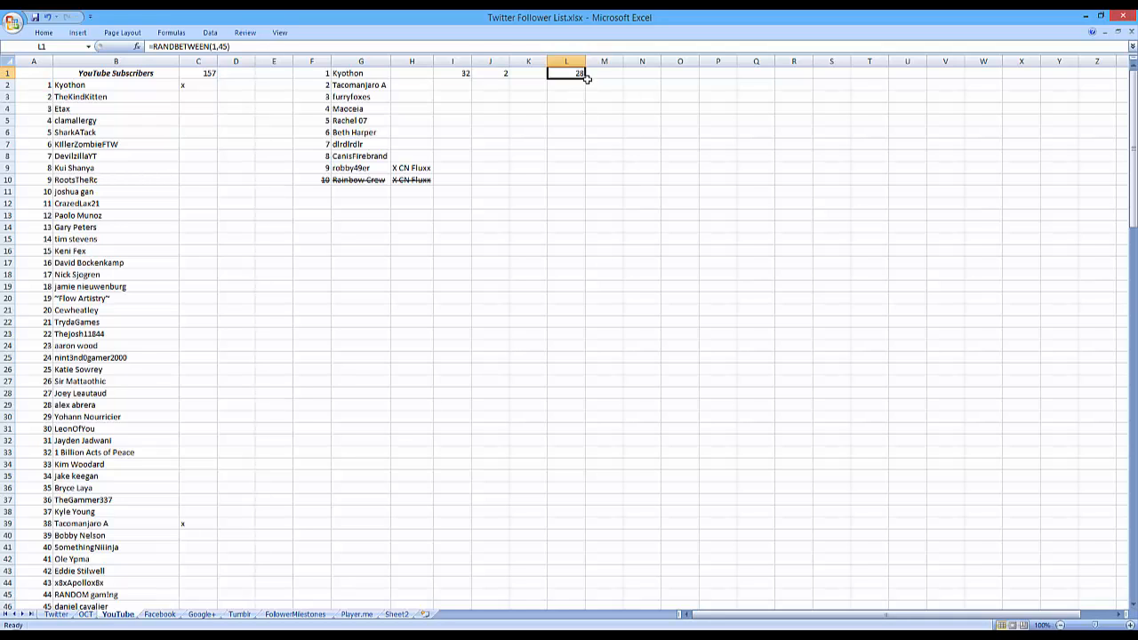
Step: Recalculate the random numbers twice by editing and confirming the empty cell K1
{"action": "left_click", "coordinate": [541, 72]}
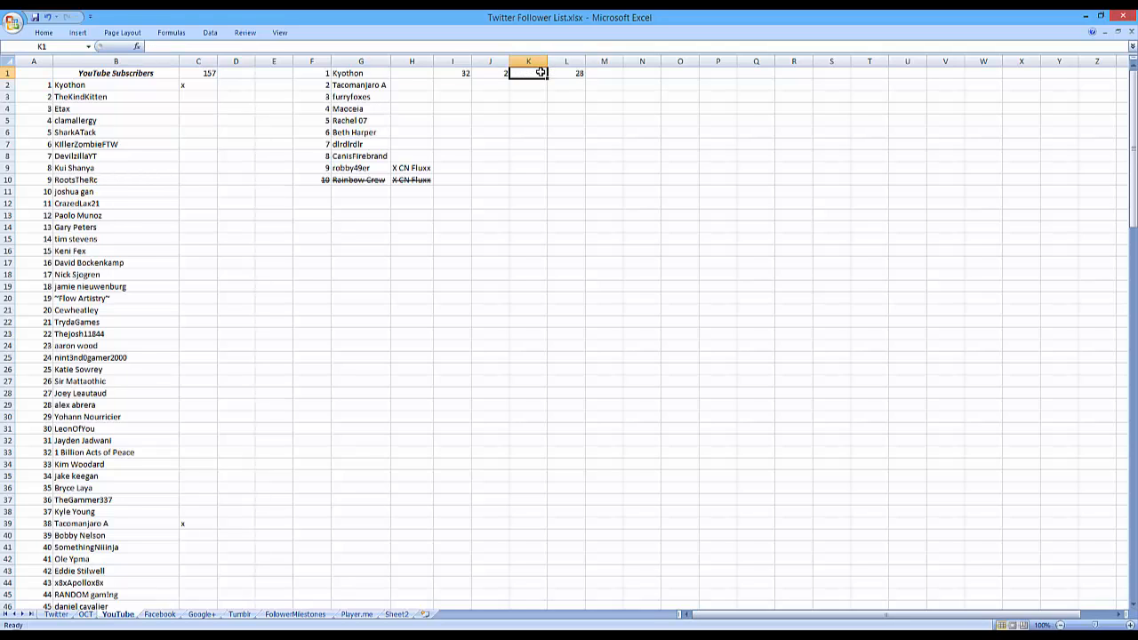
{"action": "double_click", "coordinate": [542, 73]}
{"action": "key", "text": "Return"}
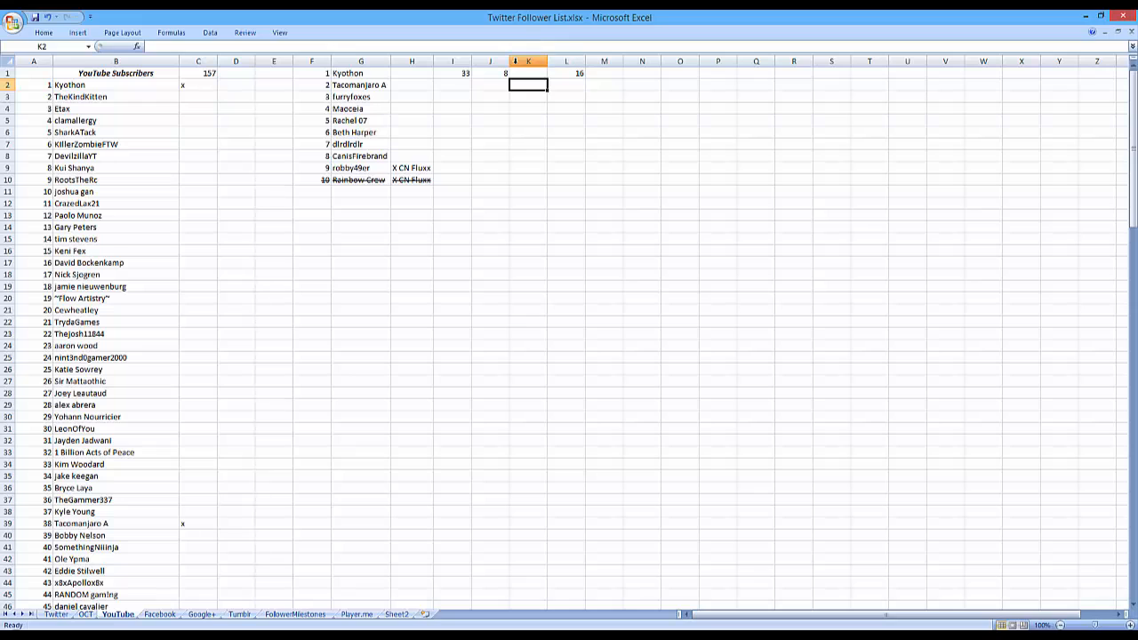
{"action": "key", "text": "Up"}
{"action": "left_click", "coordinate": [536, 45]}
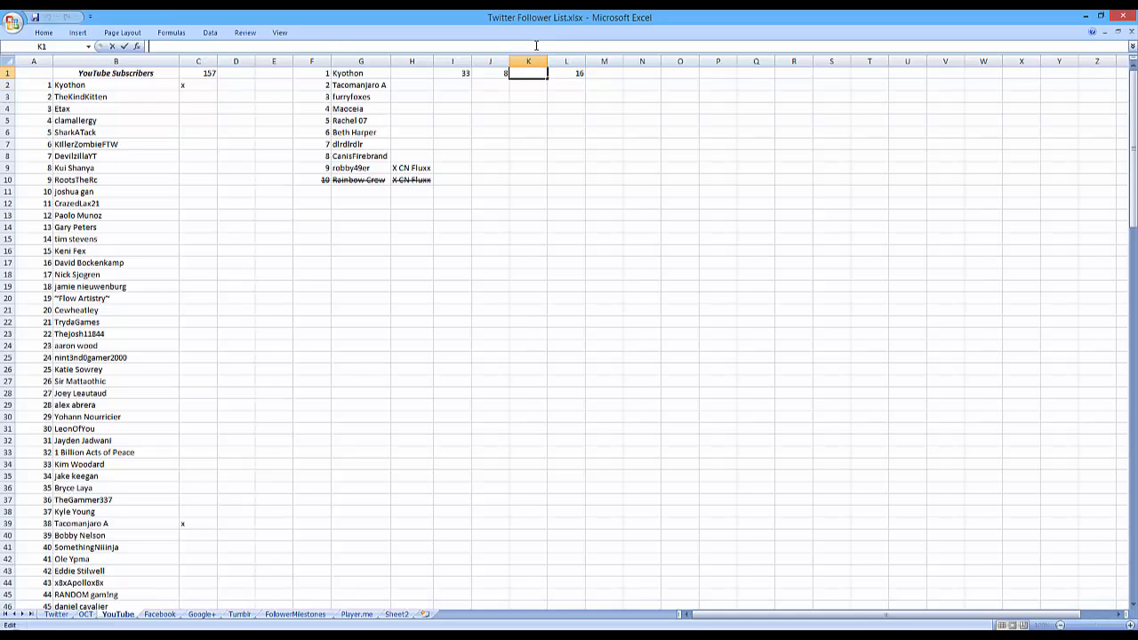
{"action": "key", "text": "Return"}
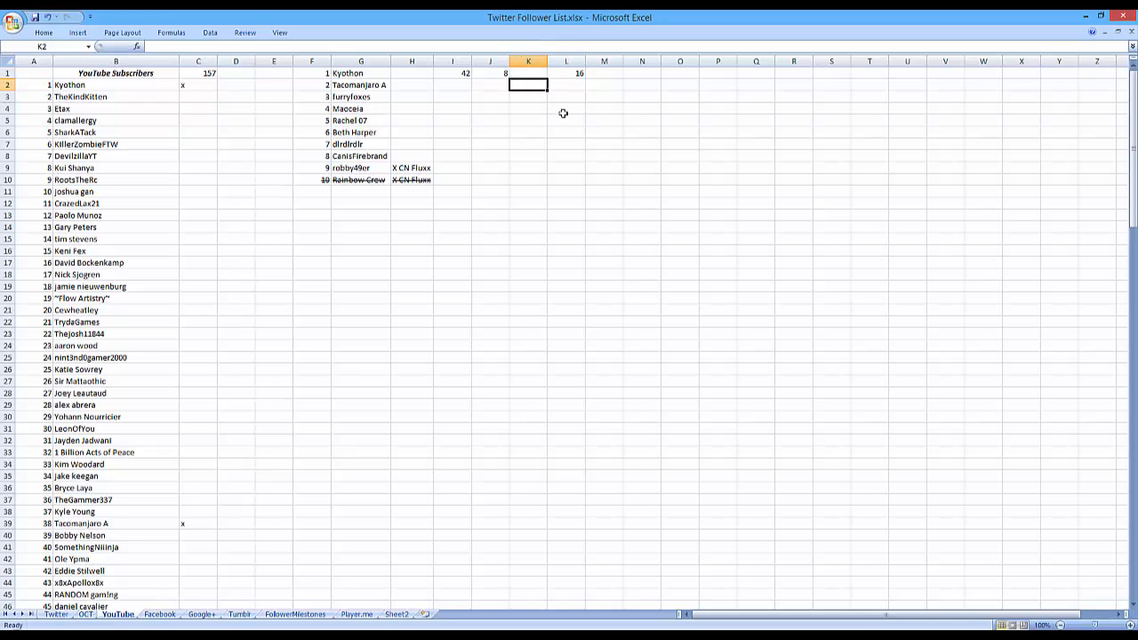
Step: Look for a command that recalculates the random numbers, such as Calculate Now
{"action": "key", "text": "ctrl+g"}
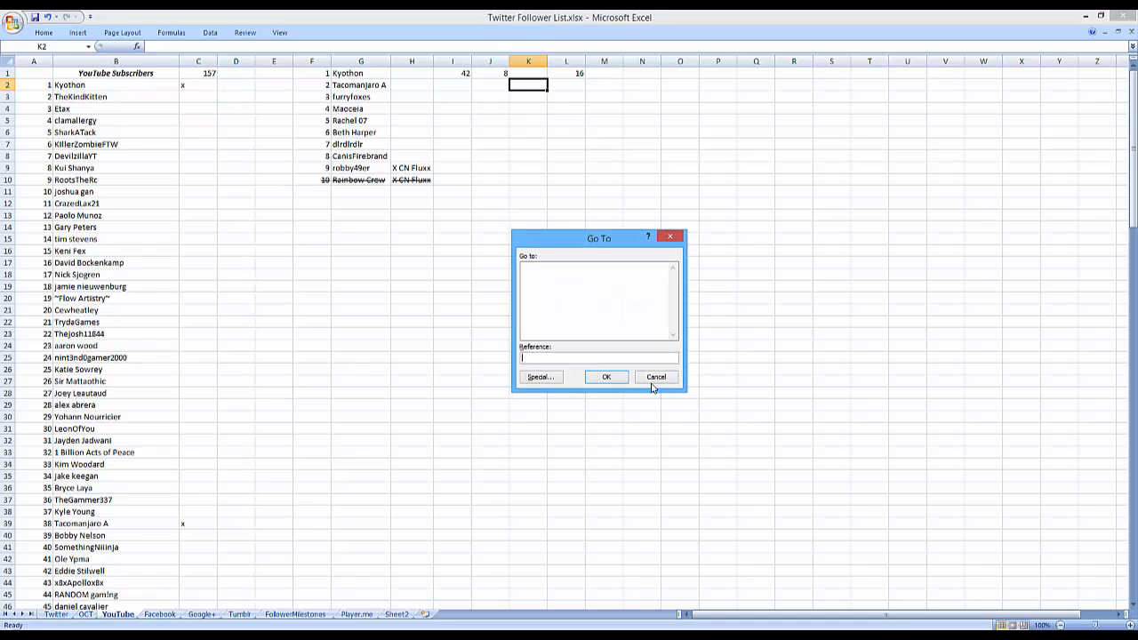
{"action": "left_click", "coordinate": [655, 378]}
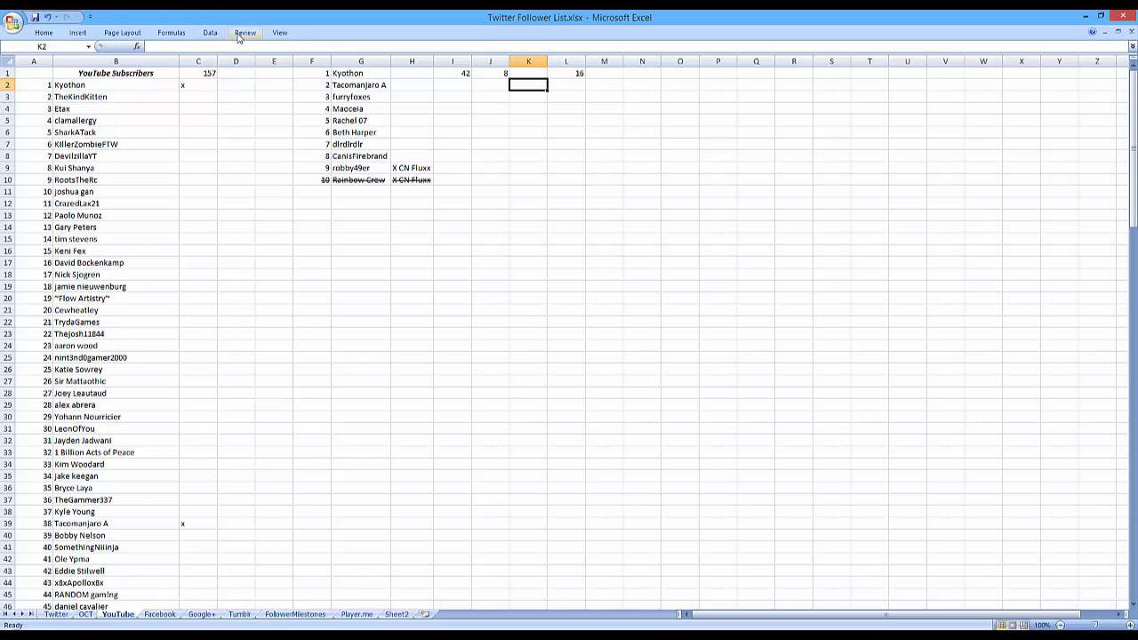
{"action": "left_click", "coordinate": [214, 33]}
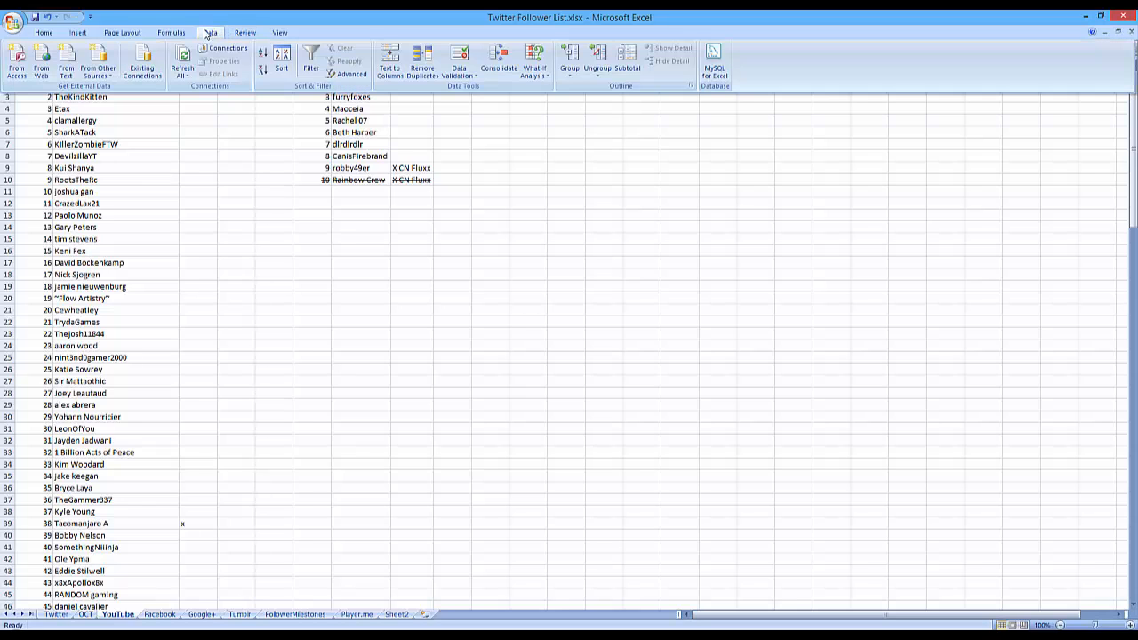
{"action": "left_click", "coordinate": [171, 34]}
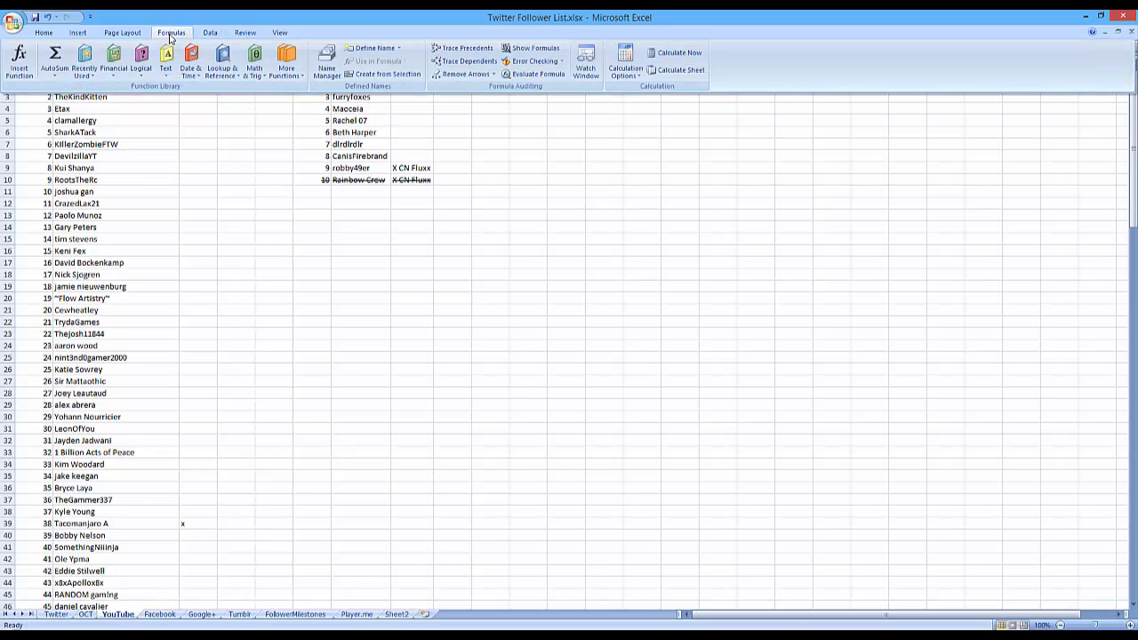
{"action": "left_click", "coordinate": [670, 53]}
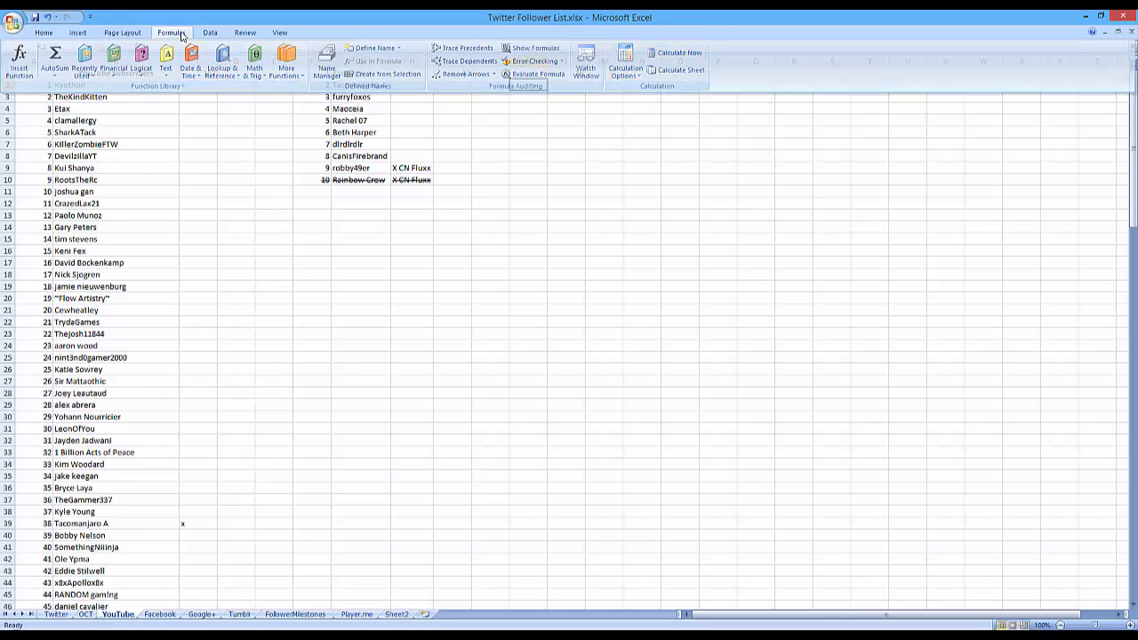
Step: Generate new random numbers by editing and confirming the empty cells K1 and K2 in turn
{"action": "key", "text": "Up"}
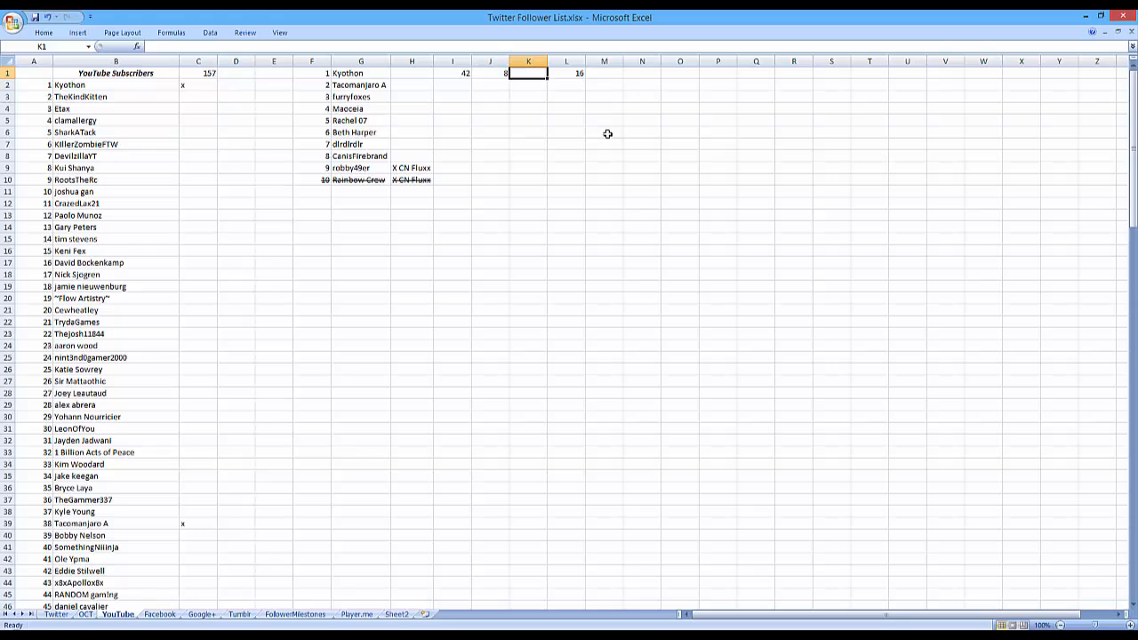
{"action": "left_click", "coordinate": [532, 48]}
{"action": "key", "text": "Return"}
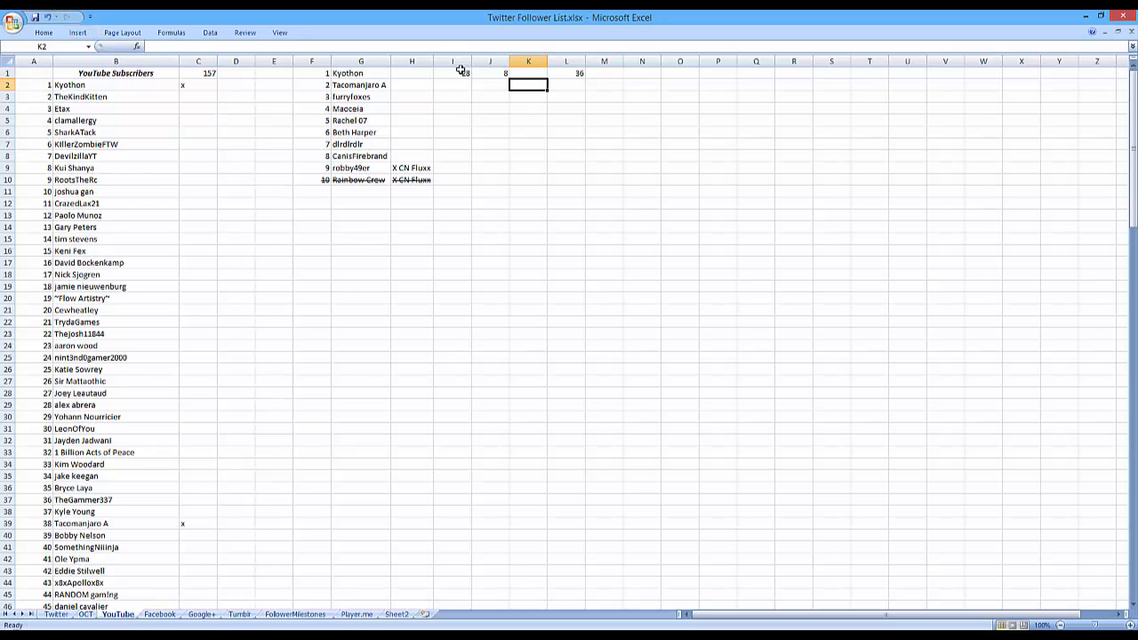
{"action": "left_click", "coordinate": [581, 41]}
{"action": "key", "text": "Return"}
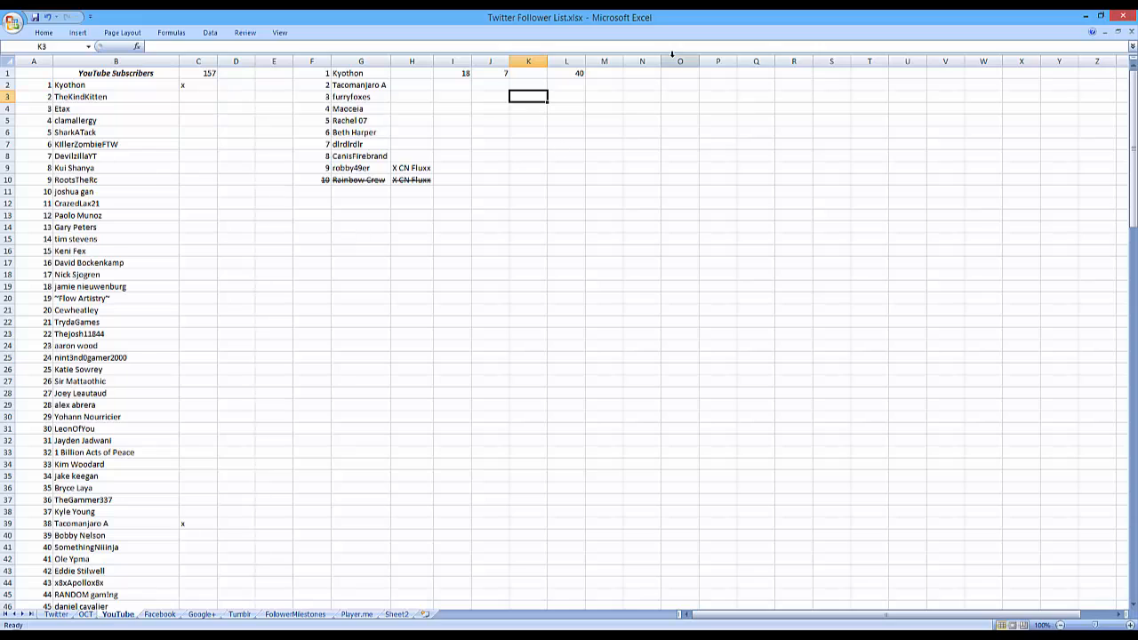
Step: Enter a RANDBETWEEN formula in cell M1 with a bottom of 1 and a top of 150
{"action": "left_click", "coordinate": [612, 74]}
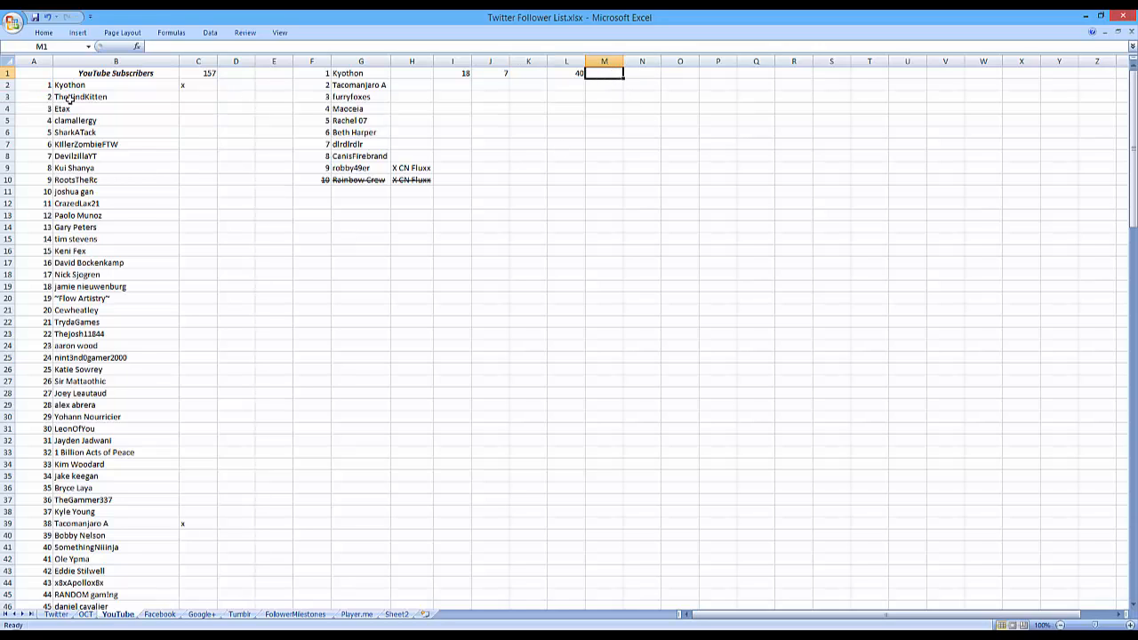
{"action": "left_click", "coordinate": [247, 45]}
{"action": "left_click", "coordinate": [244, 46]}
{"action": "type", "text": "=RAND"}
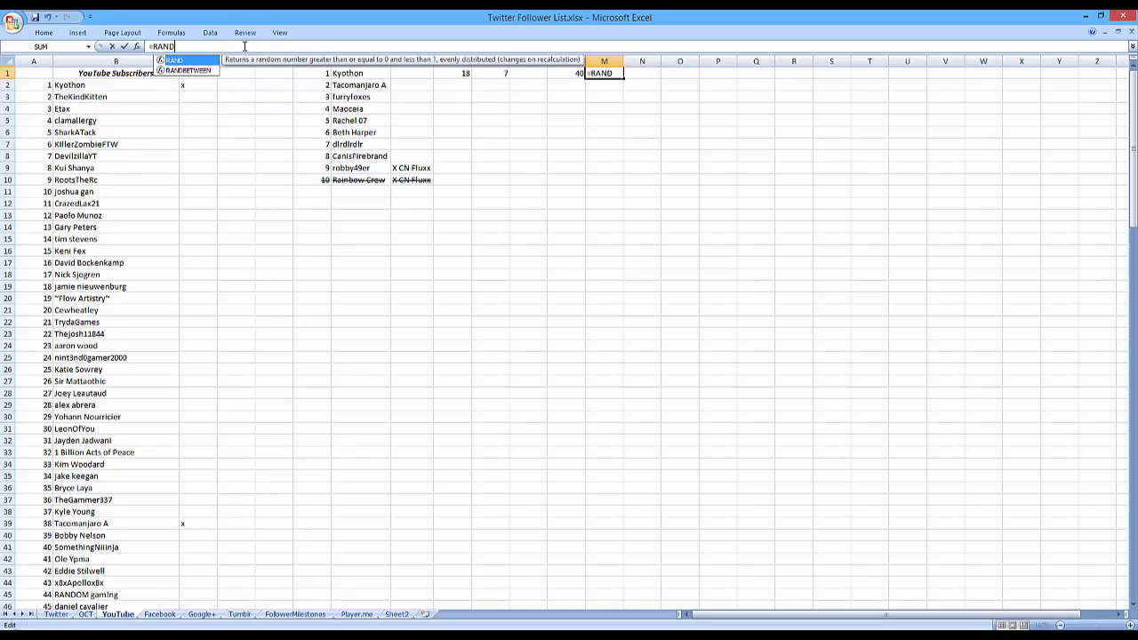
{"action": "key", "text": "Down"}
{"action": "key", "text": "Tab"}
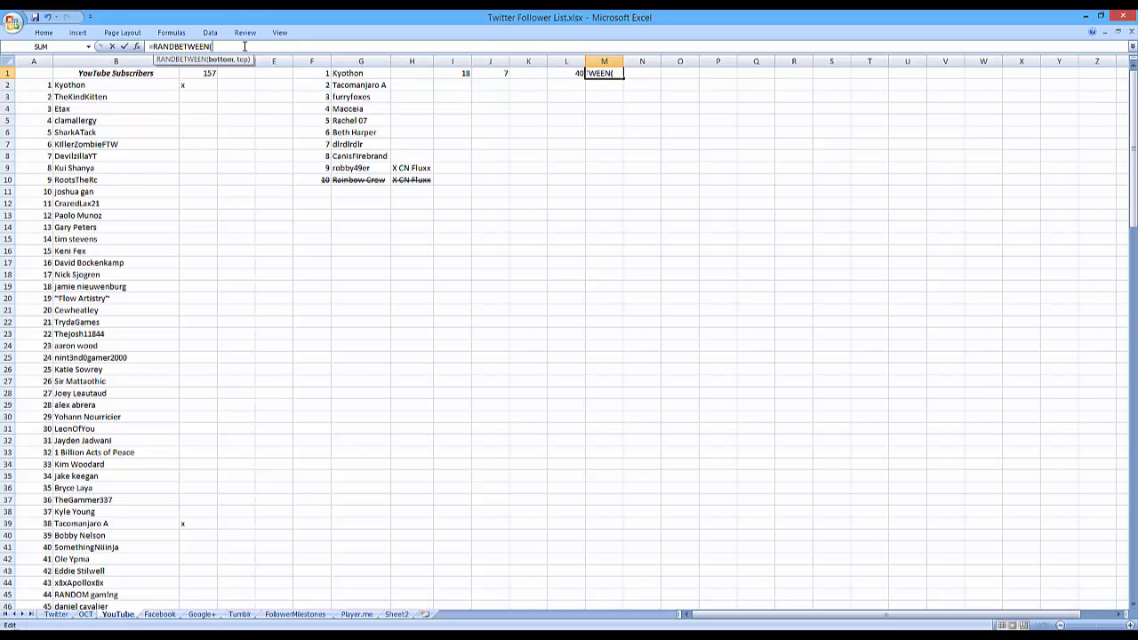
{"action": "type", "text": "1,150"}
{"action": "key", "text": "Return"}
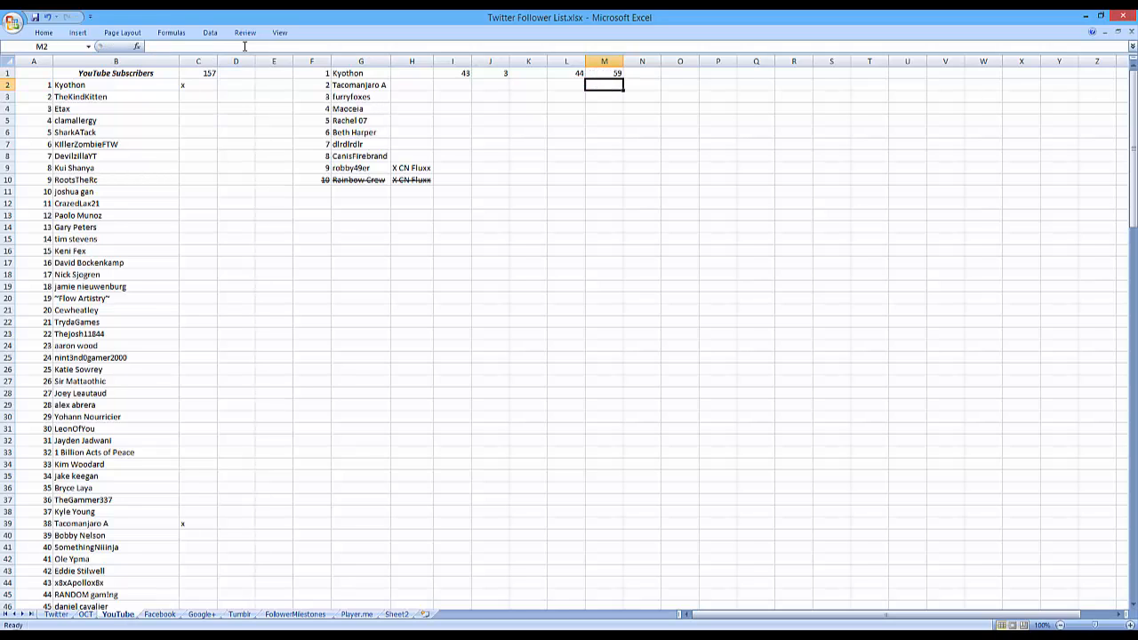
Step: Try filling the RANDBETWEEN formula from M1 down through M44, check it against the subscriber list, and undo the fill
{"action": "left_click", "coordinate": [614, 71]}
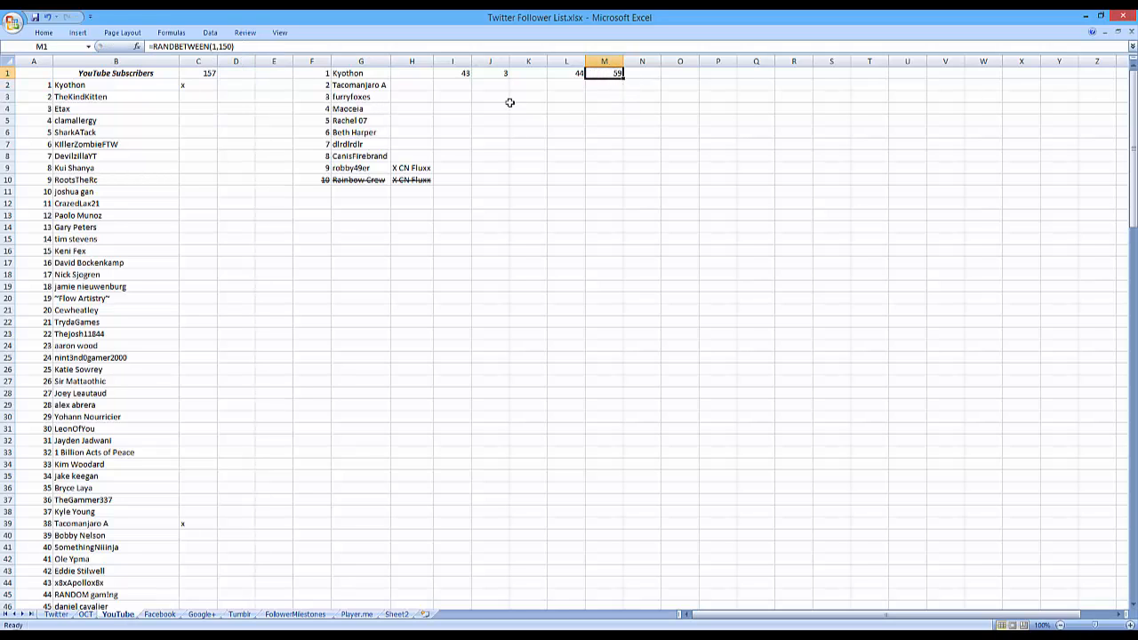
{"action": "left_click", "coordinate": [655, 73]}
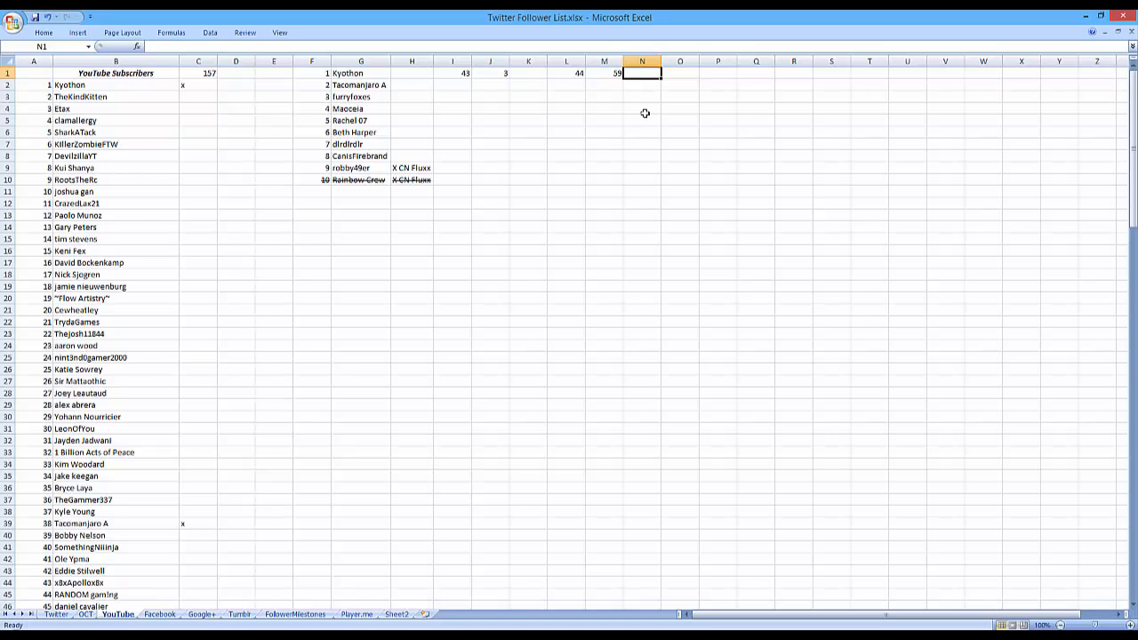
{"action": "left_click", "coordinate": [598, 75]}
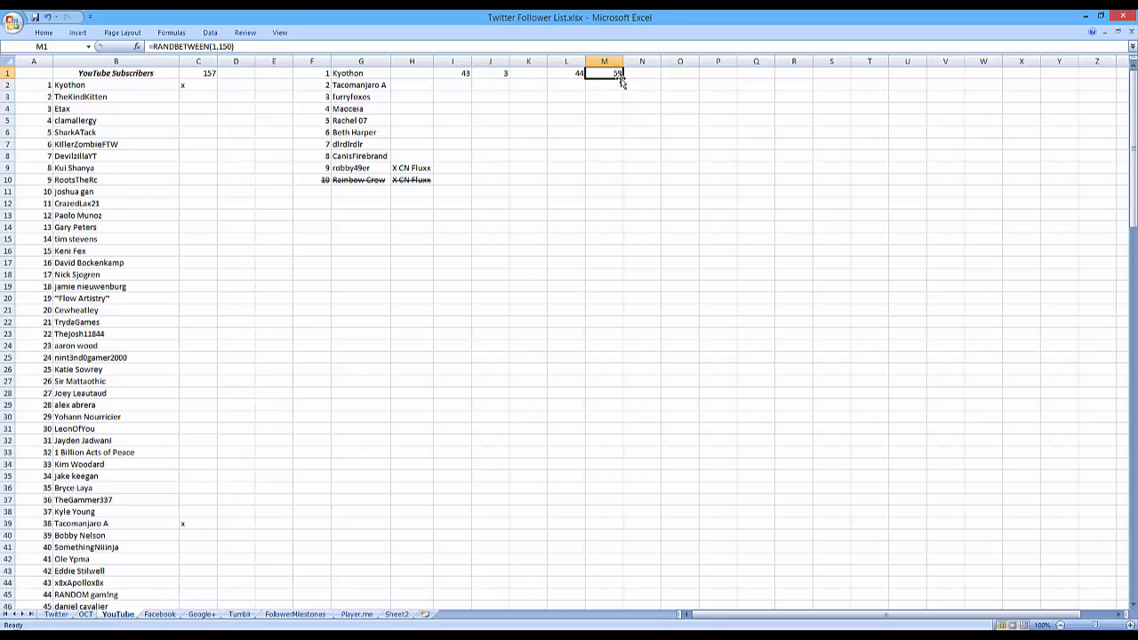
{"action": "left_click_drag", "start_coordinate": [623, 79], "coordinate": [648, 590]}
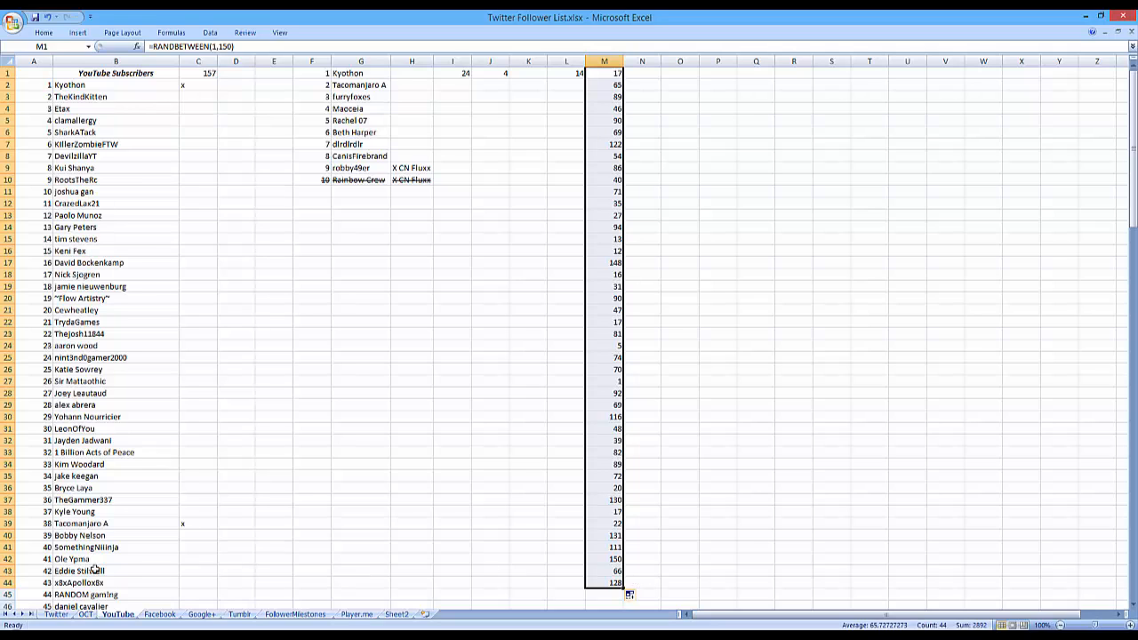
{"action": "left_click", "coordinate": [607, 582]}
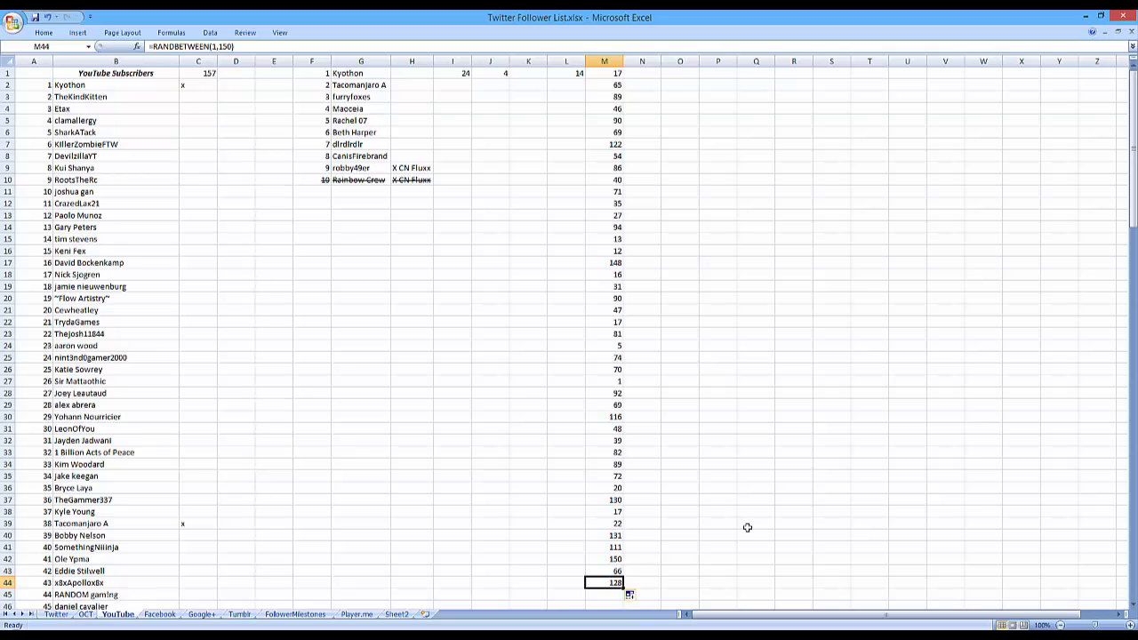
{"action": "left_click_drag", "start_coordinate": [1132, 176], "coordinate": [1133, 509]}
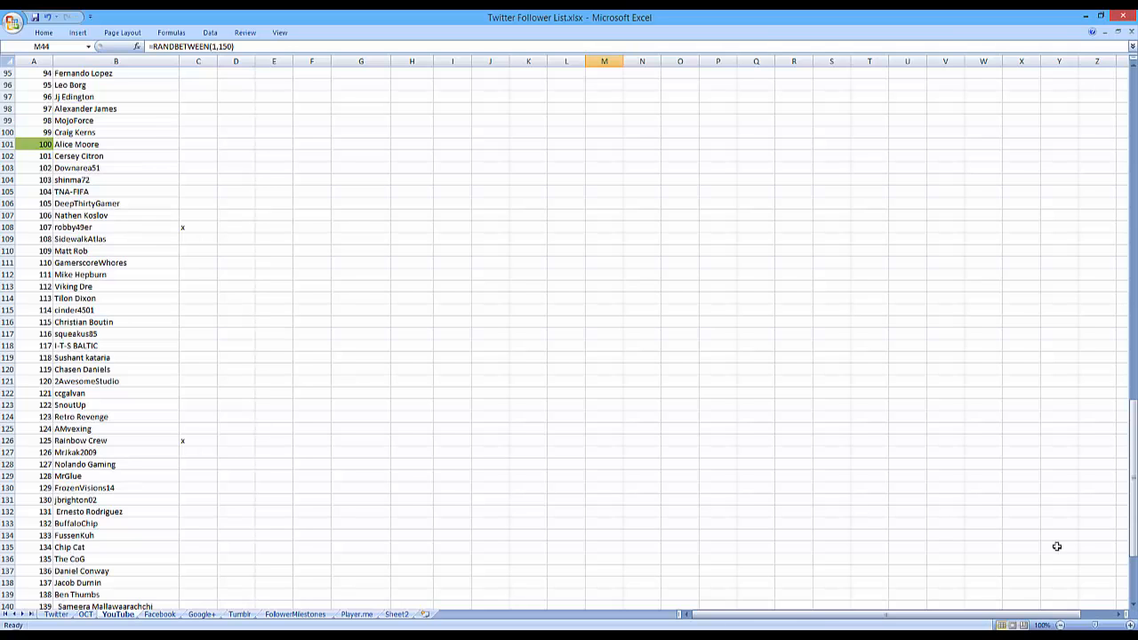
{"action": "left_click_drag", "start_coordinate": [1133, 520], "coordinate": [1034, 121]}
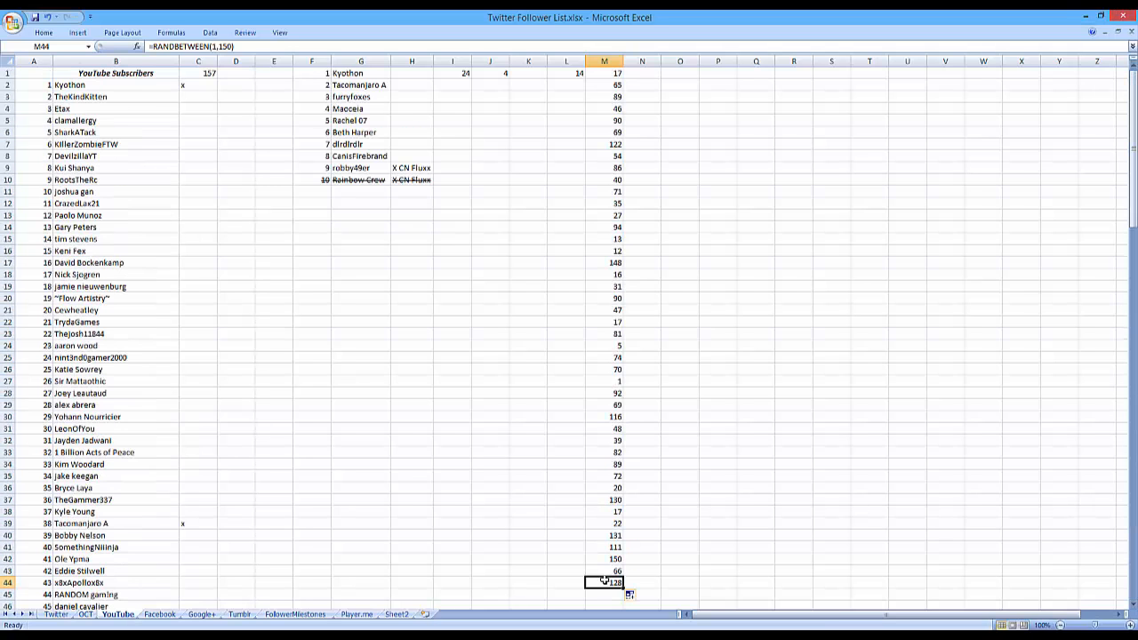
{"action": "key", "text": "ctrl+z"}
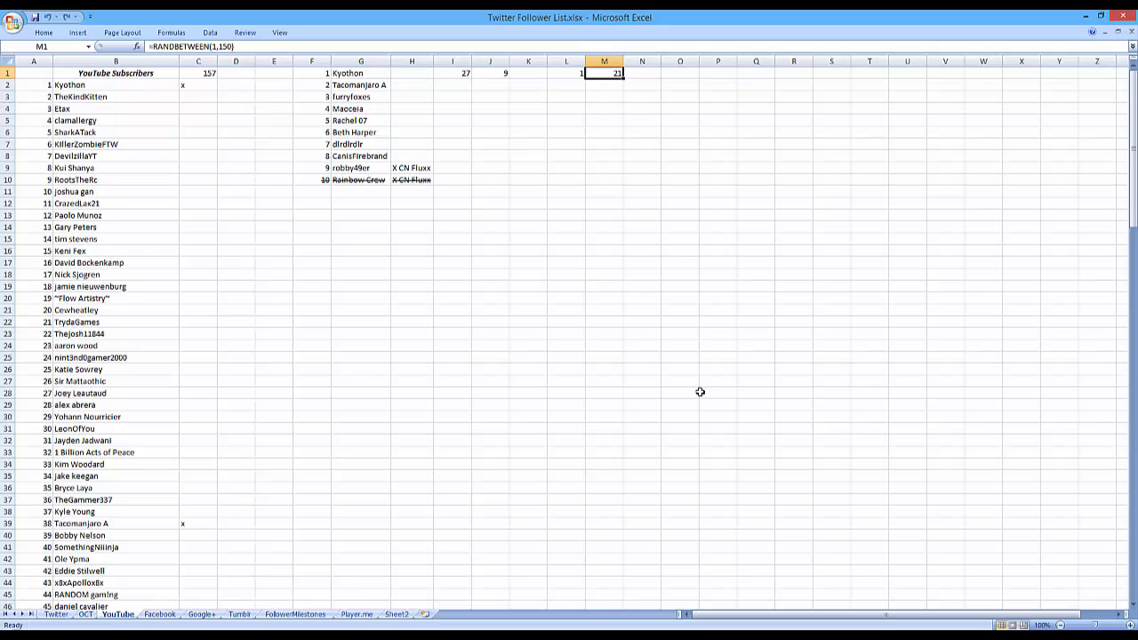
Step: Recalculate the random numbers by editing and confirming the empty cell N1
{"action": "left_click", "coordinate": [640, 75]}
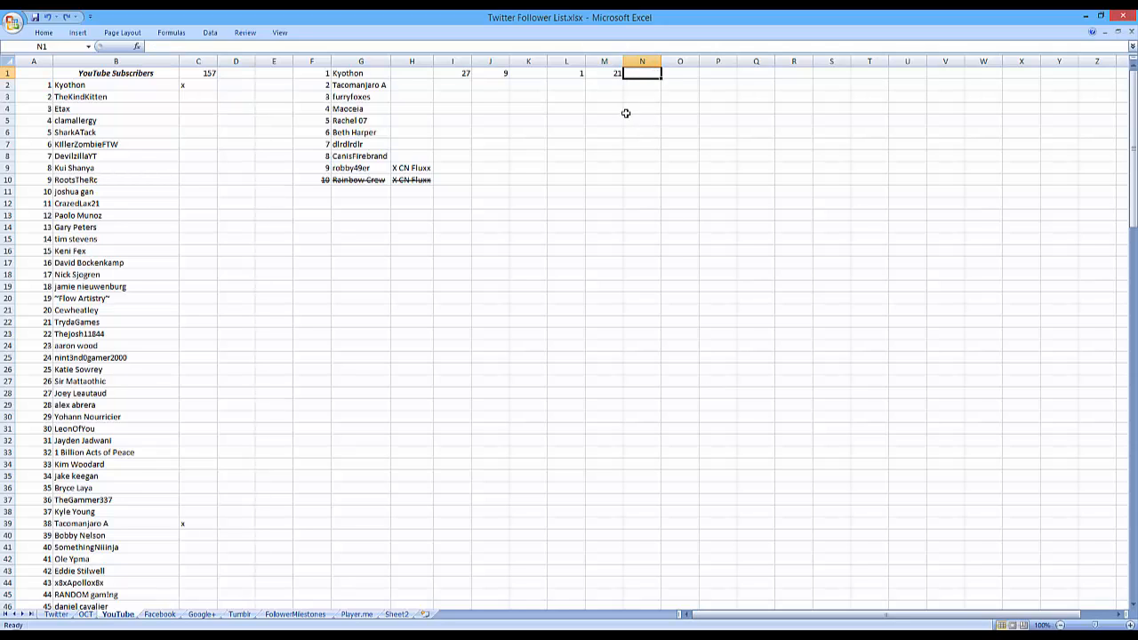
{"action": "left_click", "coordinate": [643, 45]}
{"action": "key", "text": "Return"}
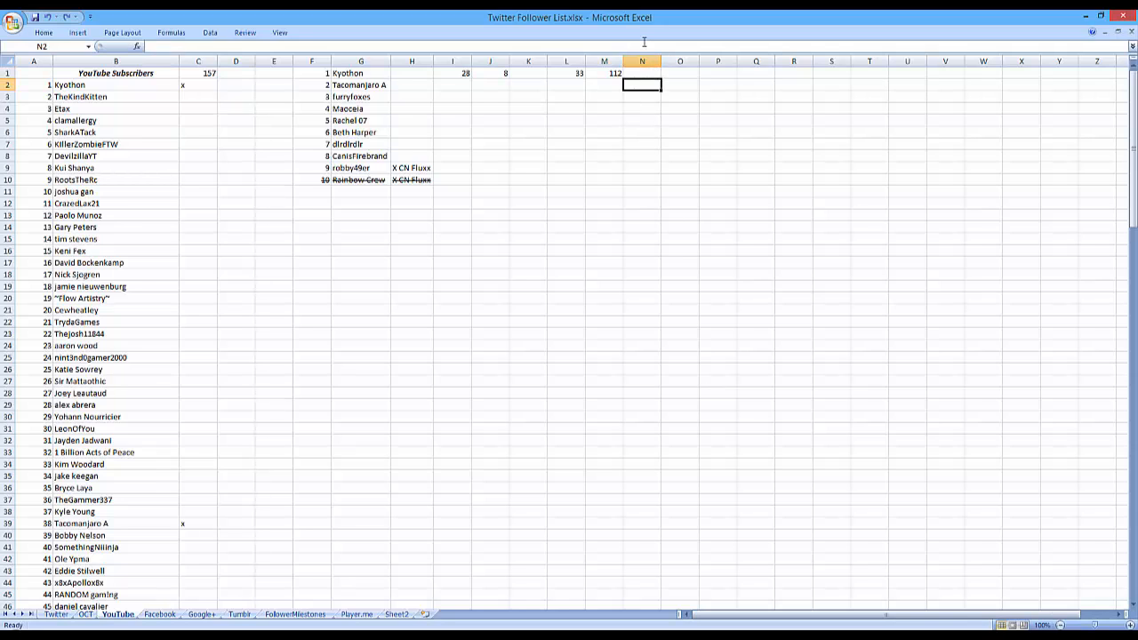
Step: Try filling the RANDBETWEEN formula from M1 down through M33, and undo the fill
{"action": "left_click", "coordinate": [616, 73]}
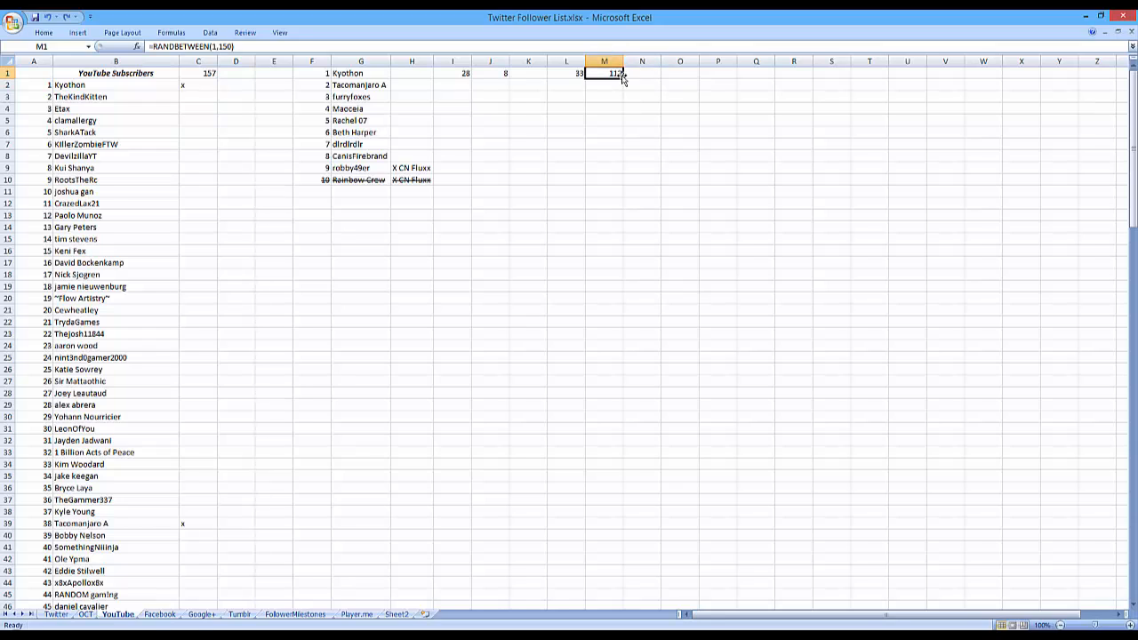
{"action": "left_click_drag", "start_coordinate": [624, 79], "coordinate": [620, 457]}
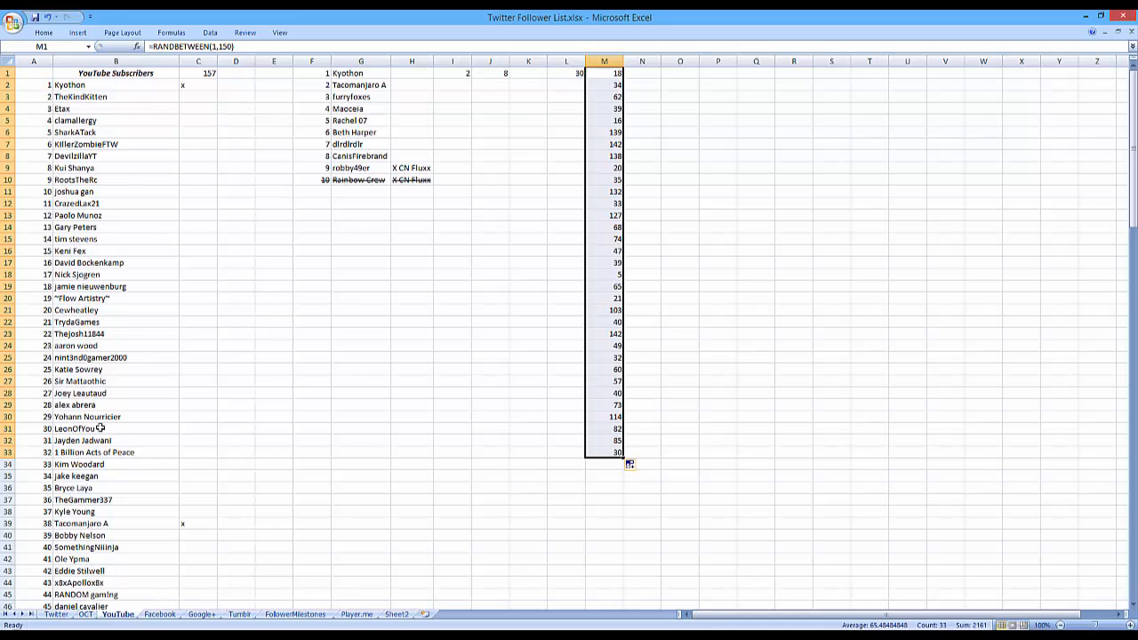
{"action": "key", "text": "ctrl+z"}
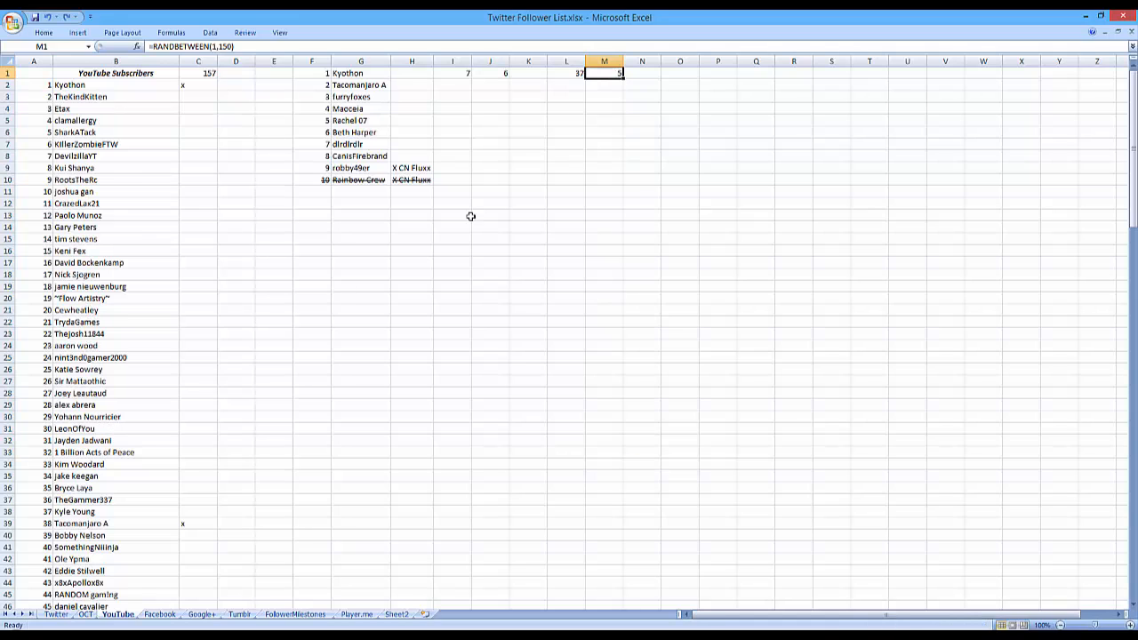
Step: Generate another set of random numbers by editing and confirming the empty cell N1 once more
{"action": "left_click", "coordinate": [635, 73]}
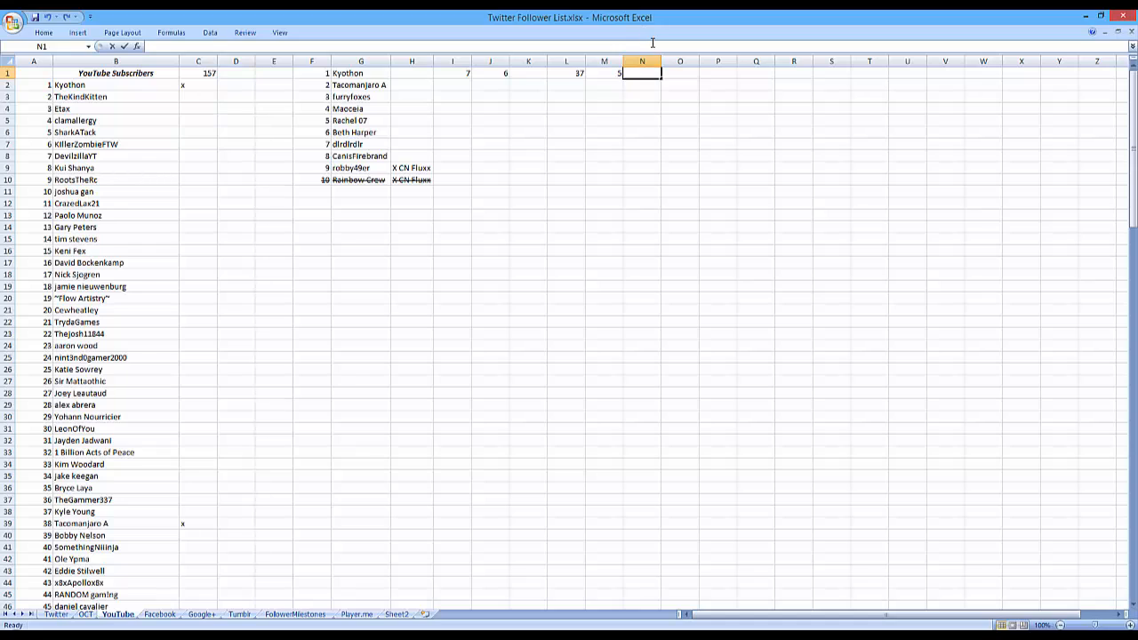
{"action": "left_click", "coordinate": [652, 44]}
{"action": "key", "text": "Return"}
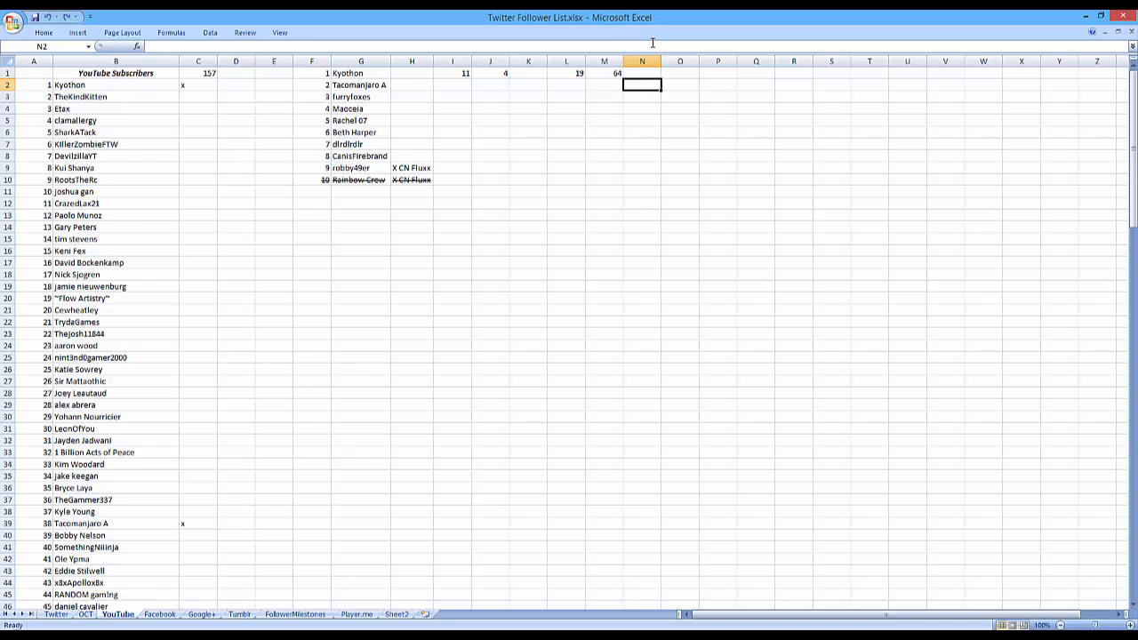
Step: Fill the RANDBETWEEN formula from M1 down through M19 to create a column of random numbers
{"action": "left_click", "coordinate": [612, 75]}
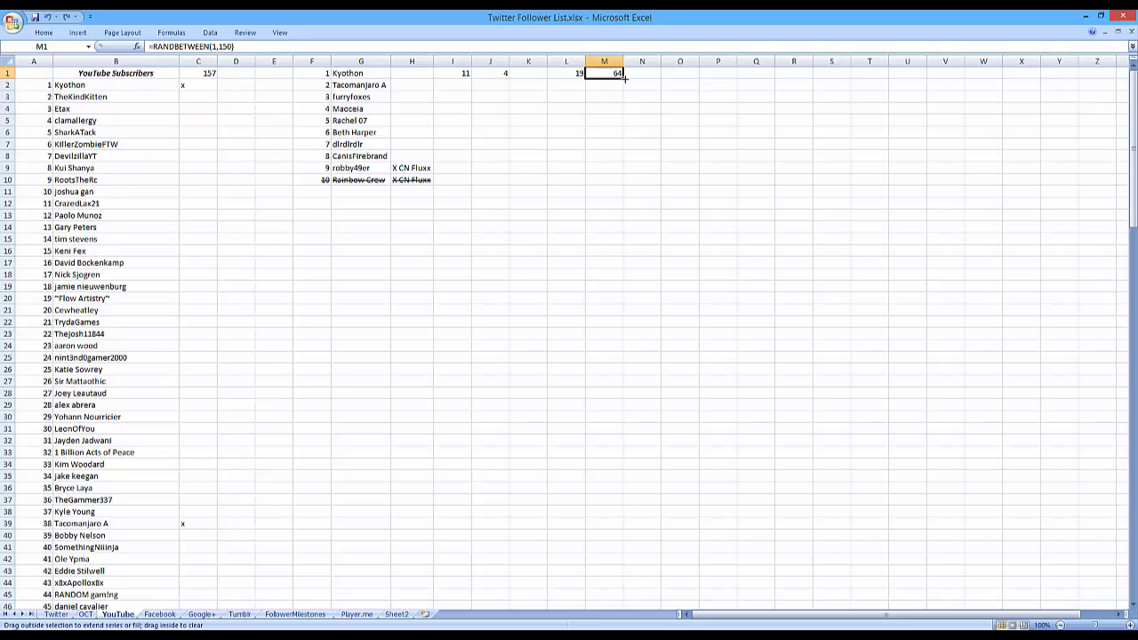
{"action": "left_click_drag", "start_coordinate": [623, 97], "coordinate": [625, 294]}
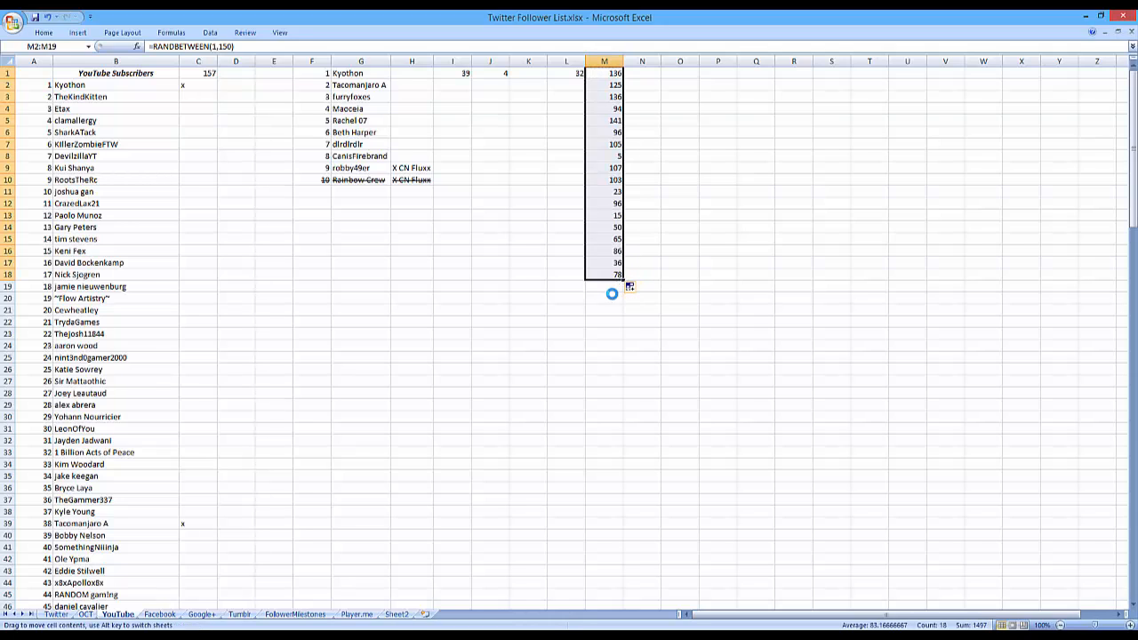
{"action": "key", "text": "ctrl+z"}
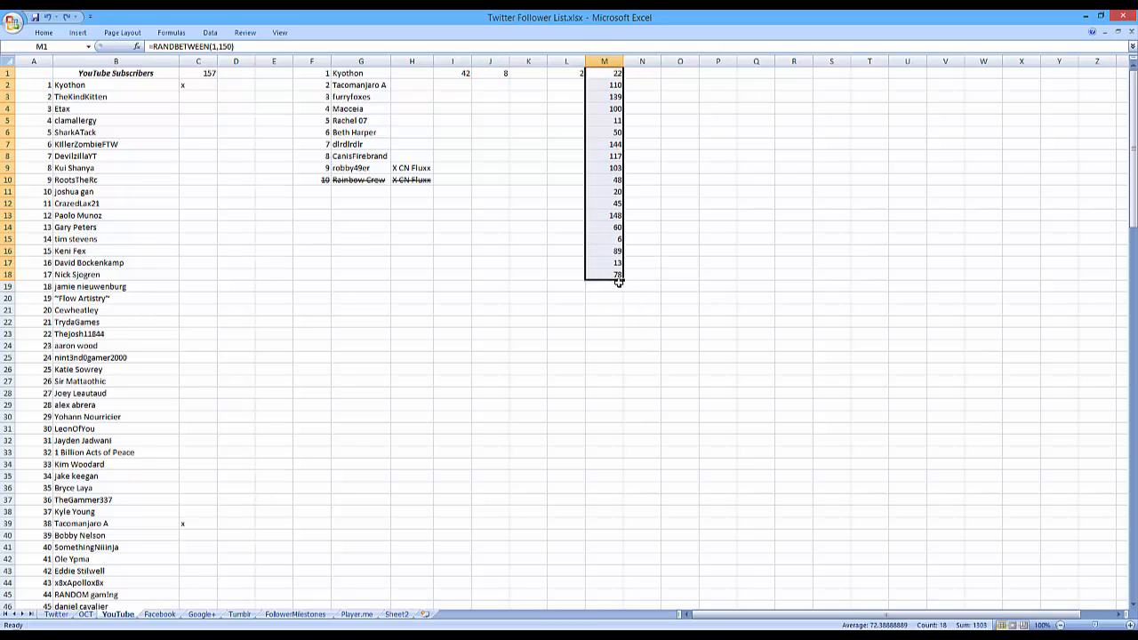
{"action": "left_click_drag", "start_coordinate": [624, 278], "coordinate": [625, 291]}
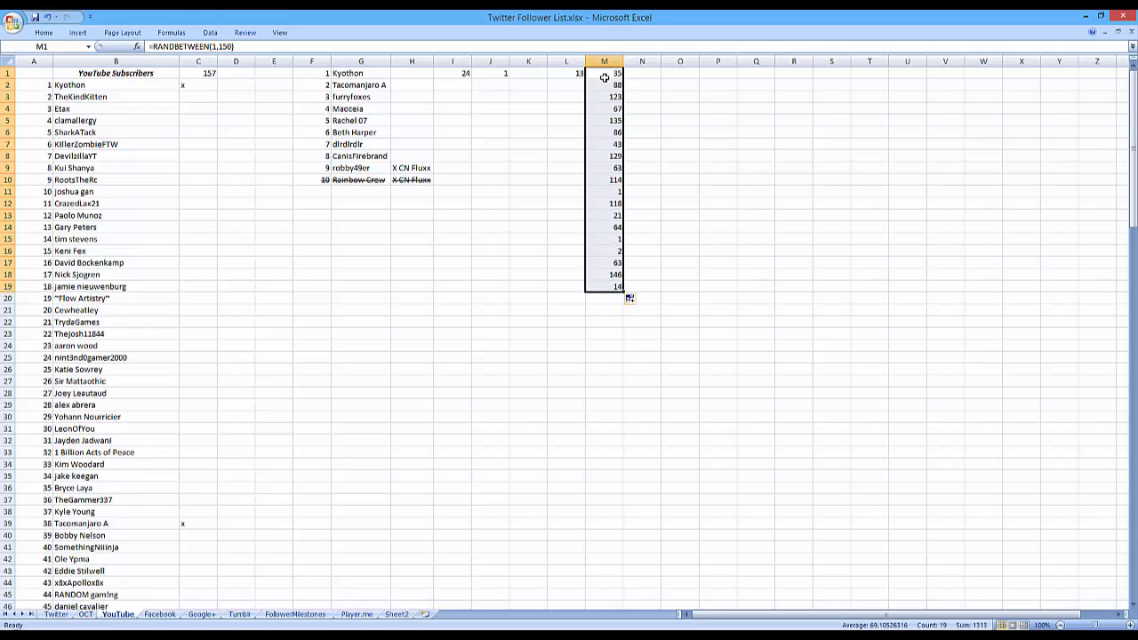
{"action": "left_click", "coordinate": [638, 73]}
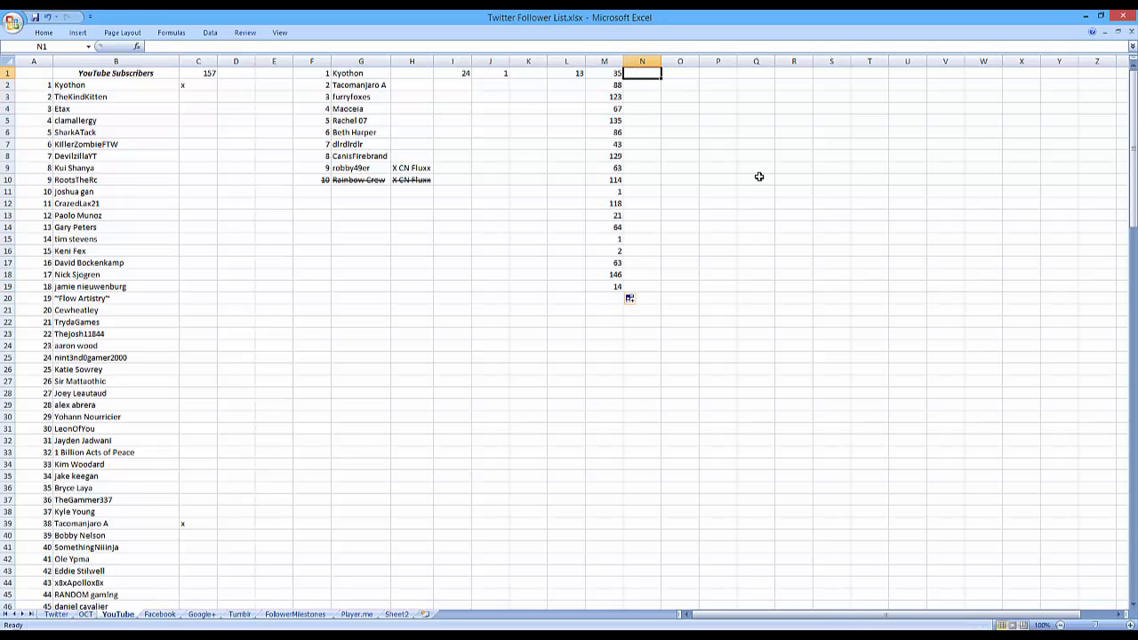
{"action": "type", "text": "=IND"}
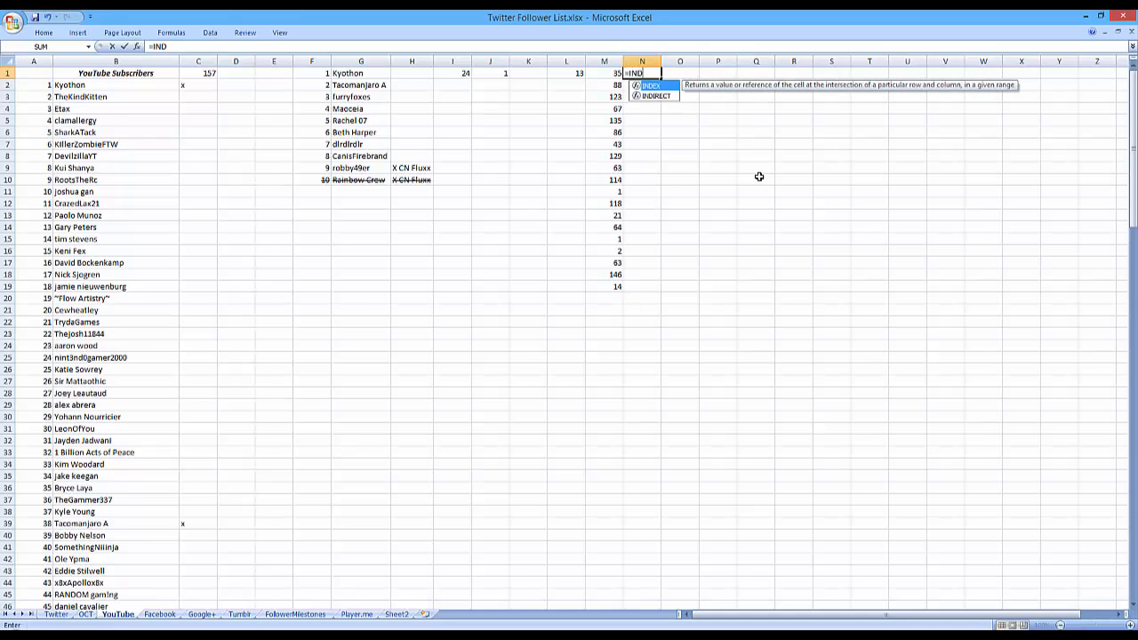
{"action": "key", "text": "Down"}
{"action": "key", "text": "Tab"}
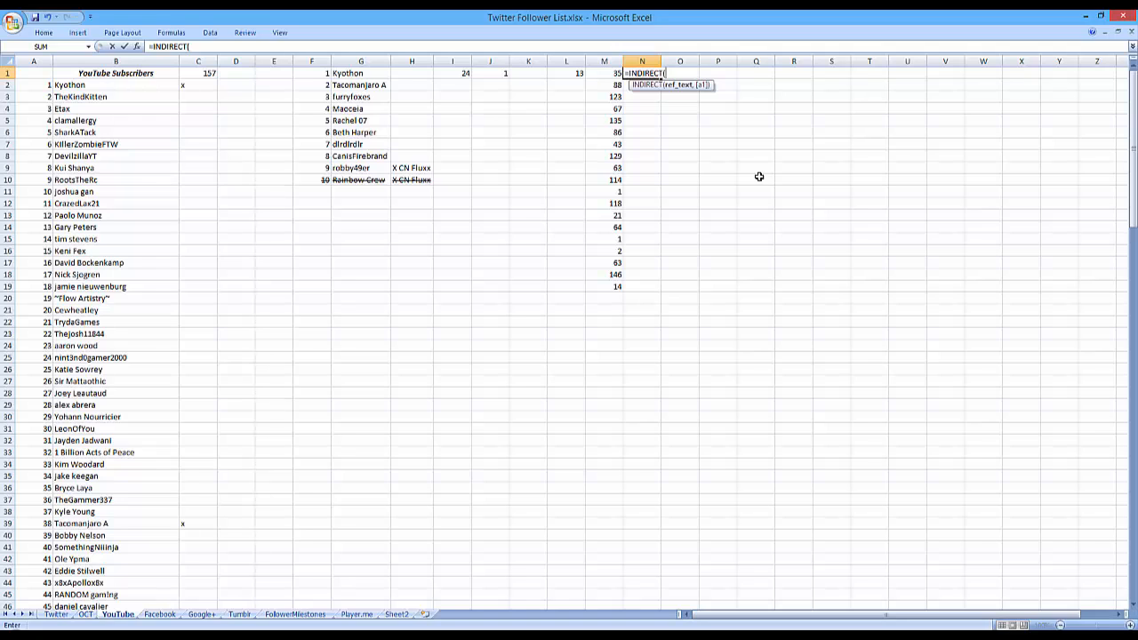
{"action": "key", "text": "BackSpace"}
{"action": "key", "text": "BackSpace"}
{"action": "key", "text": "BackSpace"}
{"action": "key", "text": "BackSpace"}
{"action": "key", "text": "BackSpace"}
{"action": "key", "text": "BackSpace"}
{"action": "key", "text": "BackSpace"}
{"action": "key", "text": "BackSpace"}
{"action": "key", "text": "BackSpace"}
{"action": "key", "text": "BackSpace"}
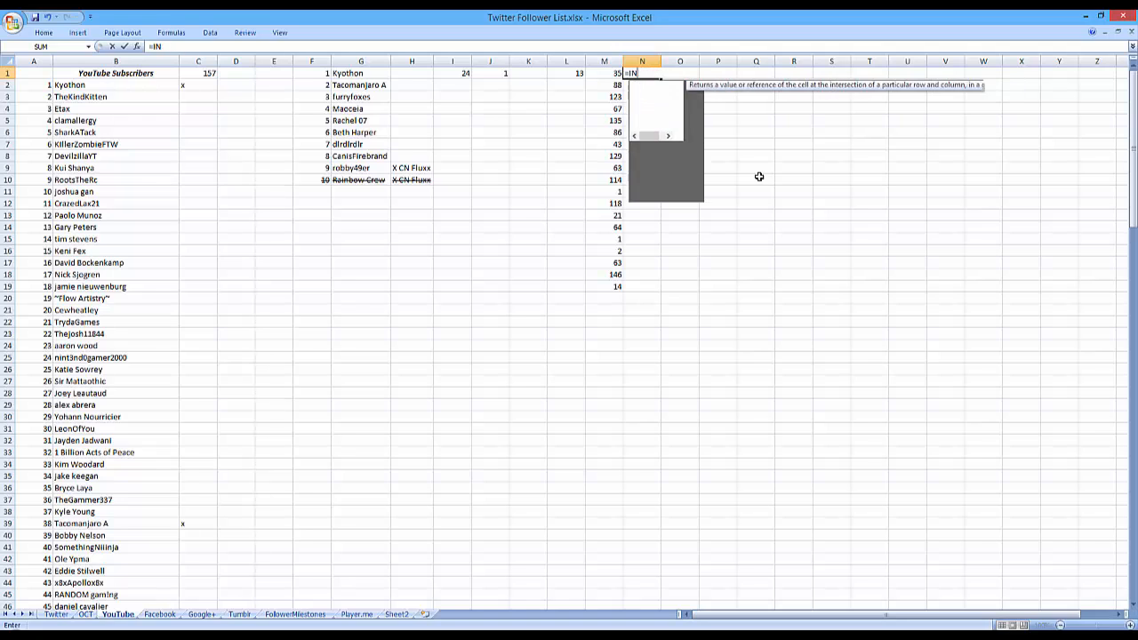
{"action": "key", "text": "Escape"}
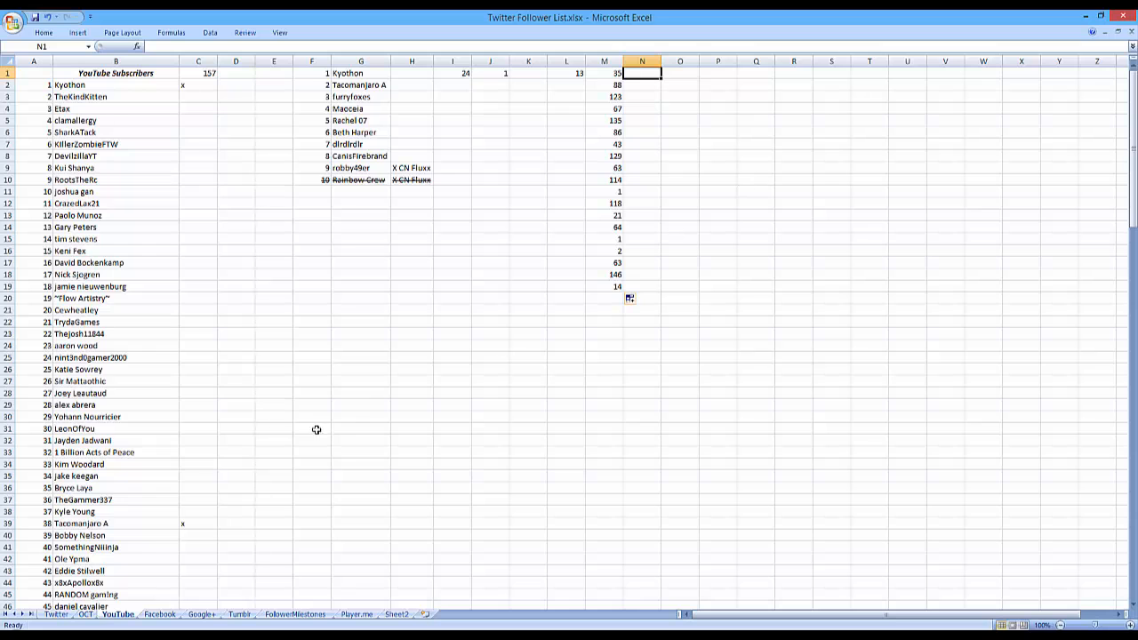
Step: Copy the first INDIRECT(ADDRESS(I1,3)) part of the formula in N1 on the Twitter sheet, leaving that formula unmodified
{"action": "left_click", "coordinate": [56, 614]}
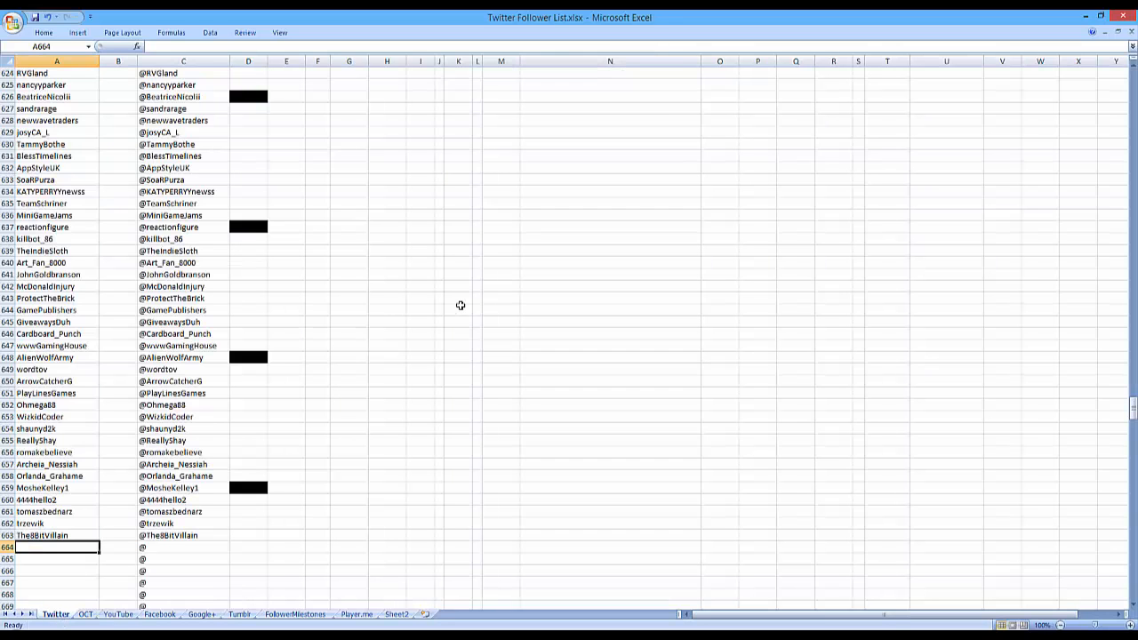
{"action": "key", "text": "ctrl+Home"}
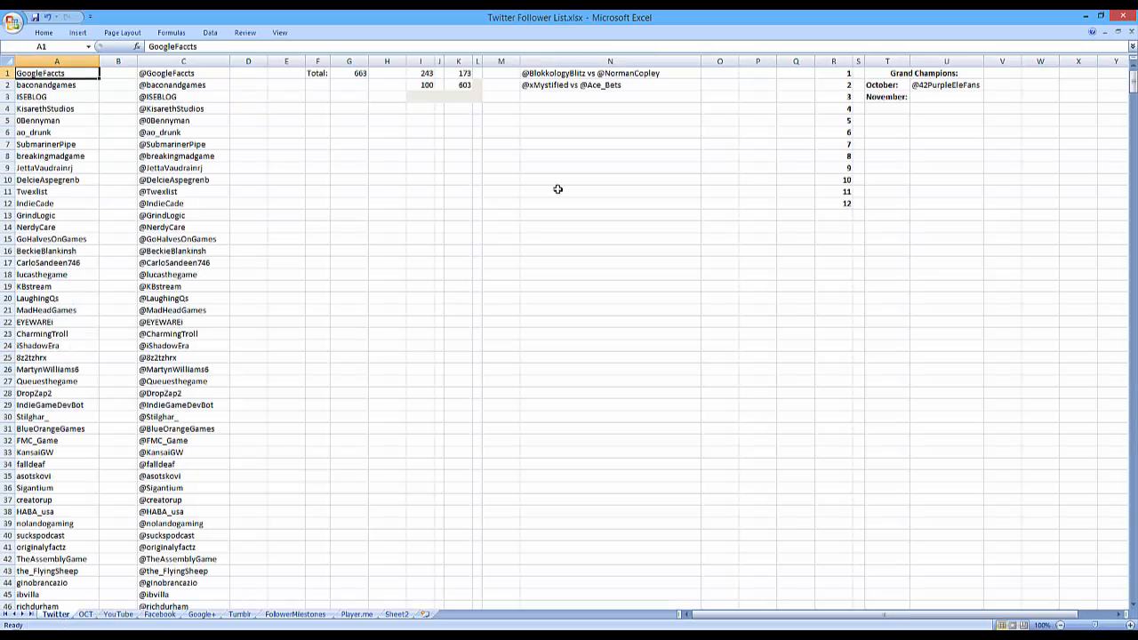
{"action": "left_click", "coordinate": [572, 74]}
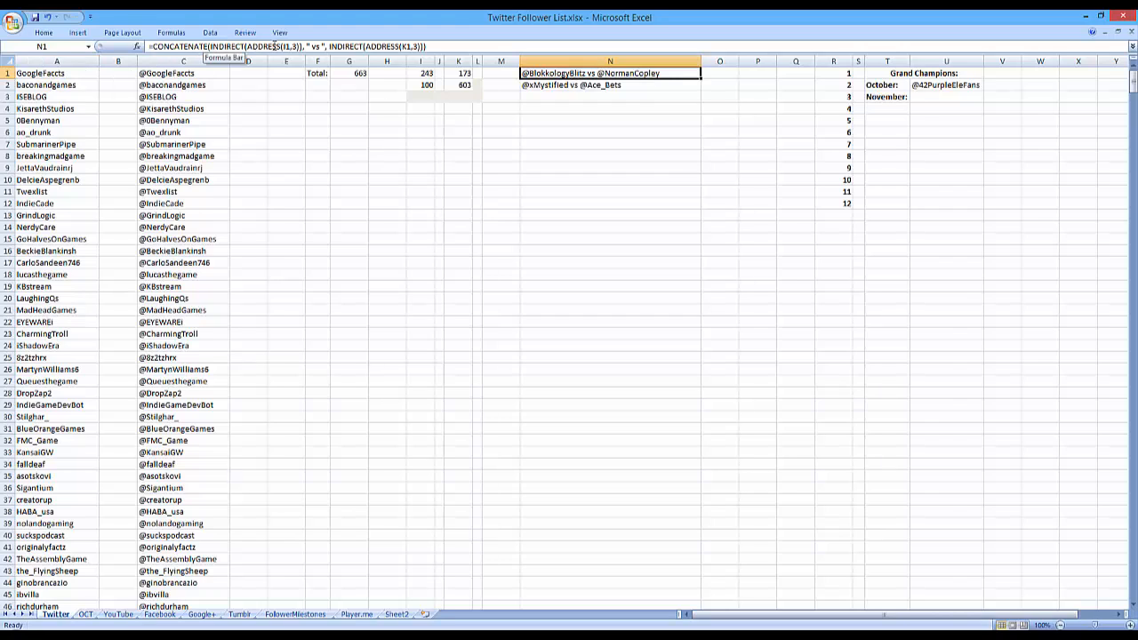
{"action": "left_click_drag", "start_coordinate": [301, 46], "coordinate": [208, 46]}
{"action": "key", "text": "ctrl+c"}
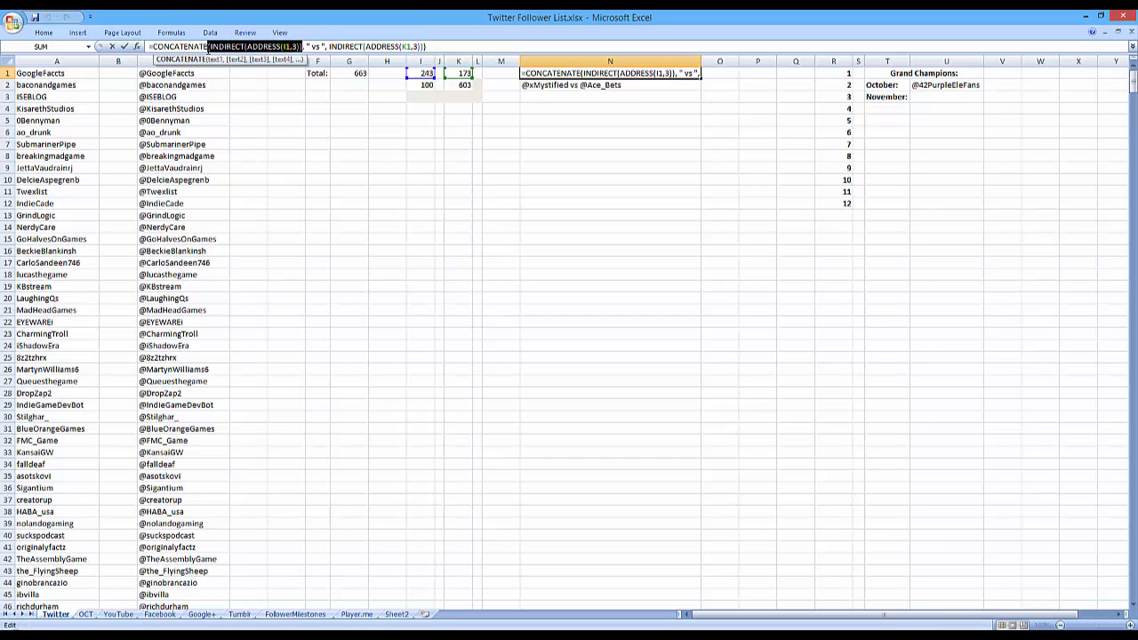
{"action": "key", "text": "Escape"}
Step: Paste the copied fragment as a formula into N1 of the YouTube sheet, removing the extra opening parenthesis before INDIRECT
{"action": "left_click", "coordinate": [117, 614]}
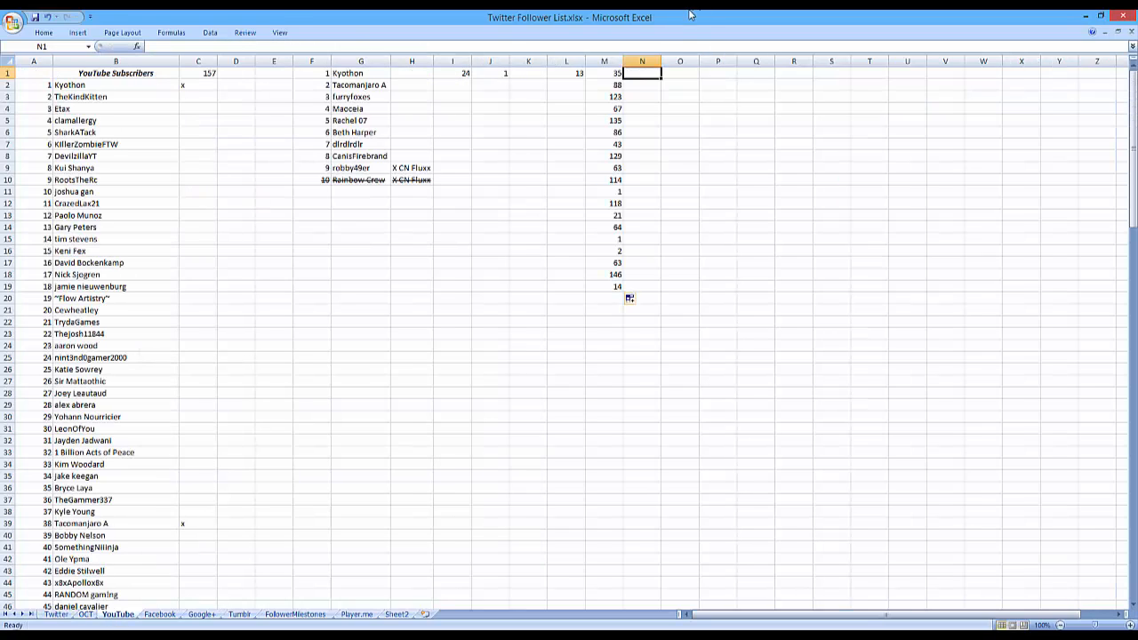
{"action": "key", "text": "F2"}
{"action": "type", "text": "="}
{"action": "key", "text": "ctrl+v"}
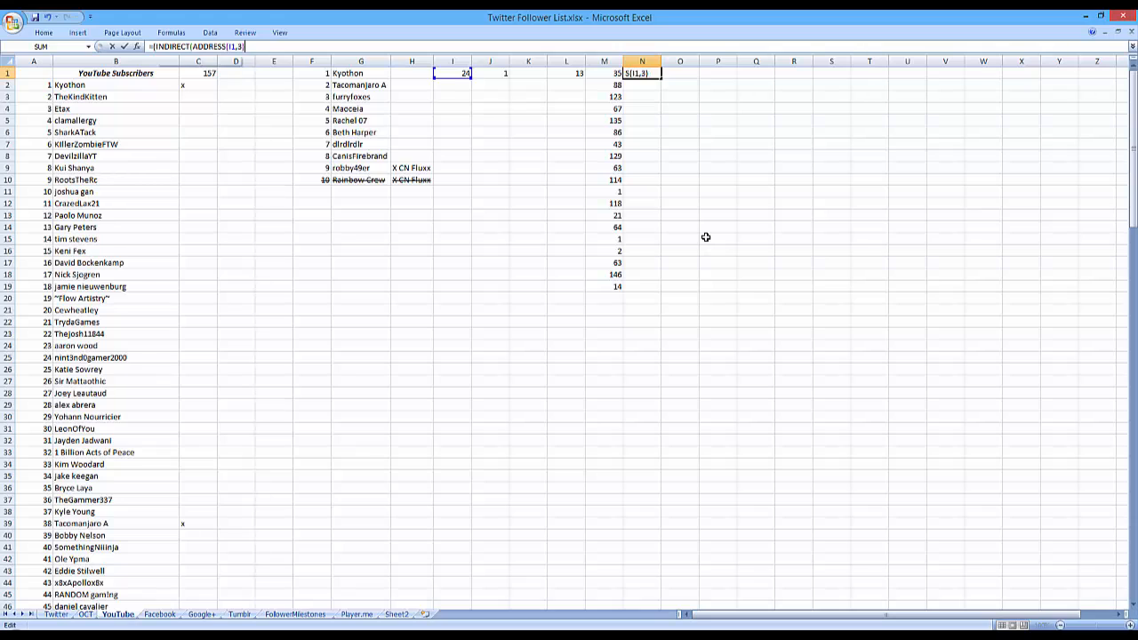
{"action": "key", "text": "Home"}
{"action": "key", "text": "Right"}
{"action": "key", "text": "Delete"}
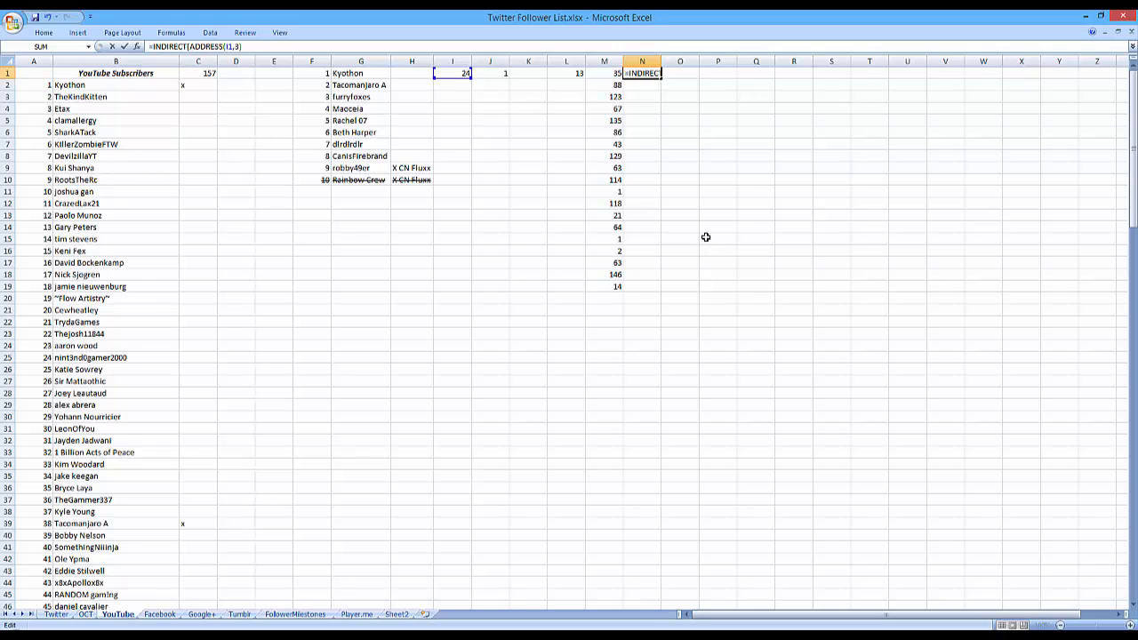
Step: Examine the arguments of INDIRECT and ADDRESS one by one in the formula of N1
{"action": "key", "text": "Right"}
{"action": "key", "text": "Right"}
{"action": "key", "text": "Right"}
{"action": "key", "text": "Right"}
{"action": "key", "text": "Right"}
{"action": "key", "text": "Right"}
{"action": "key", "text": "Right"}
{"action": "key", "text": "Right"}
{"action": "key", "text": "Right"}
{"action": "key", "text": "Right"}
{"action": "key", "text": "Right"}
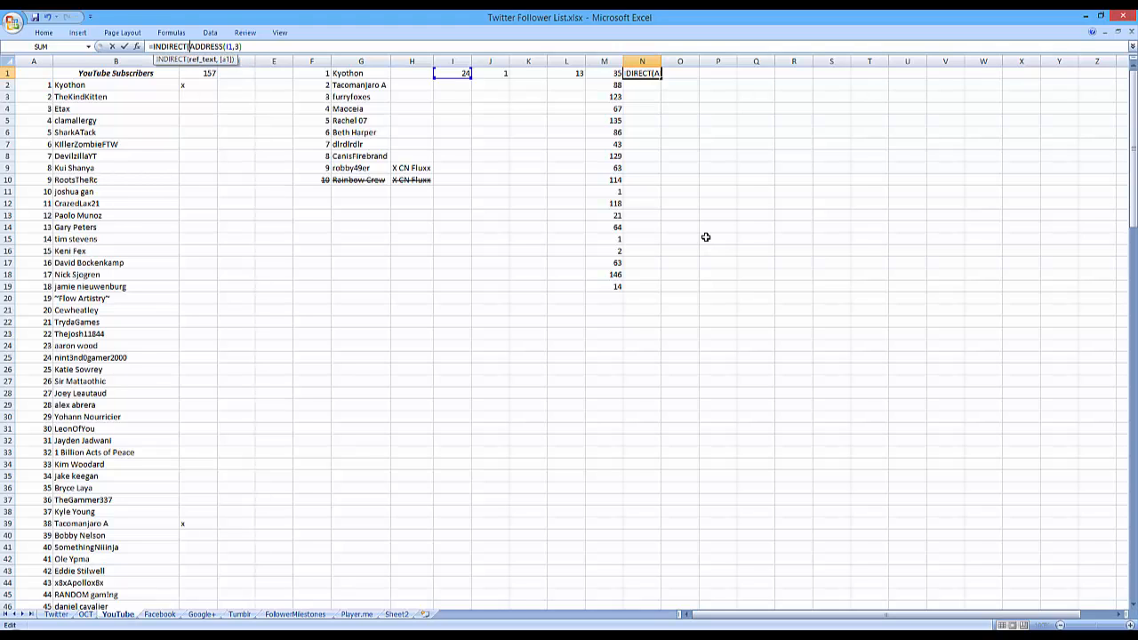
{"action": "key", "text": "Right"}
{"action": "key", "text": "Right"}
{"action": "key", "text": "Right"}
{"action": "key", "text": "Right"}
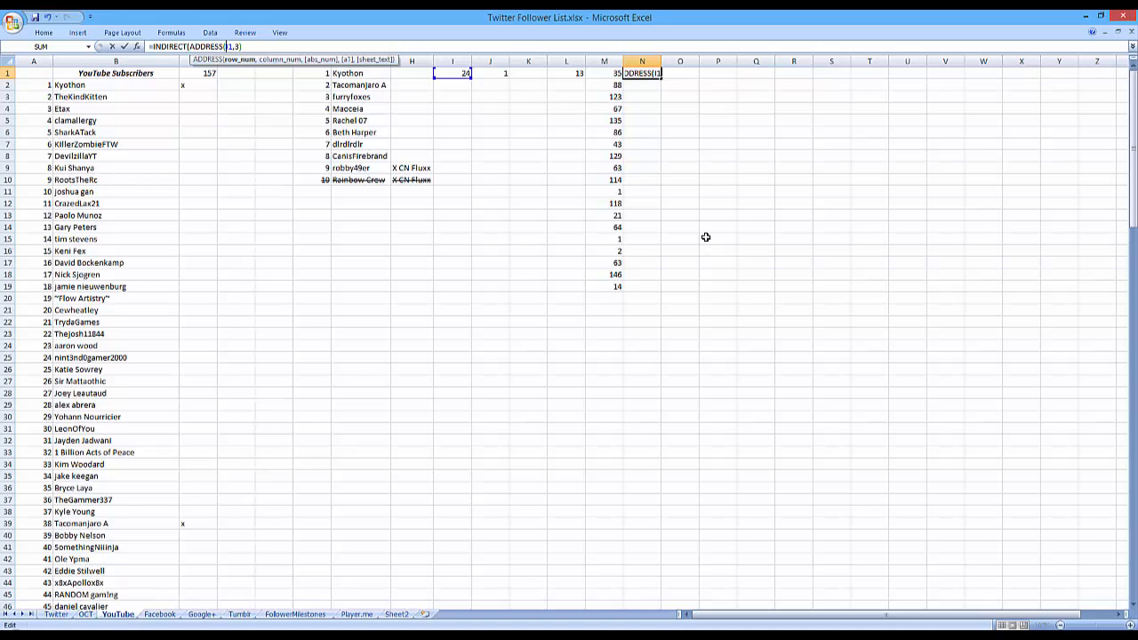
{"action": "type", "text": "I"}
{"action": "key", "text": "Right"}
{"action": "key", "text": "Right"}
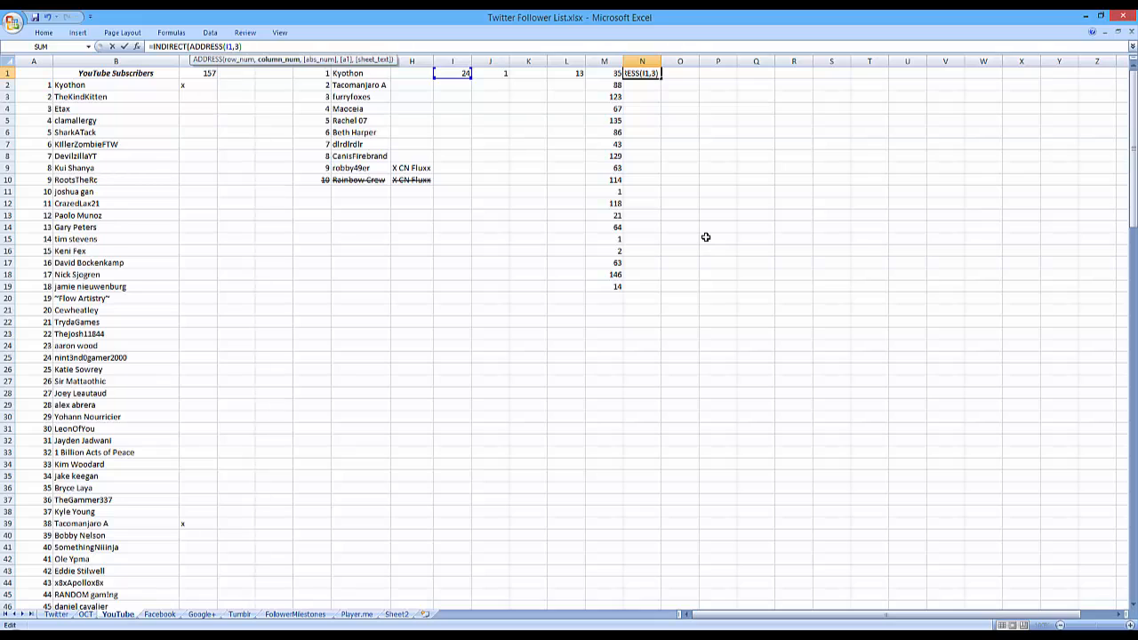
{"action": "key", "text": "Right"}
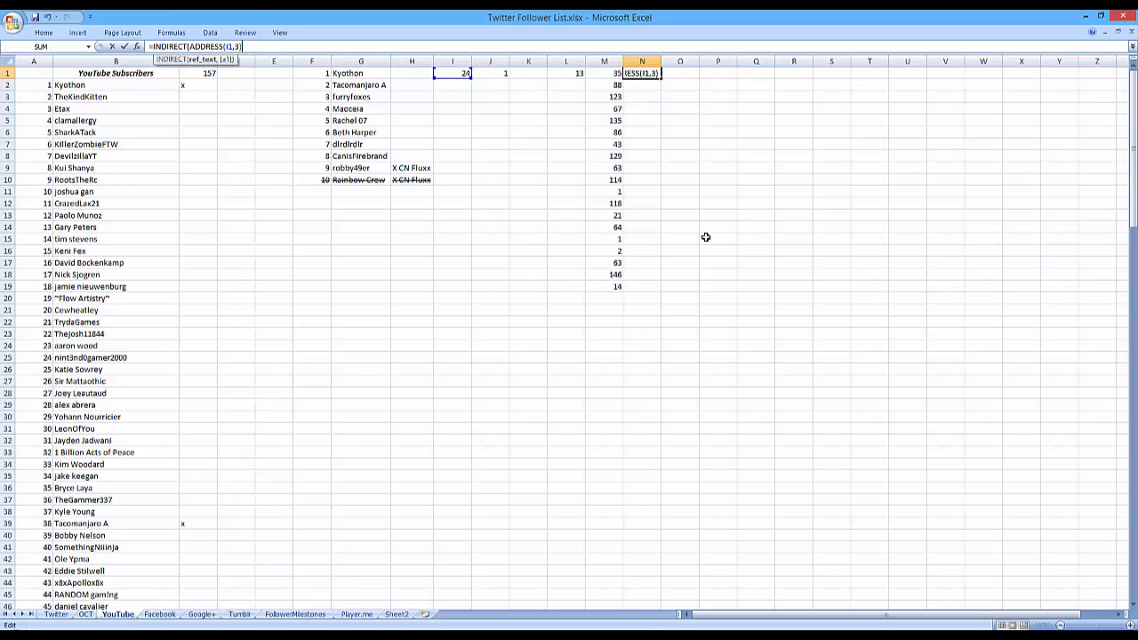
Step: Add the missing closing parenthesis to N1's formula and replace its row reference with M1, giving =INDIRECT(ADDRESS(M1,3))
{"action": "type", "text": ")"}
{"action": "key", "text": "Left"}
{"action": "key", "text": "Left"}
{"action": "key", "text": "Left"}
{"action": "key", "text": "Left"}
{"action": "key", "text": "Left"}
{"action": "key", "text": "Left"}
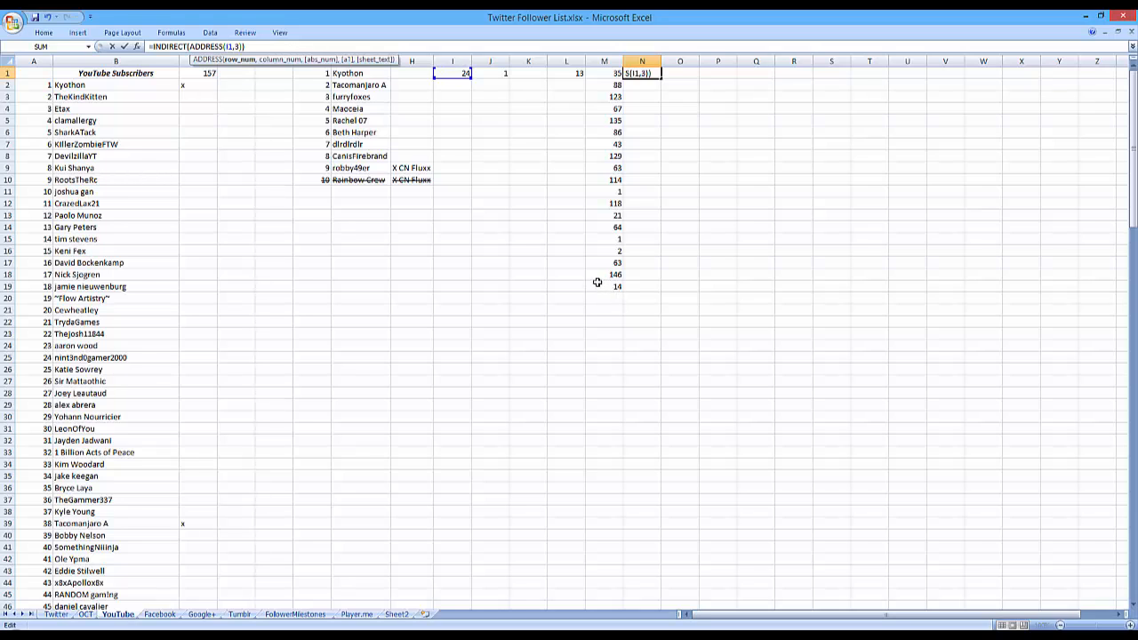
{"action": "double_click", "coordinate": [229, 45]}
{"action": "left_click", "coordinate": [592, 75]}
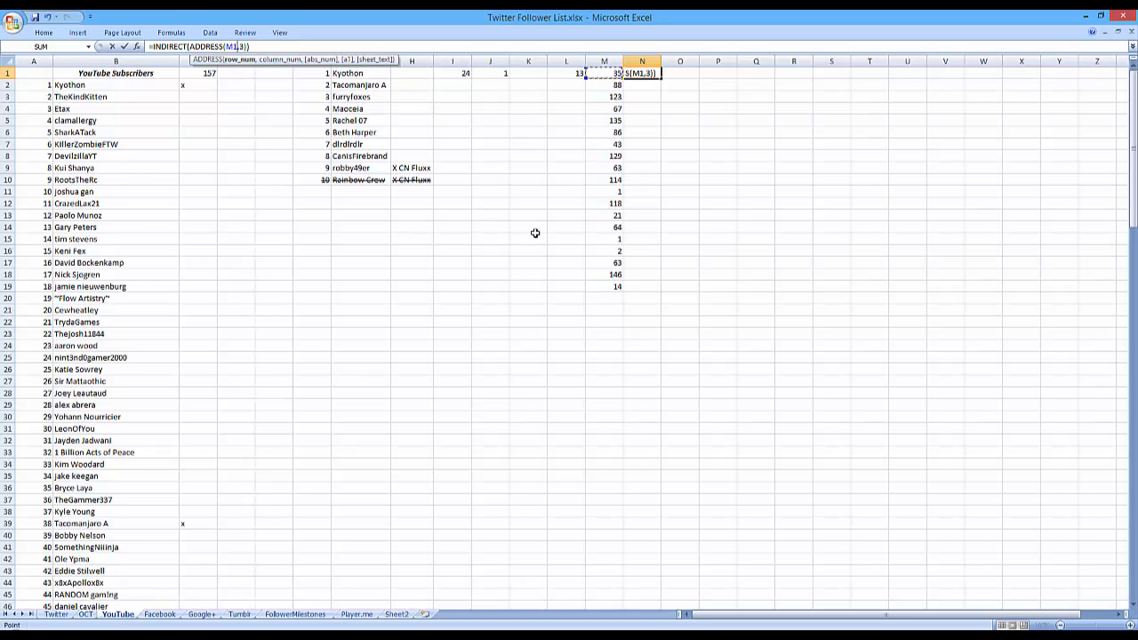
{"action": "key", "text": "Return"}
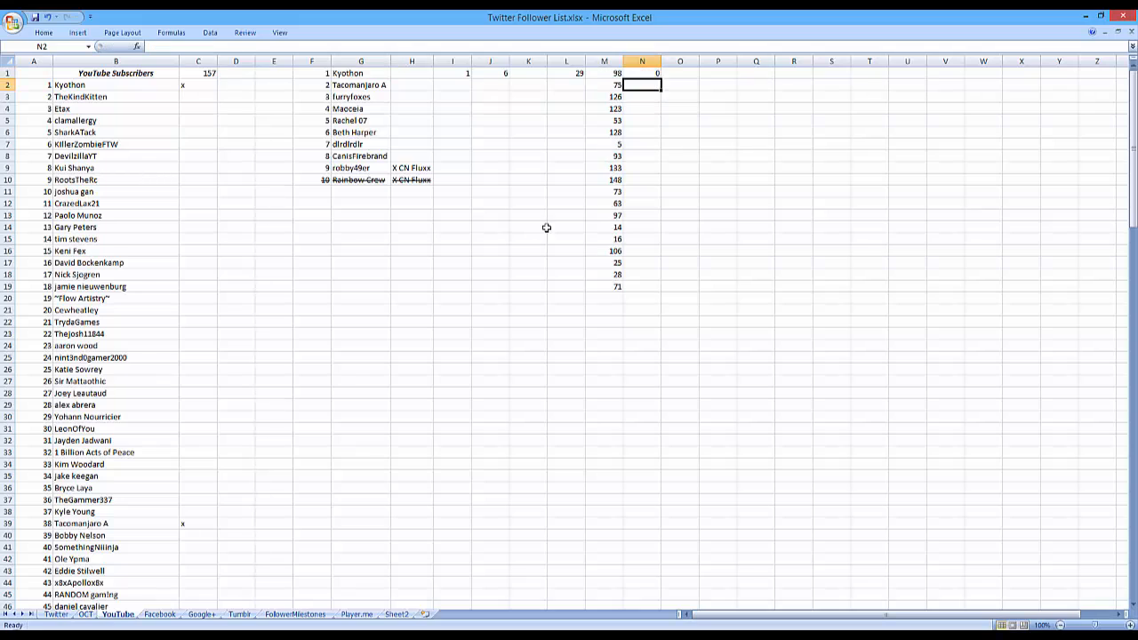
Step: Change the column number in N1's ADDRESS function to 2 so it reads from column B
{"action": "left_click", "coordinate": [610, 73]}
{"action": "left_click", "coordinate": [647, 74]}
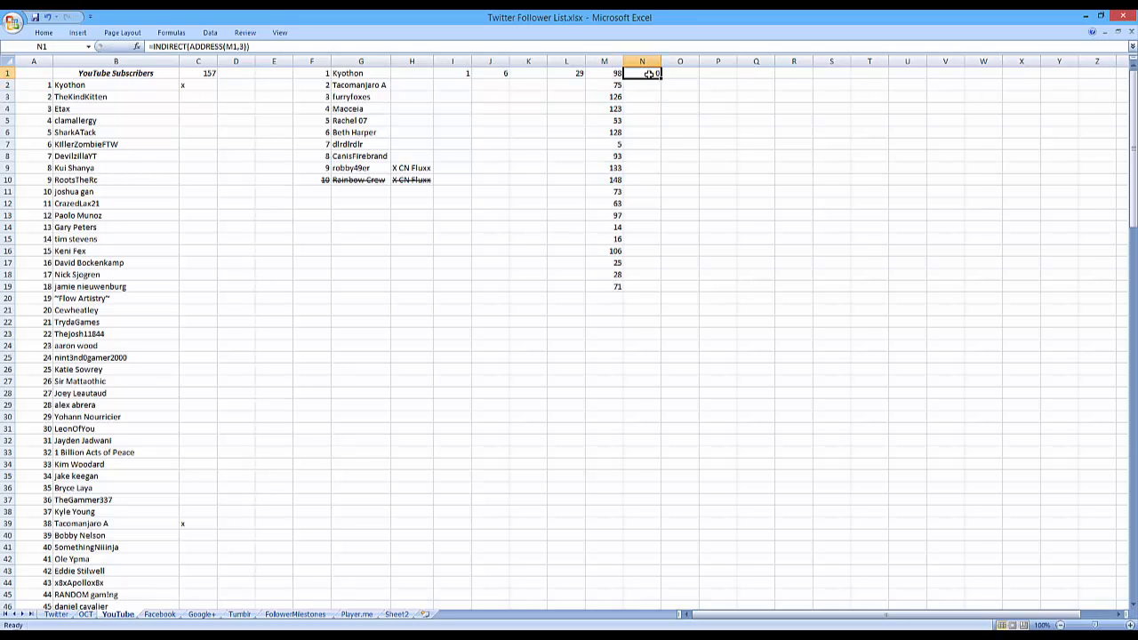
{"action": "left_click", "coordinate": [241, 46]}
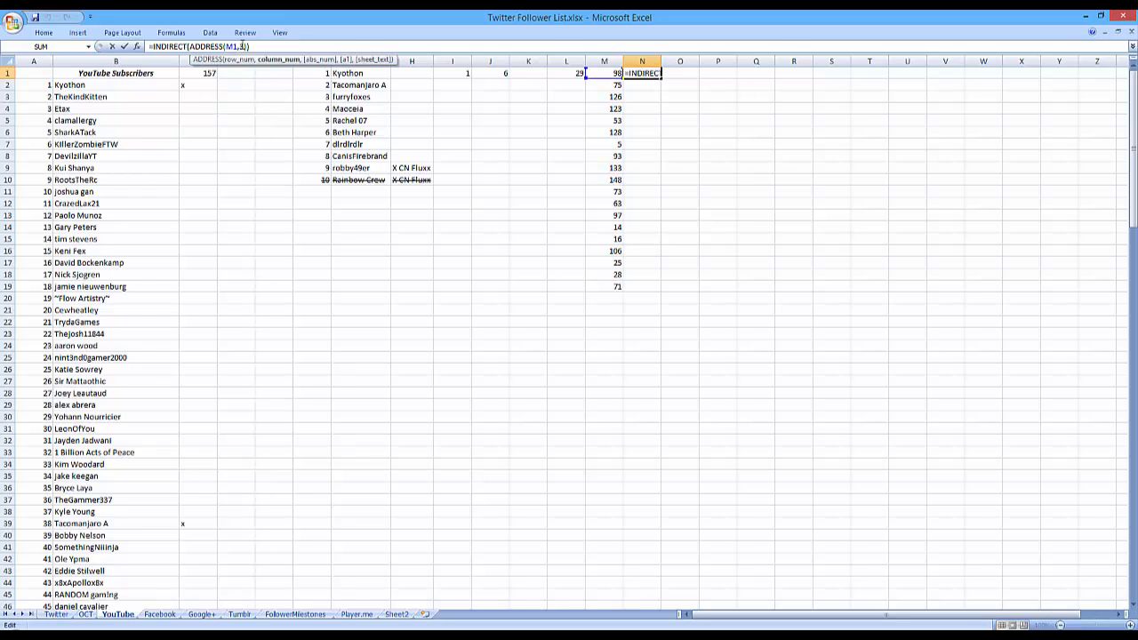
{"action": "key", "text": "BackSpace"}
{"action": "type", "text": "2"}
{"action": "key", "text": "Return"}
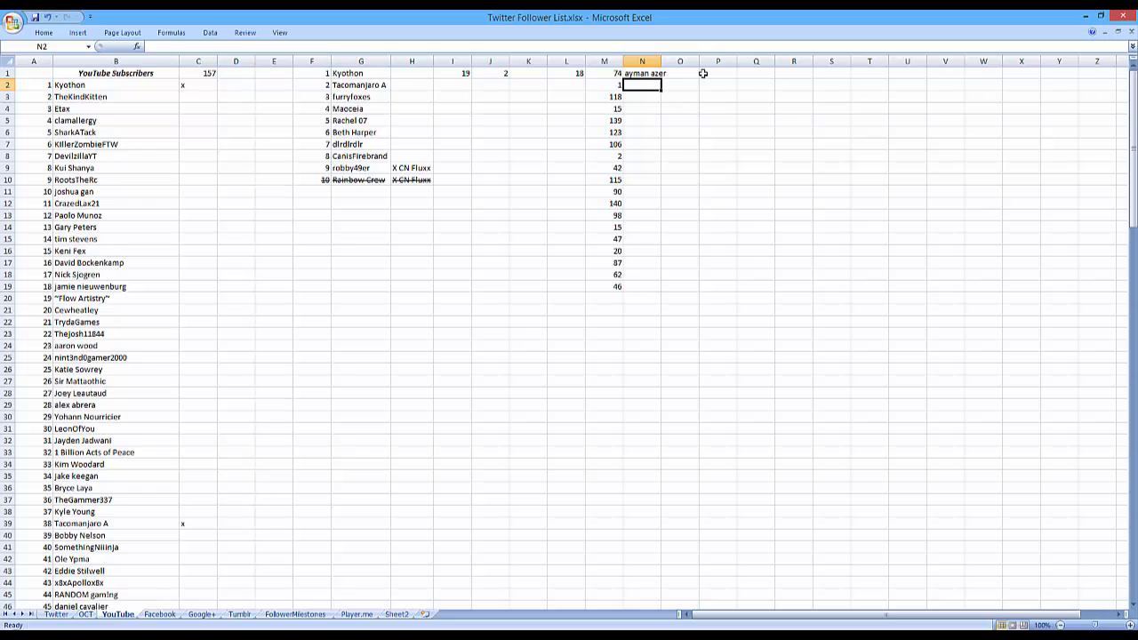
Step: Autofit the width of column N and check the picked name against its number in the subscriber list
{"action": "double_click", "coordinate": [661, 61]}
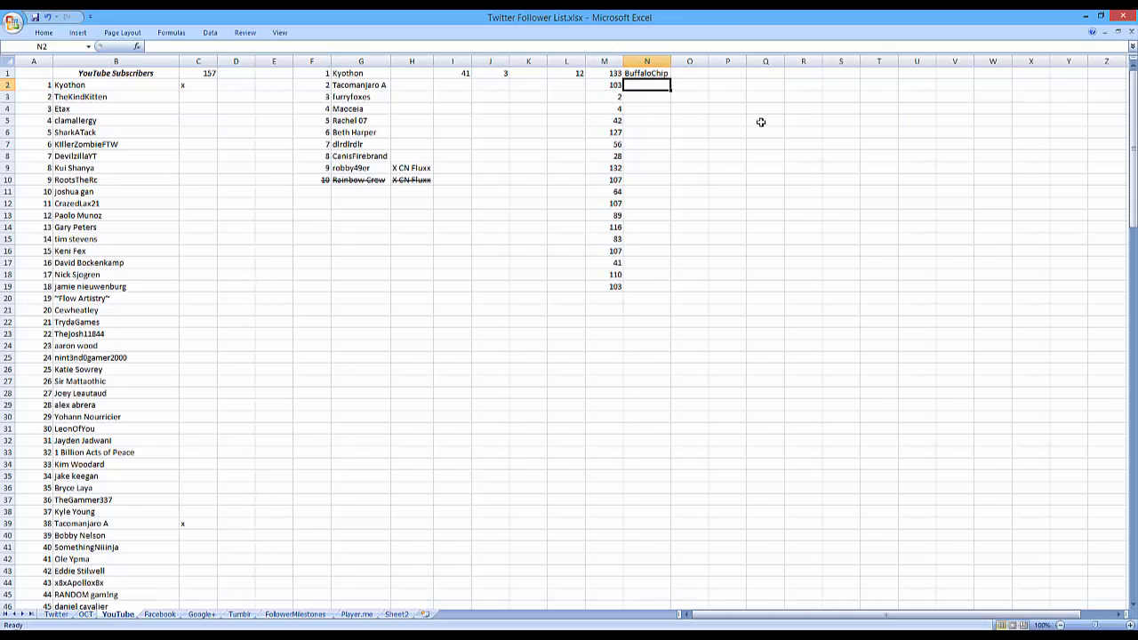
{"action": "left_click_drag", "start_coordinate": [1134, 146], "coordinate": [1125, 503]}
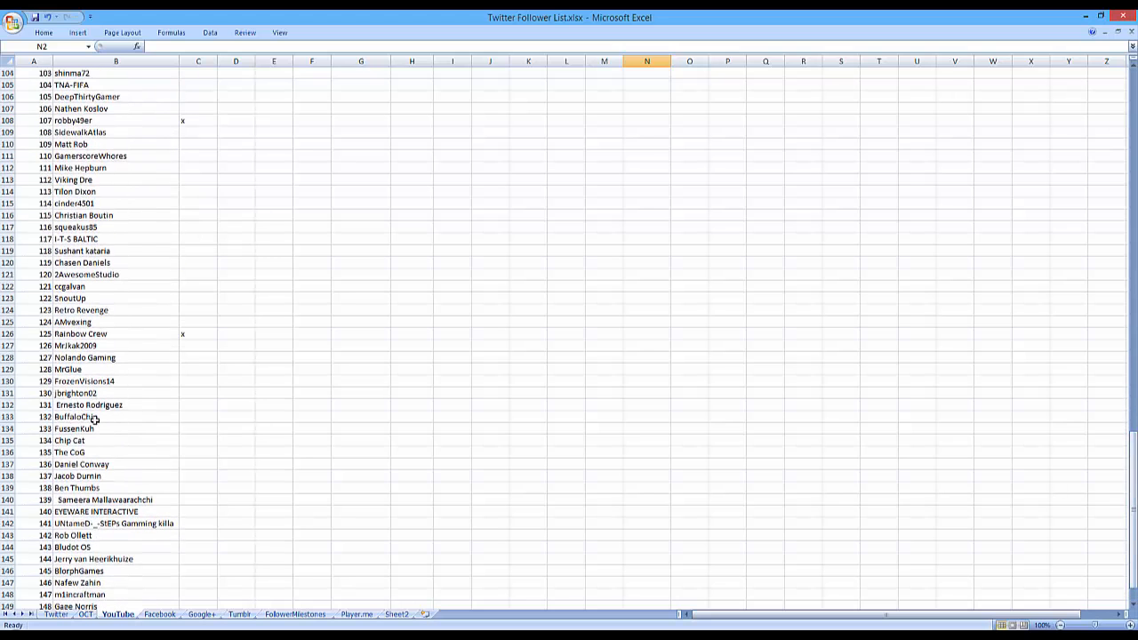
{"action": "left_click_drag", "start_coordinate": [1132, 511], "coordinate": [1133, 143]}
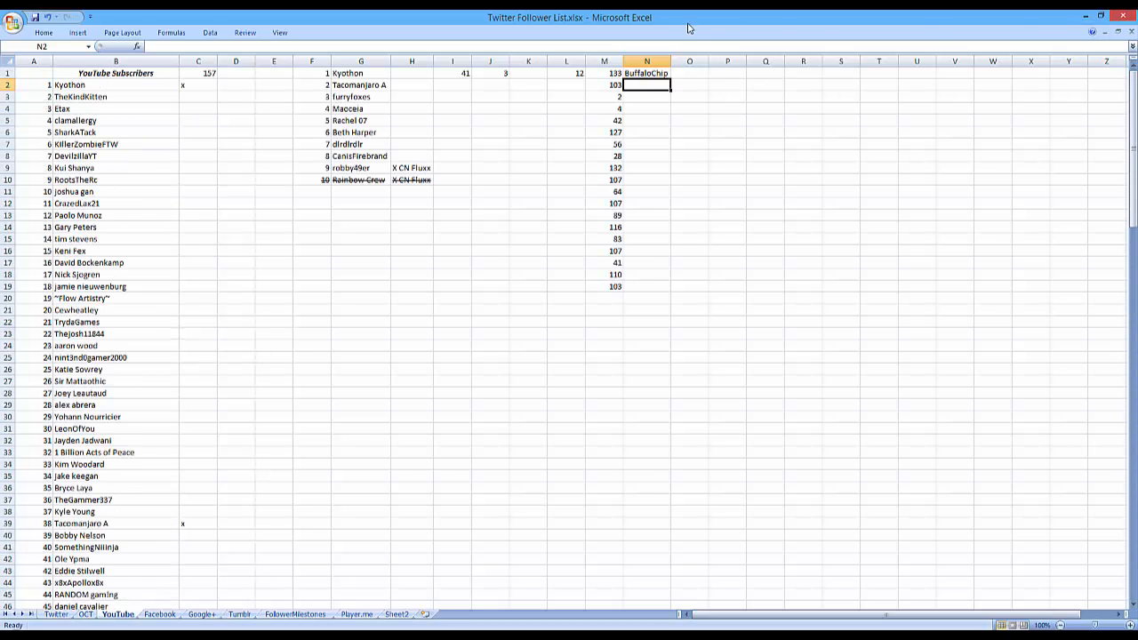
Step: Add + 1 to the M1 row reference in N1's formula and check the picked name against the numbered list
{"action": "left_click", "coordinate": [650, 73]}
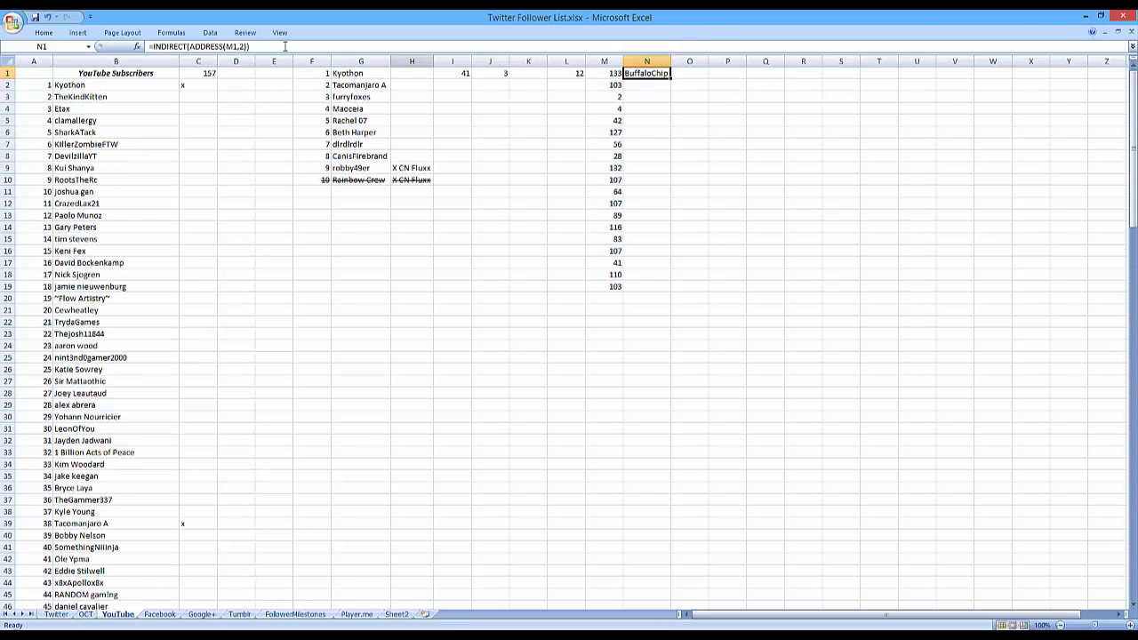
{"action": "left_click", "coordinate": [237, 47]}
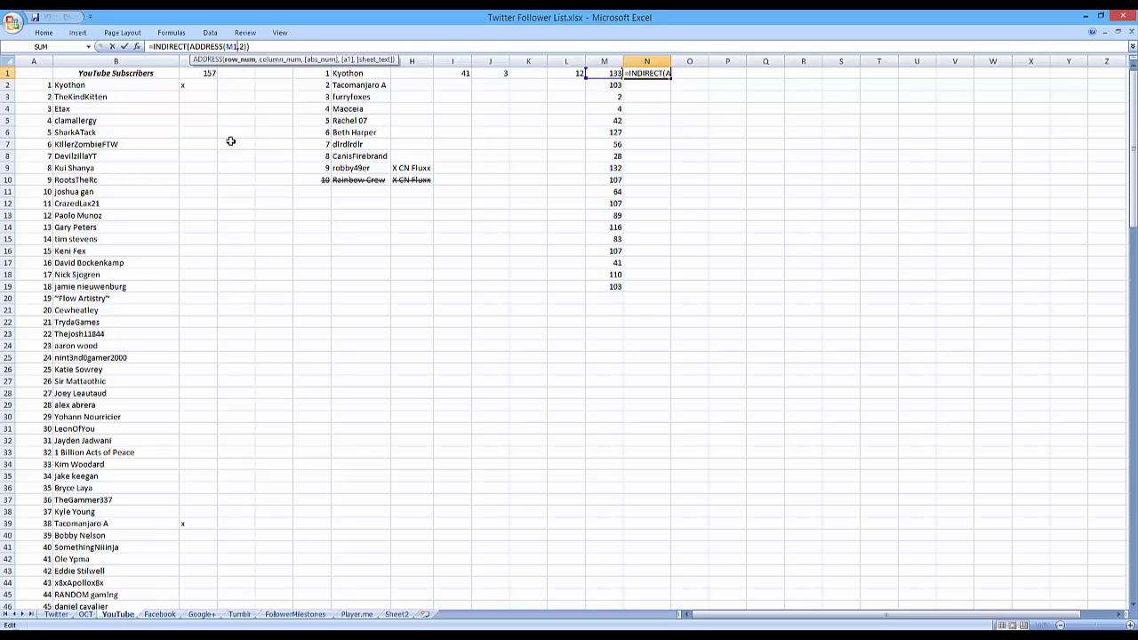
{"action": "type", "text": "+ 1"}
{"action": "key", "text": "Return"}
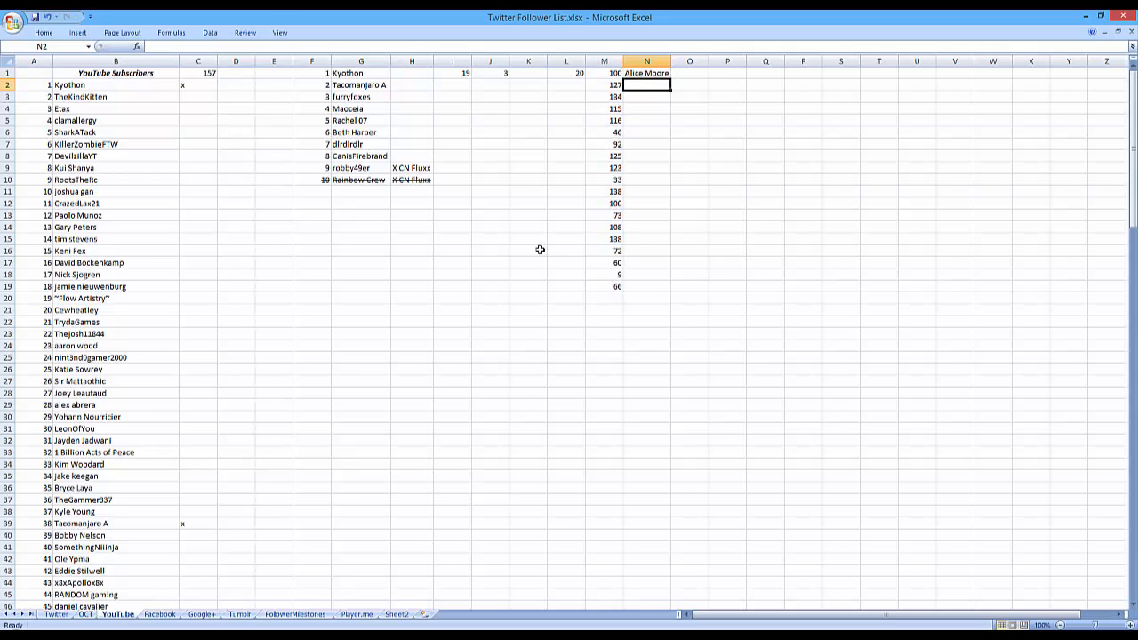
{"action": "left_click_drag", "start_coordinate": [1132, 213], "coordinate": [1121, 428]}
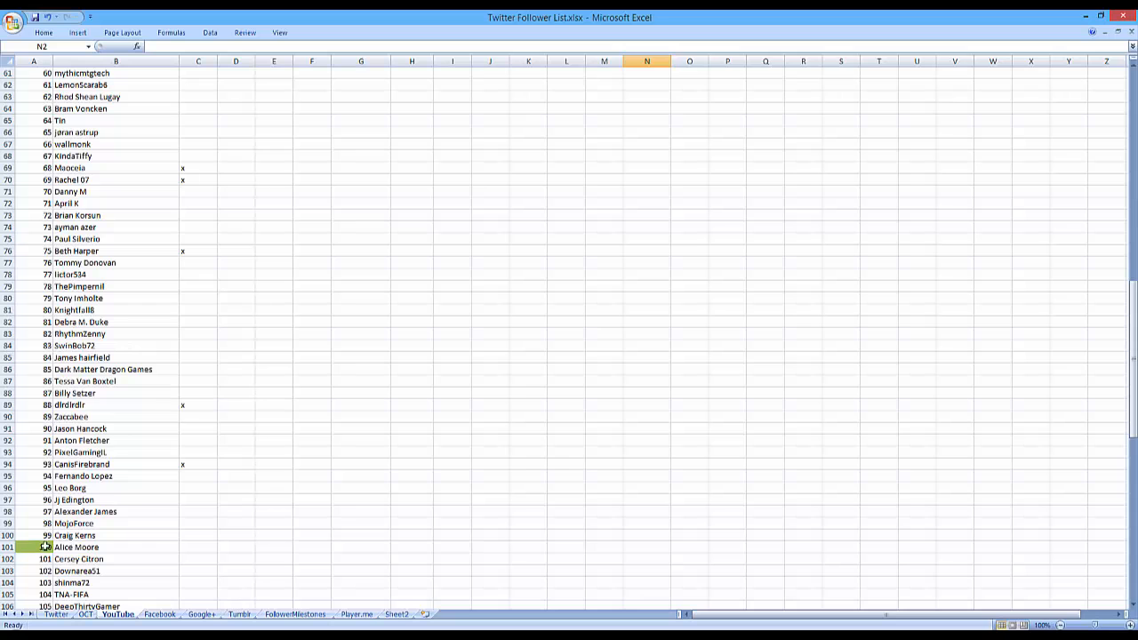
{"action": "left_click_drag", "start_coordinate": [1134, 420], "coordinate": [1135, 218]}
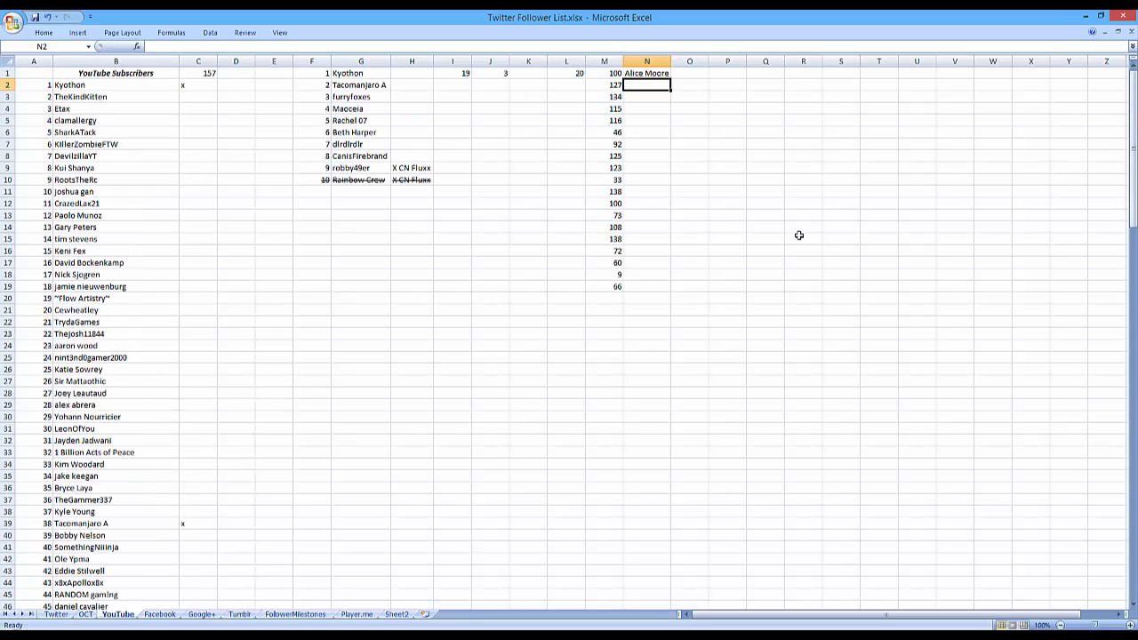
Step: Clear the extra random numbers in M2:M19, keeping the RANDBETWEEN formula in M1
{"action": "left_click", "coordinate": [614, 74]}
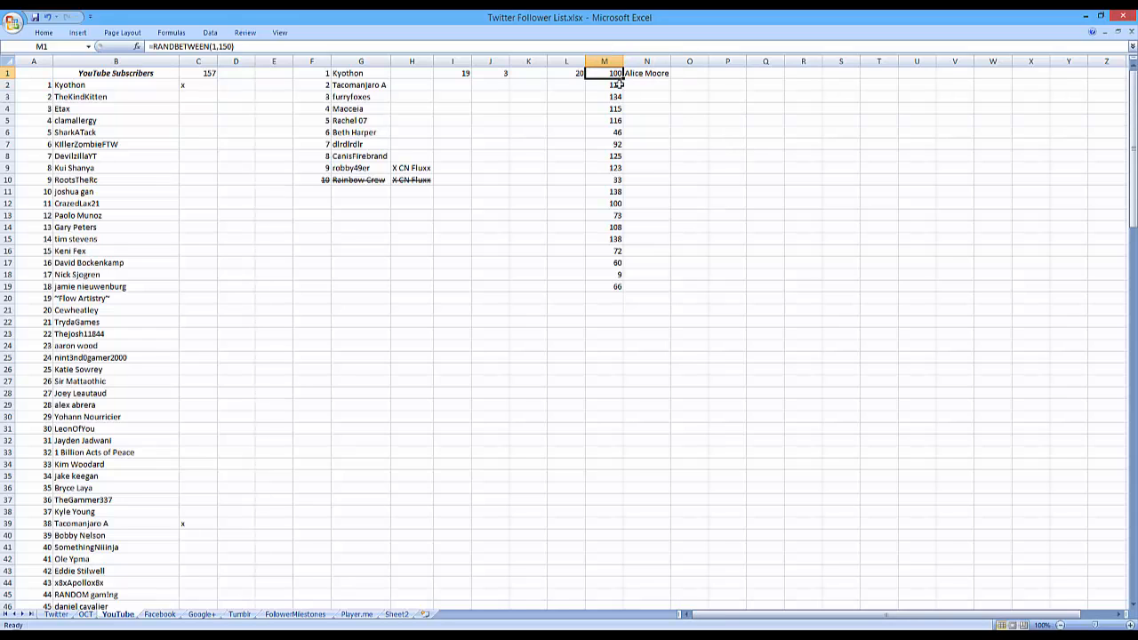
{"action": "left_click_drag", "start_coordinate": [618, 88], "coordinate": [617, 286]}
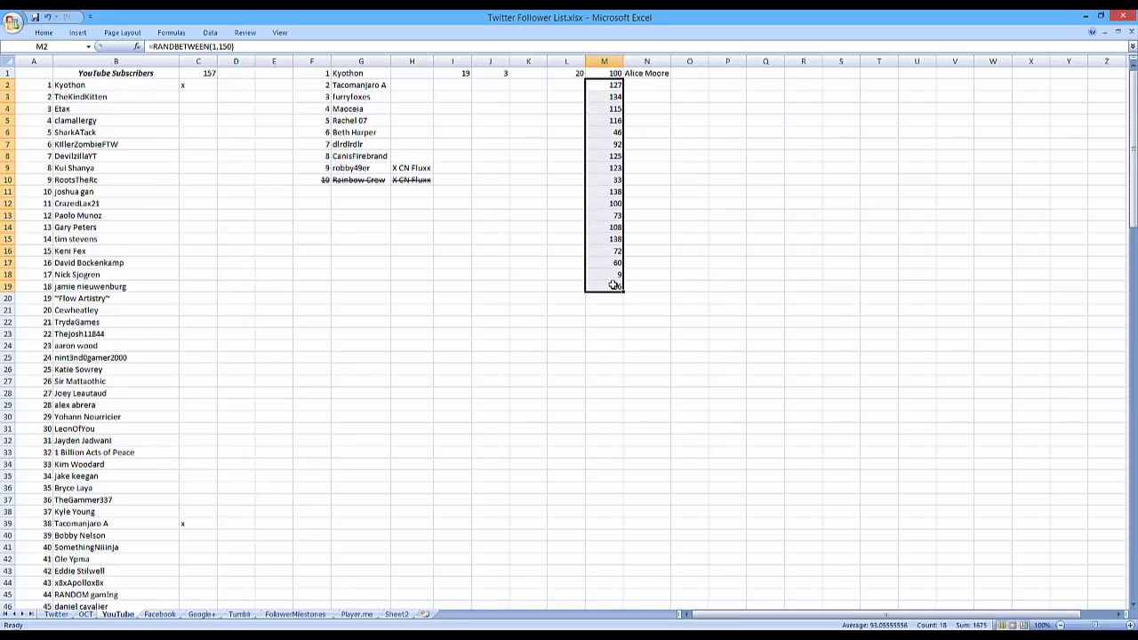
{"action": "key", "text": "Delete"}
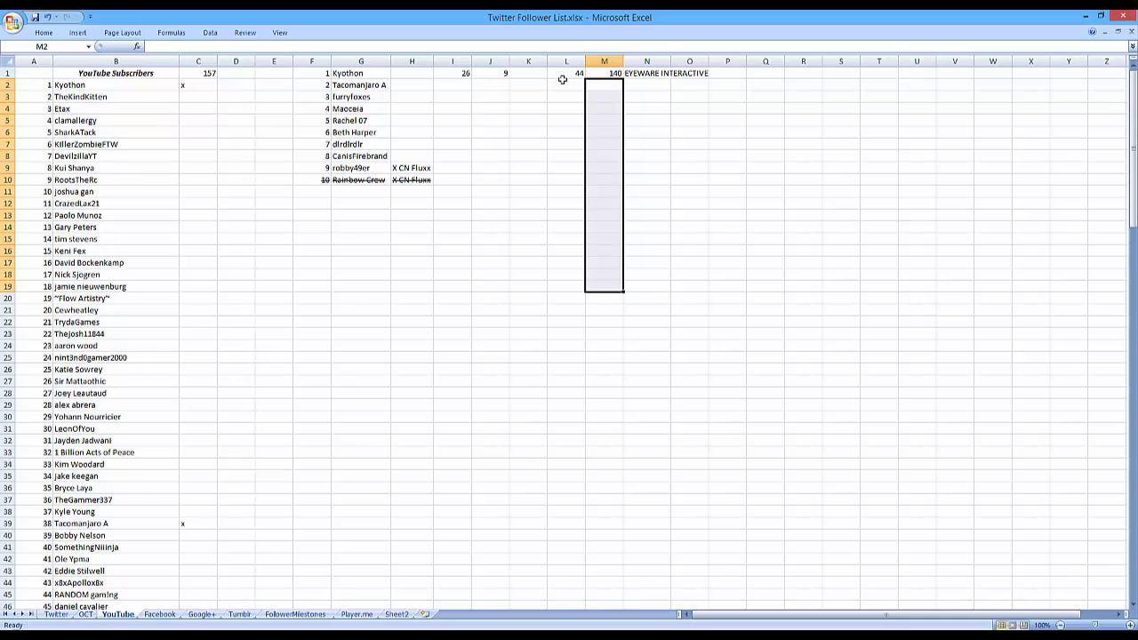
Step: Generate a new random number and name by editing and confirming the empty cell K1
{"action": "left_click", "coordinate": [534, 77]}
{"action": "left_click", "coordinate": [548, 47]}
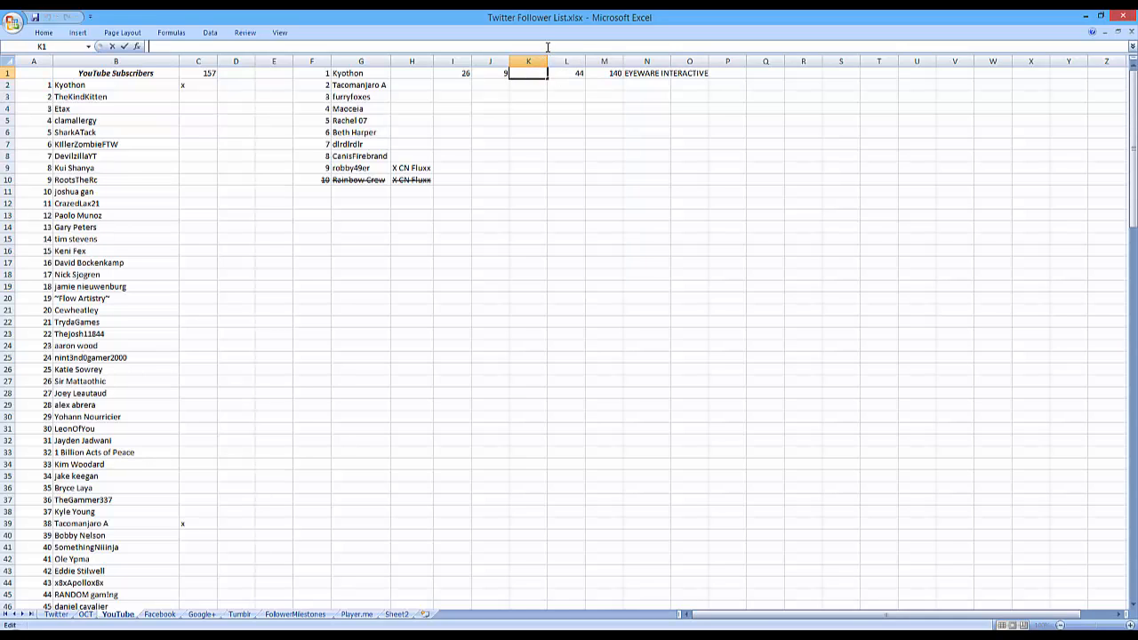
{"action": "key", "text": "Return"}
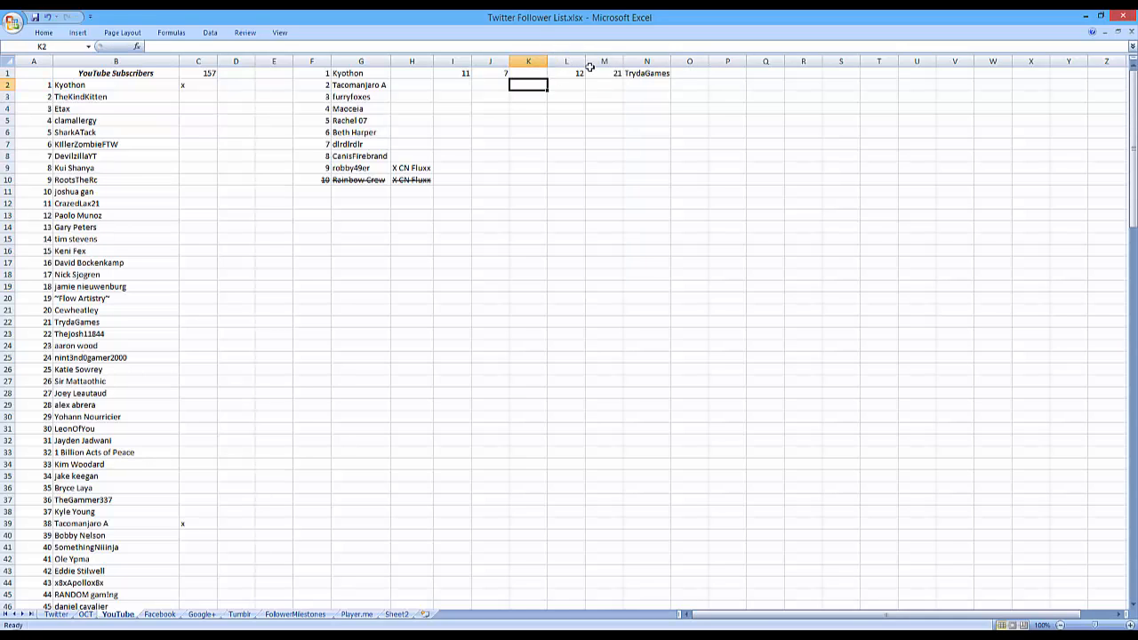
Step: Fill the M1:N1 formulas down through row 12 and widen column N to fit the names
{"action": "left_click_drag", "start_coordinate": [598, 71], "coordinate": [673, 203]}
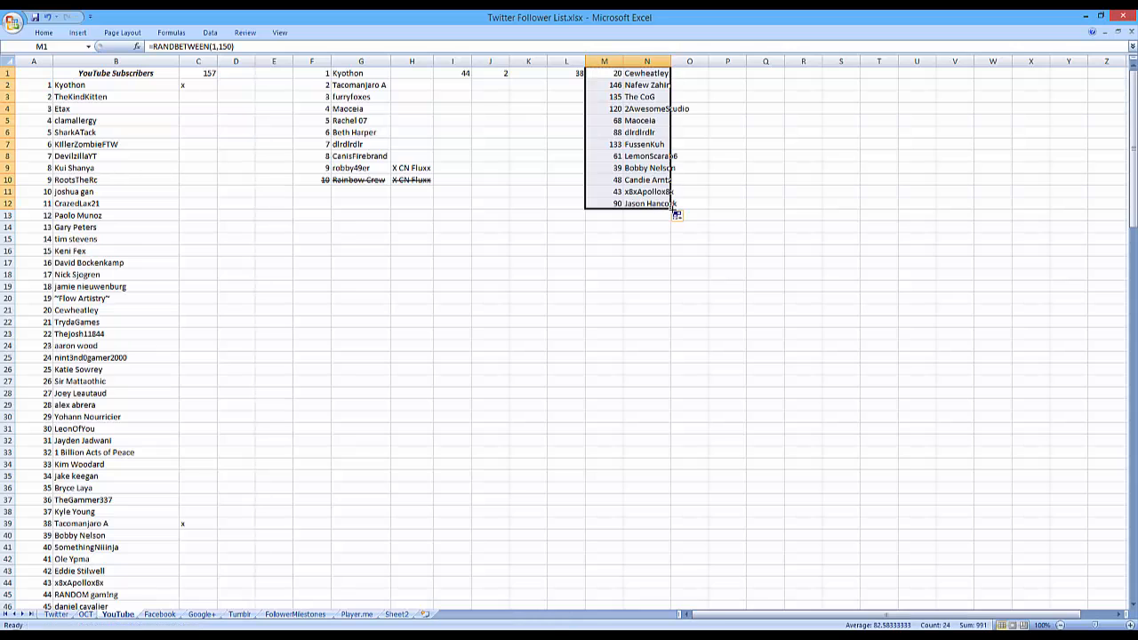
{"action": "left_click_drag", "start_coordinate": [1129, 181], "coordinate": [1130, 240]}
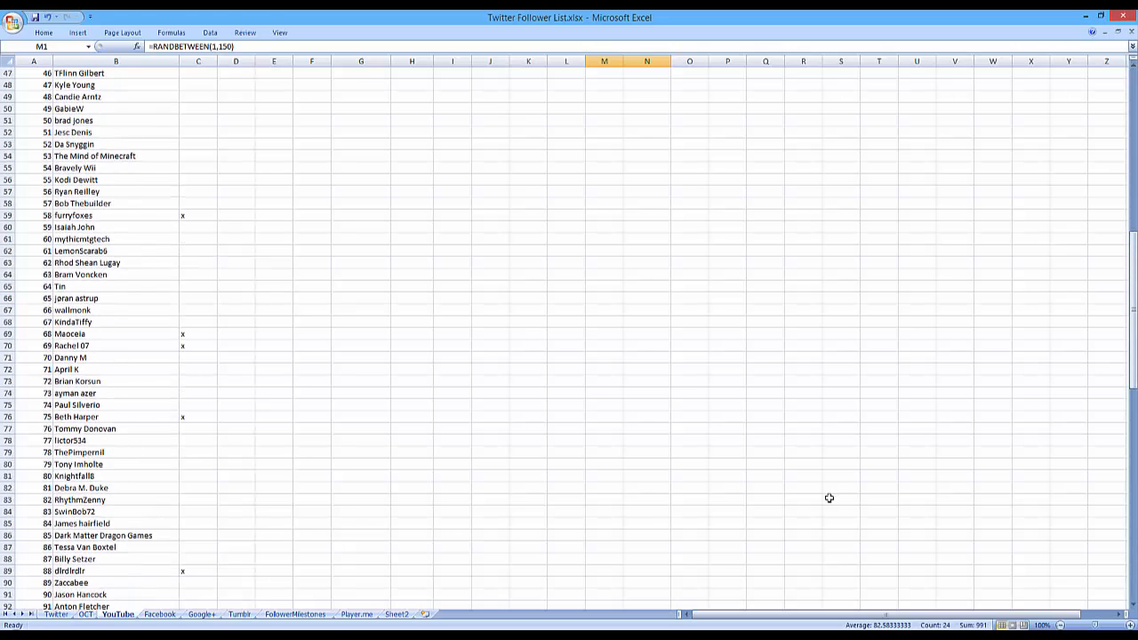
{"action": "left_click_drag", "start_coordinate": [1134, 386], "coordinate": [1133, 216]}
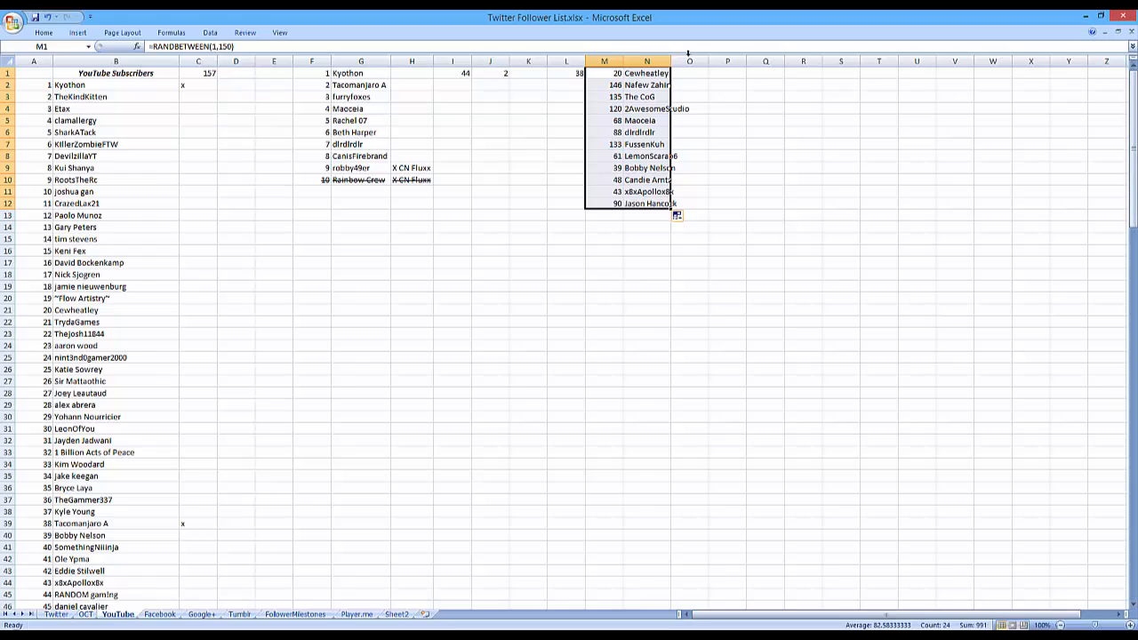
{"action": "left_click_drag", "start_coordinate": [671, 61], "coordinate": [700, 63]}
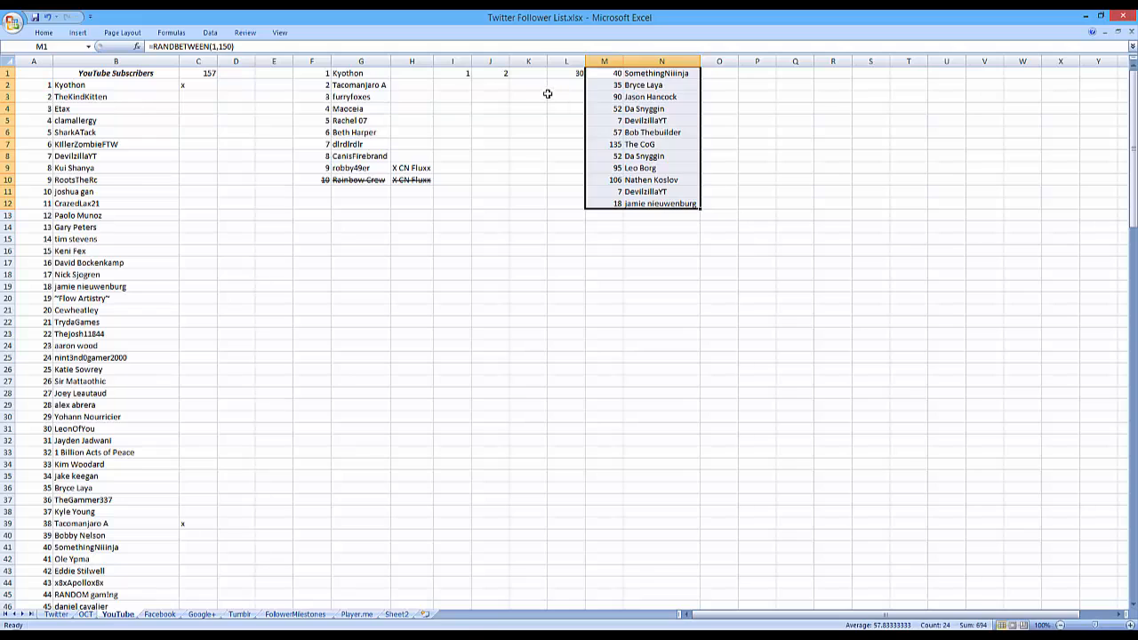
Step: Clear M2:N12 and fill the M1:N1 formulas down again, this time through row 25
{"action": "left_click", "coordinate": [573, 75]}
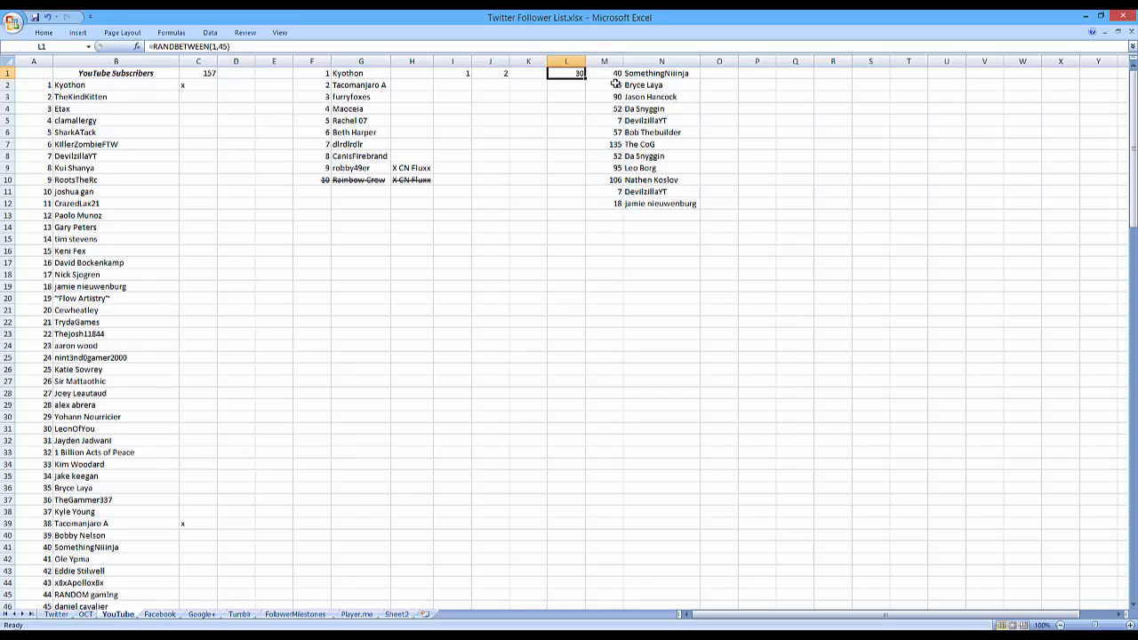
{"action": "left_click_drag", "start_coordinate": [615, 83], "coordinate": [675, 203]}
{"action": "key", "text": "Delete"}
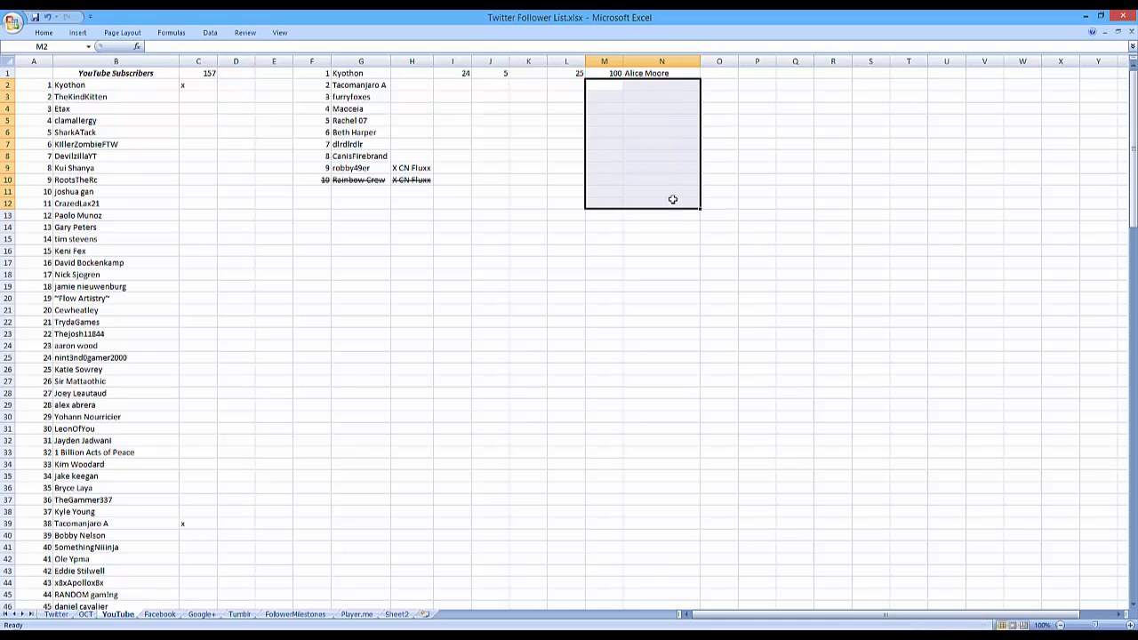
{"action": "left_click_drag", "start_coordinate": [606, 71], "coordinate": [705, 363]}
{"action": "left_click", "coordinate": [648, 115]}
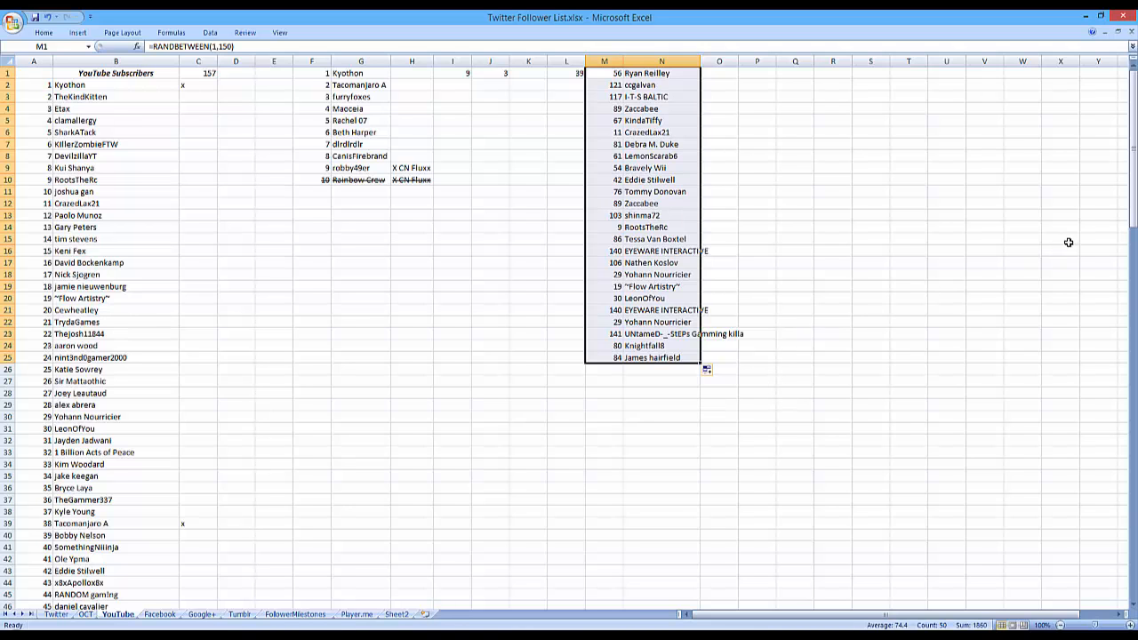
Step: Inspect the RANDBETWEEN formulas in J1 and I1
{"action": "mouse_move", "coordinate": [1133, 197]}
{"action": "left_mouse_down"}
{"action": "mouse_move", "coordinate": [1132, 210]}
{"action": "mouse_move", "coordinate": [1132, 197]}
{"action": "left_mouse_up"}
{"action": "left_click", "coordinate": [495, 71]}
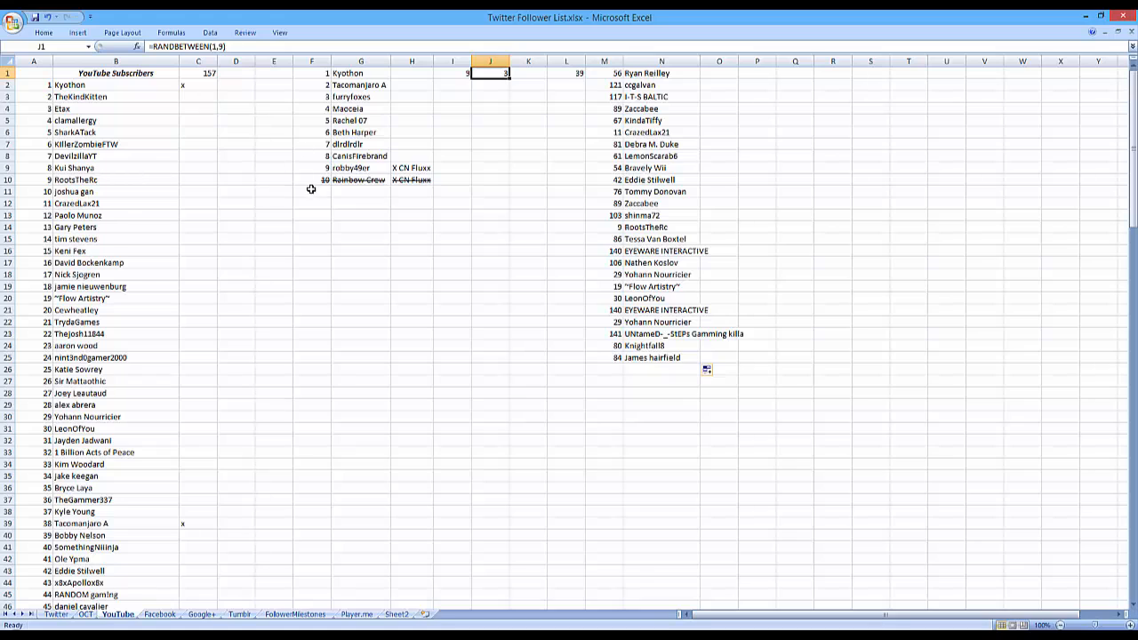
{"action": "left_click", "coordinate": [457, 71]}
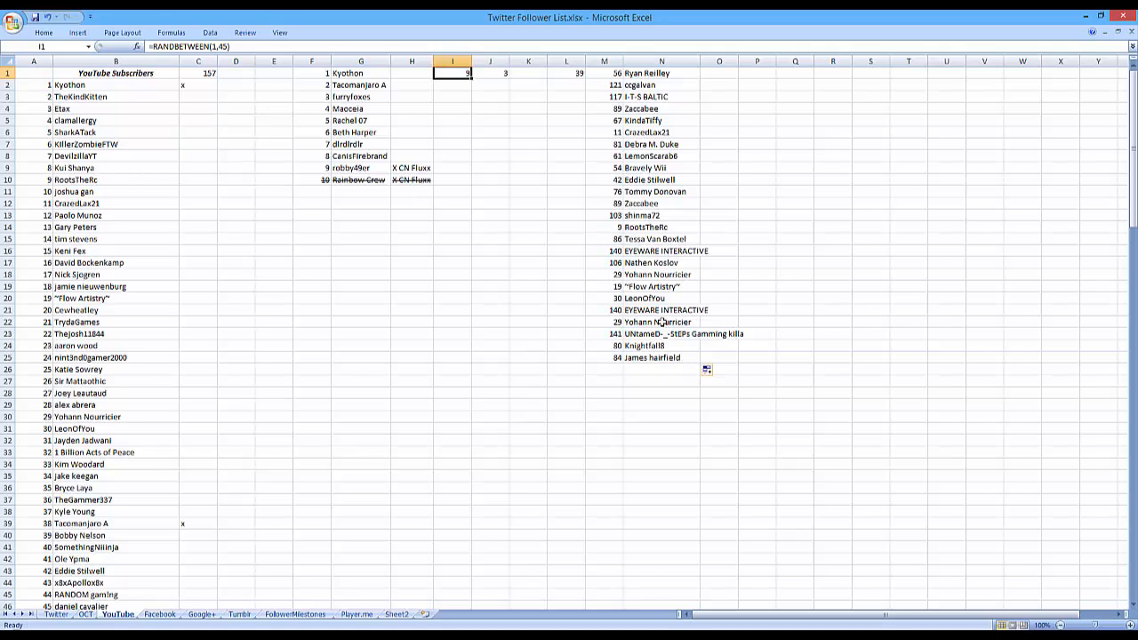
Step: Copy the text of the INDIRECT/ADDRESS formula in N1 and paste it into cell K1
{"action": "left_click", "coordinate": [652, 74]}
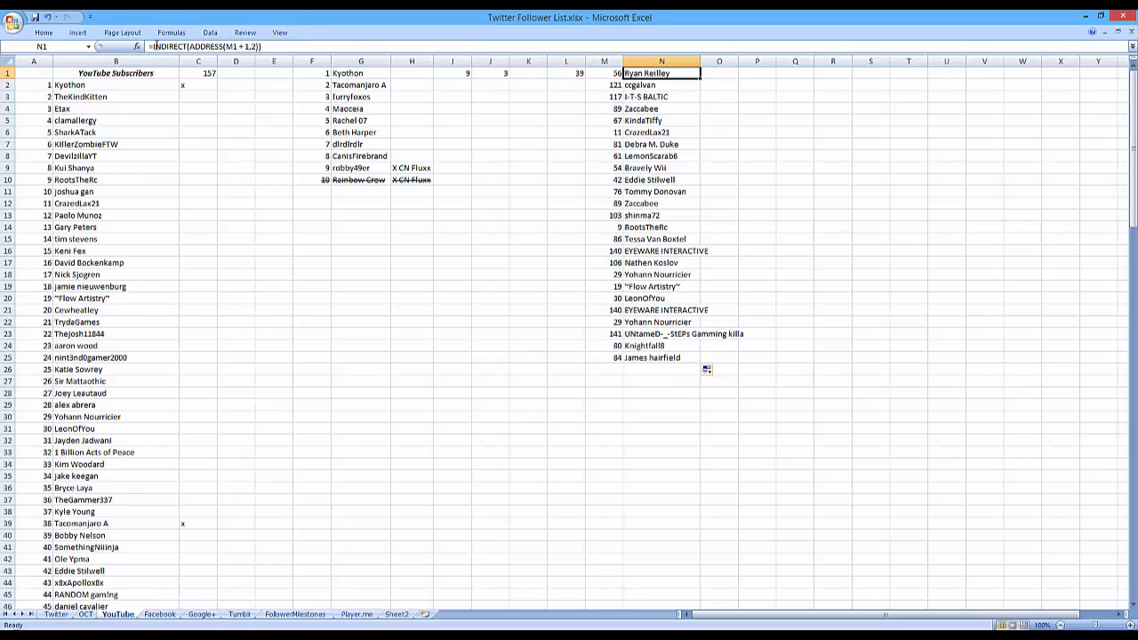
{"action": "left_click", "coordinate": [268, 45]}
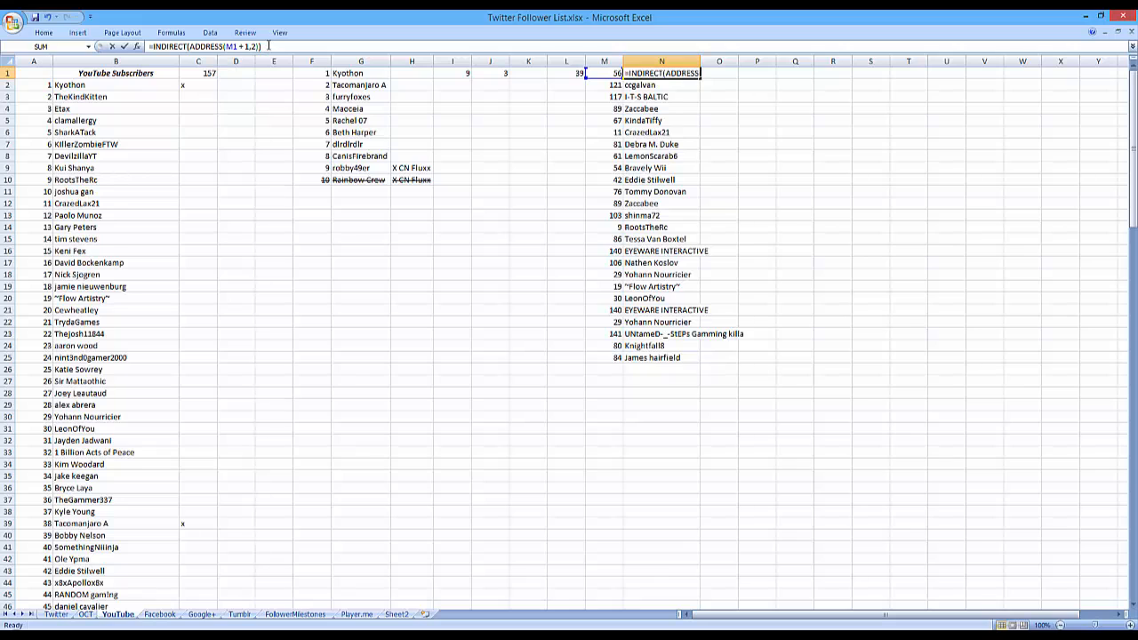
{"action": "left_click_drag", "start_coordinate": [268, 46], "coordinate": [149, 45]}
{"action": "right_click", "coordinate": [162, 49]}
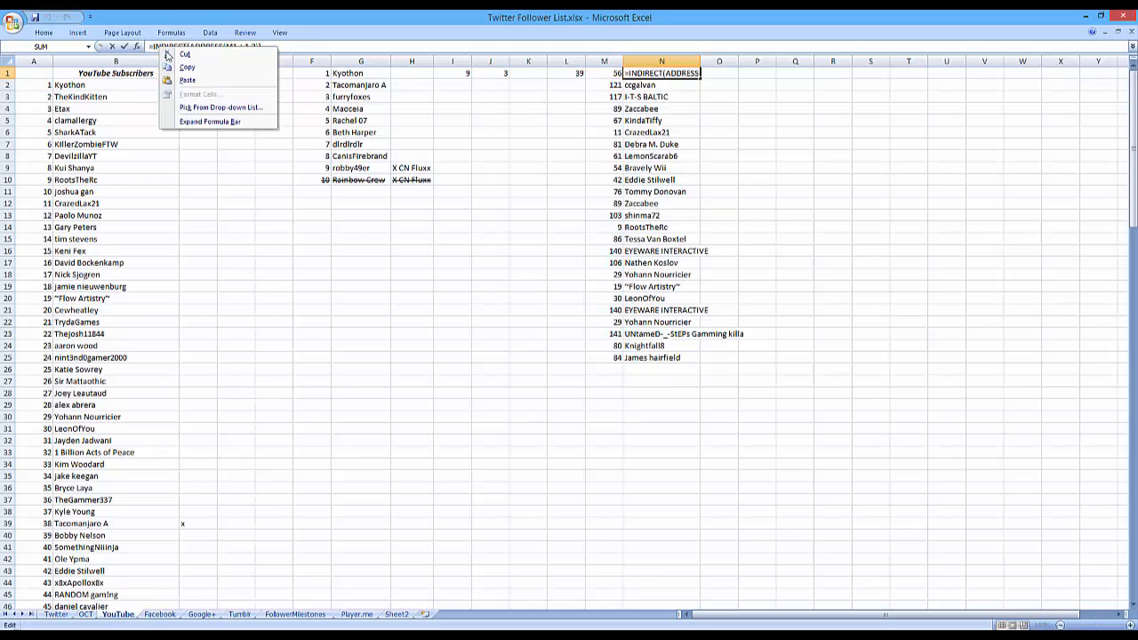
{"action": "left_click", "coordinate": [187, 67]}
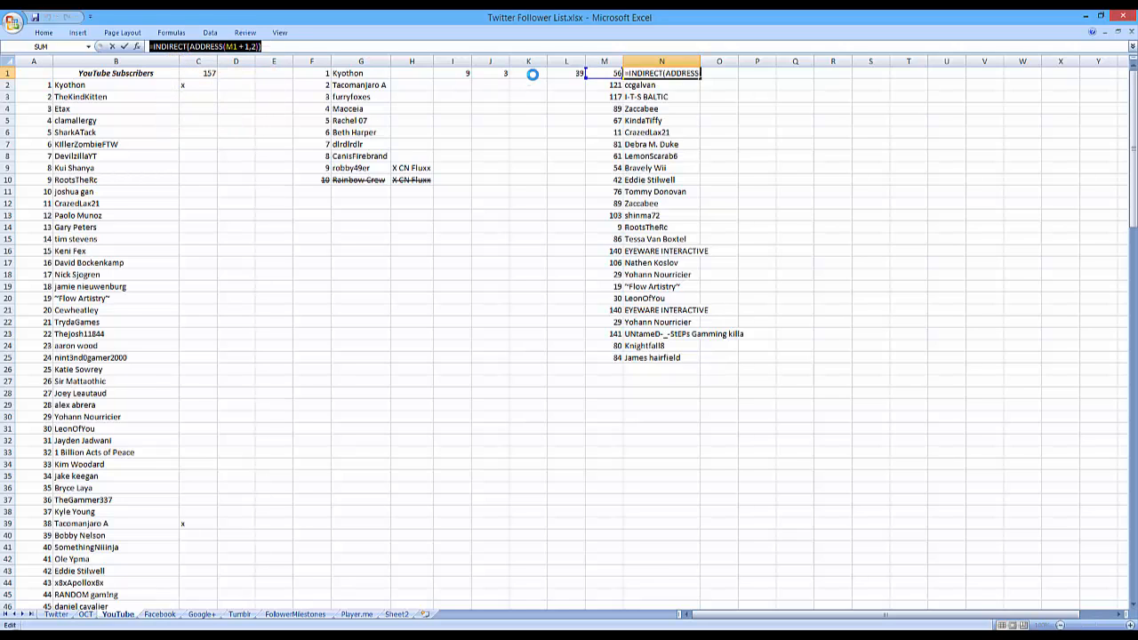
{"action": "key", "text": "Escape"}
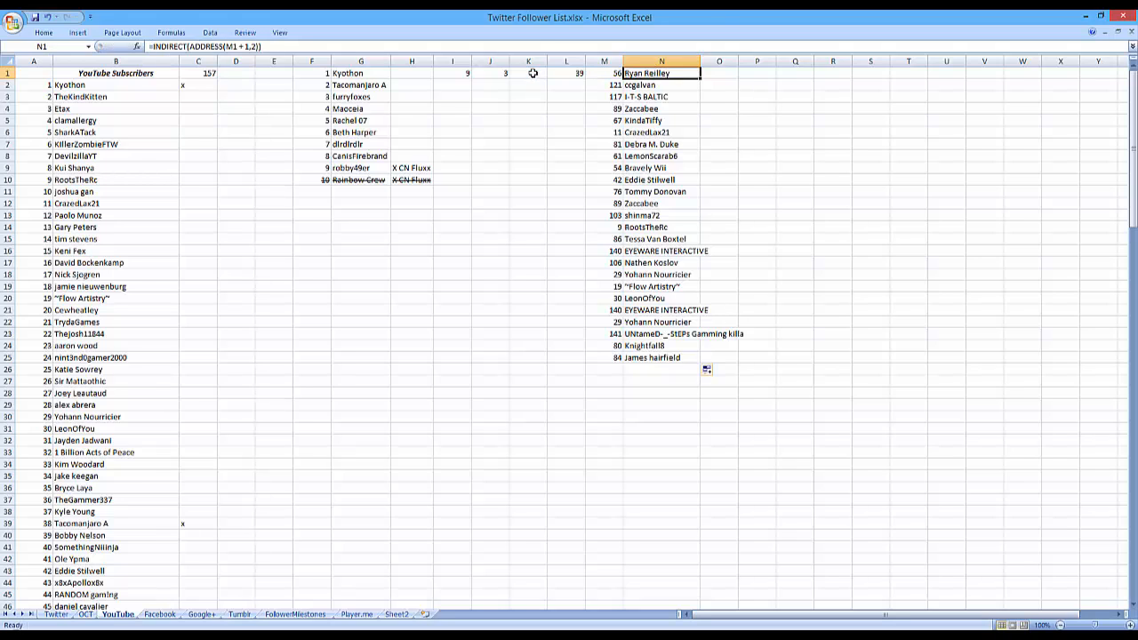
{"action": "left_click", "coordinate": [533, 73]}
{"action": "left_click", "coordinate": [541, 45]}
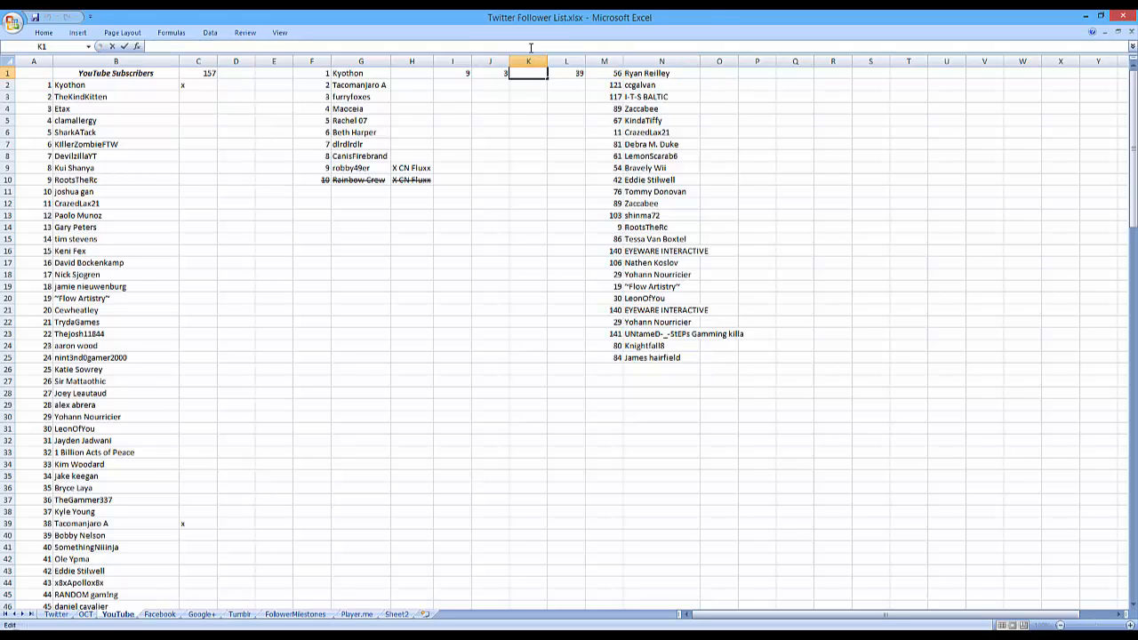
{"action": "key", "text": "ctrl+v"}
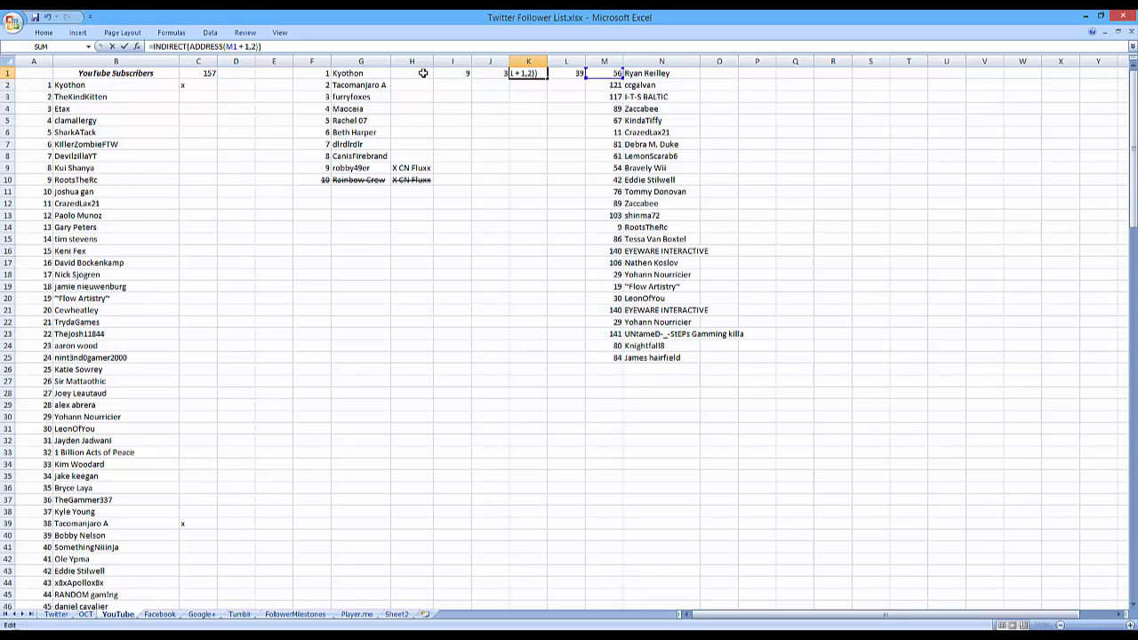
Step: Change K1's formula to =INDIRECT(ADDRESS(G1,2)) and autofit the width of column K
{"action": "left_click", "coordinate": [229, 46]}
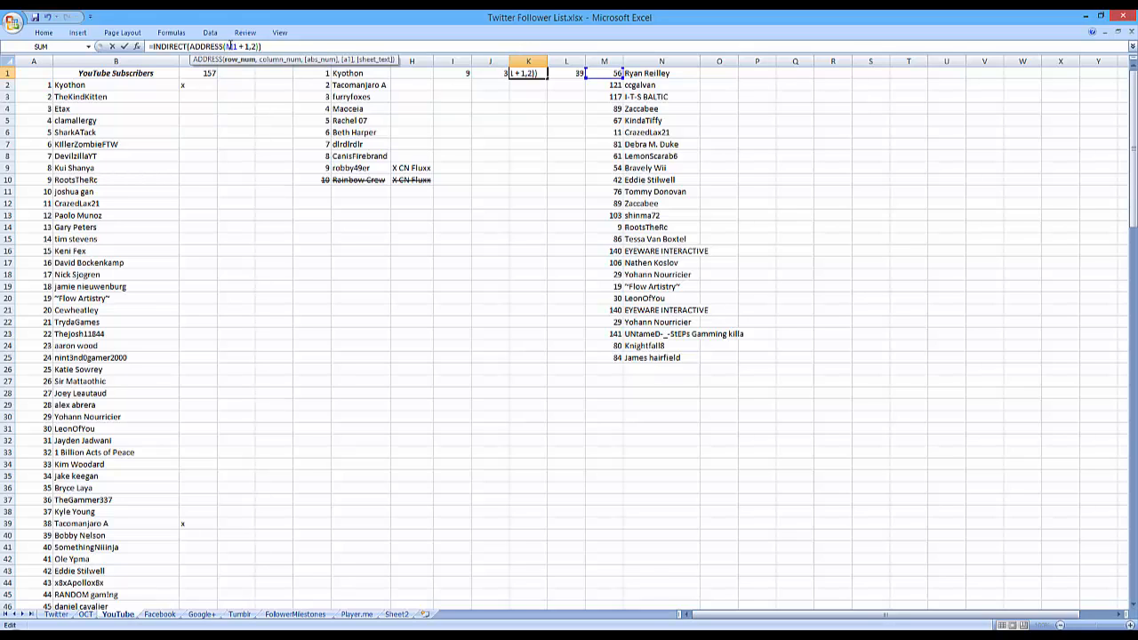
{"action": "type", "text": "G"}
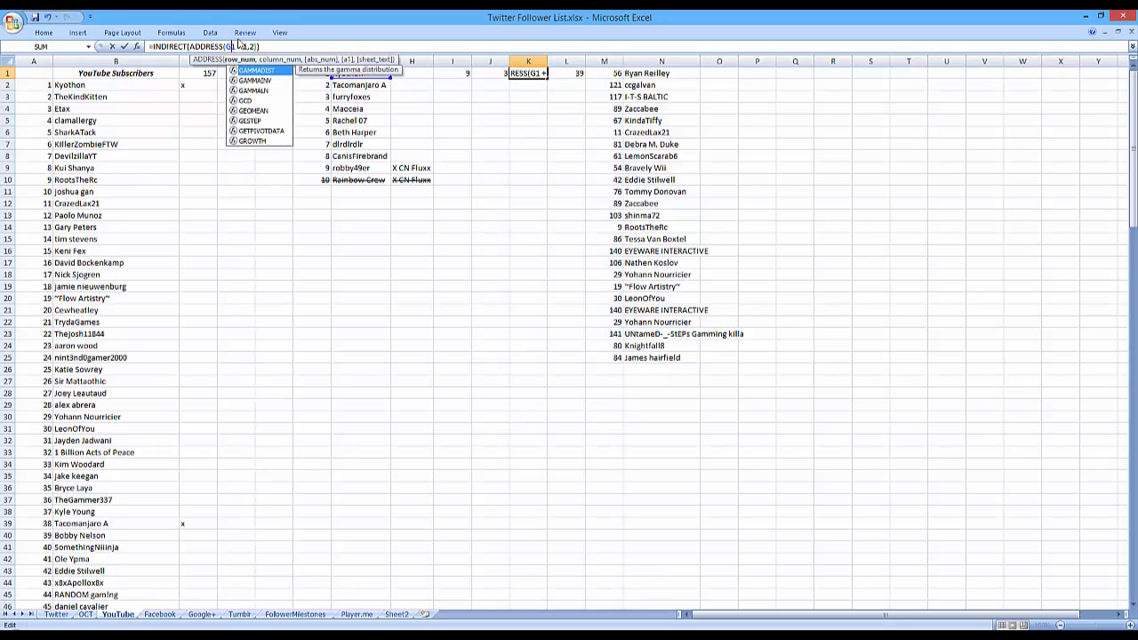
{"action": "key", "text": "Delete"}
{"action": "key", "text": "Delete"}
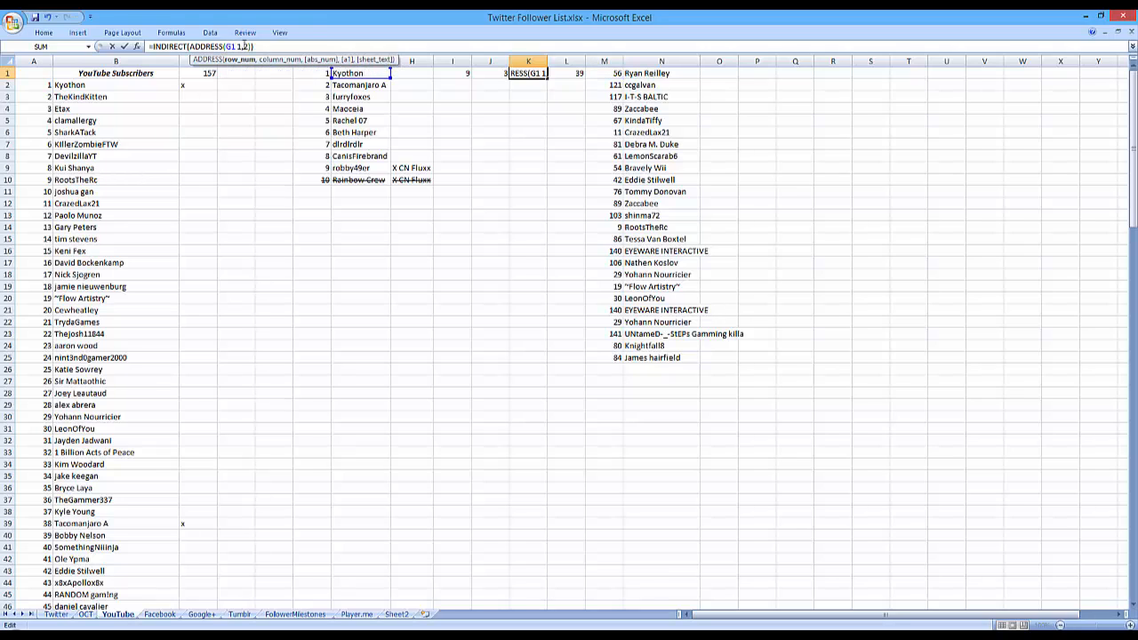
{"action": "key", "text": "Delete"}
{"action": "key", "text": "Delete"}
{"action": "key", "text": "Return"}
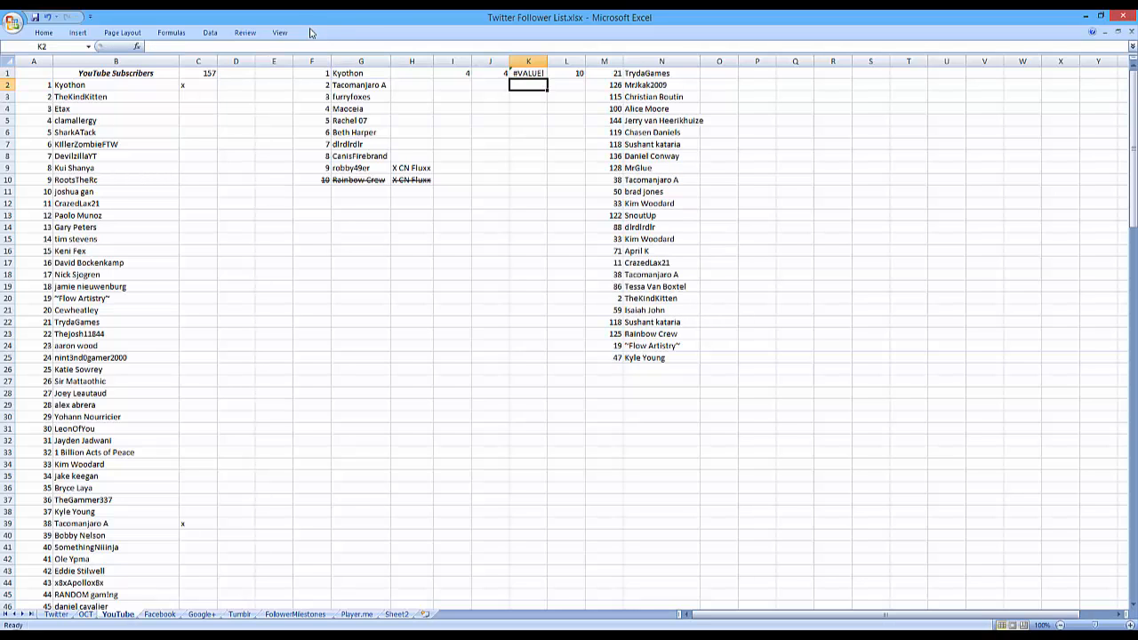
{"action": "double_click", "coordinate": [547, 63]}
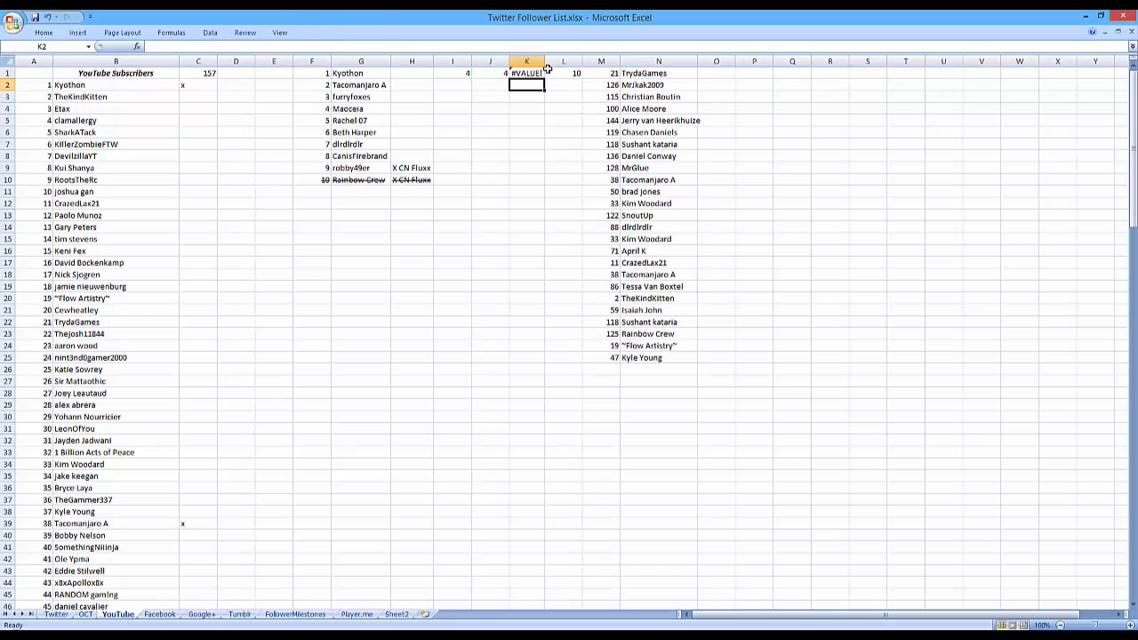
Step: Set the column number in K1's ADDRESS function to 7
{"action": "left_click", "coordinate": [526, 73]}
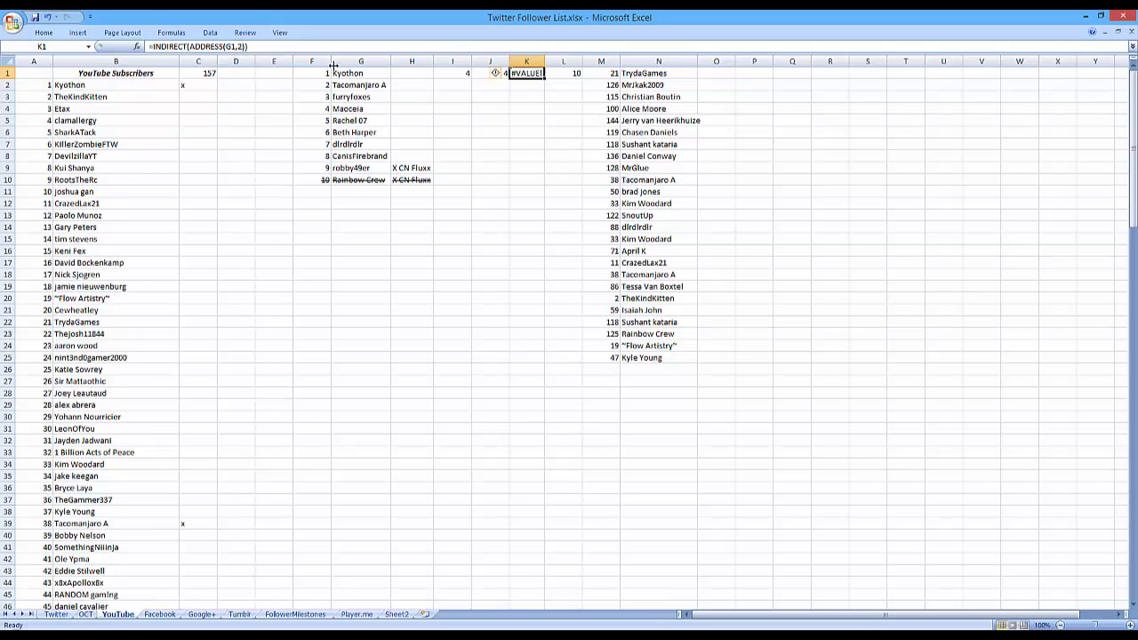
{"action": "left_click", "coordinate": [238, 46]}
{"action": "double_click", "coordinate": [238, 46]}
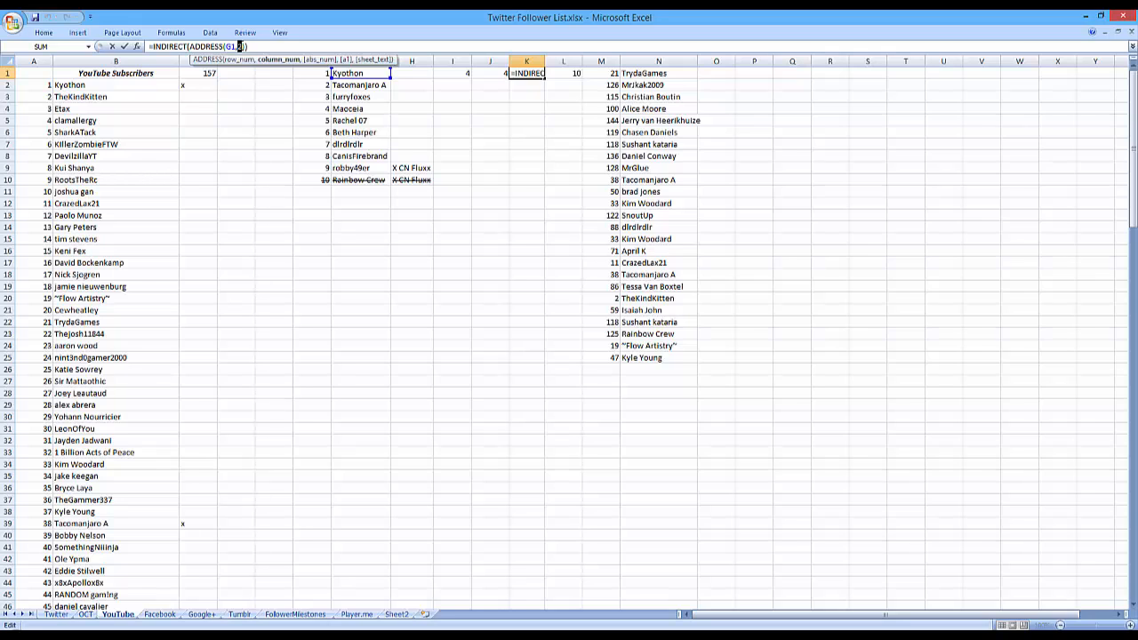
{"action": "key", "text": "Return"}
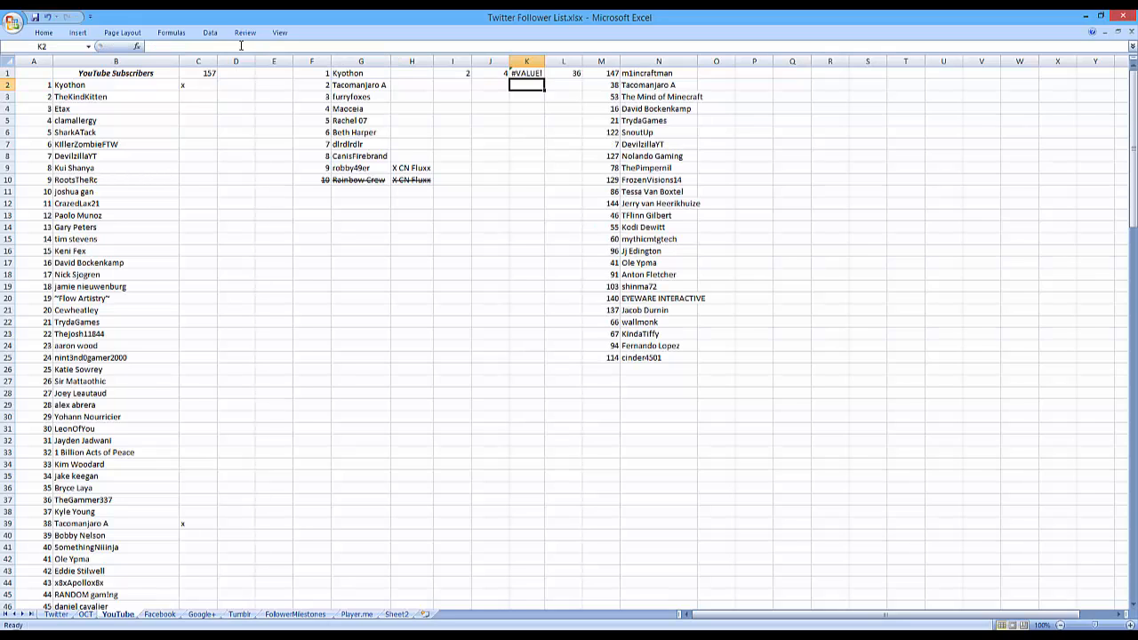
Step: Change the row reference in K1's ADDRESS function to F1
{"action": "left_click", "coordinate": [522, 73]}
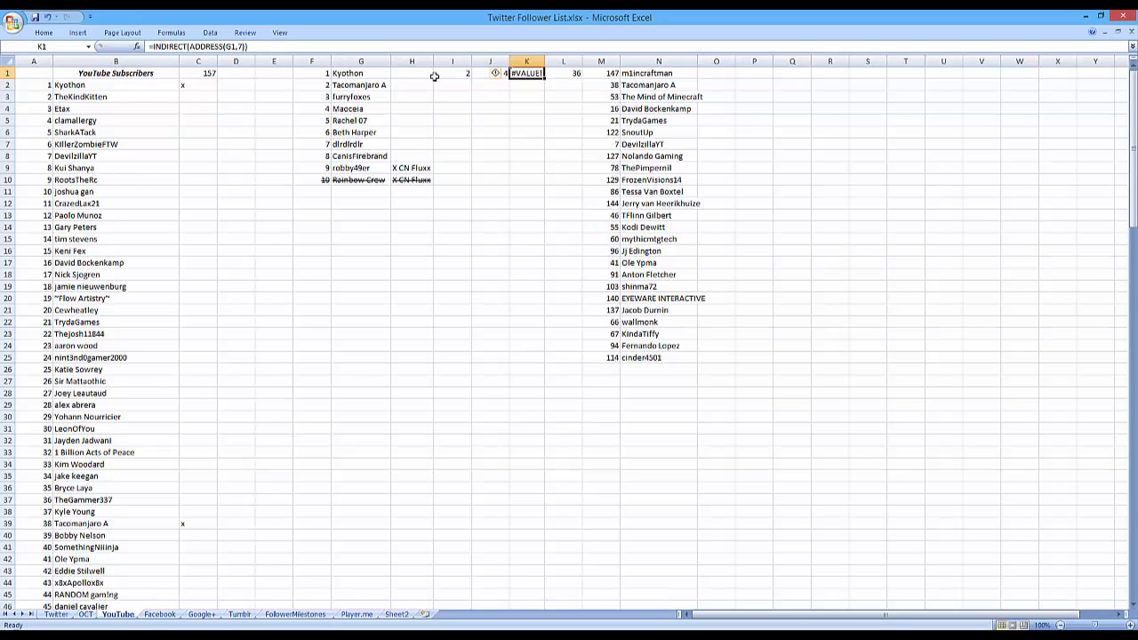
{"action": "left_click", "coordinate": [230, 46]}
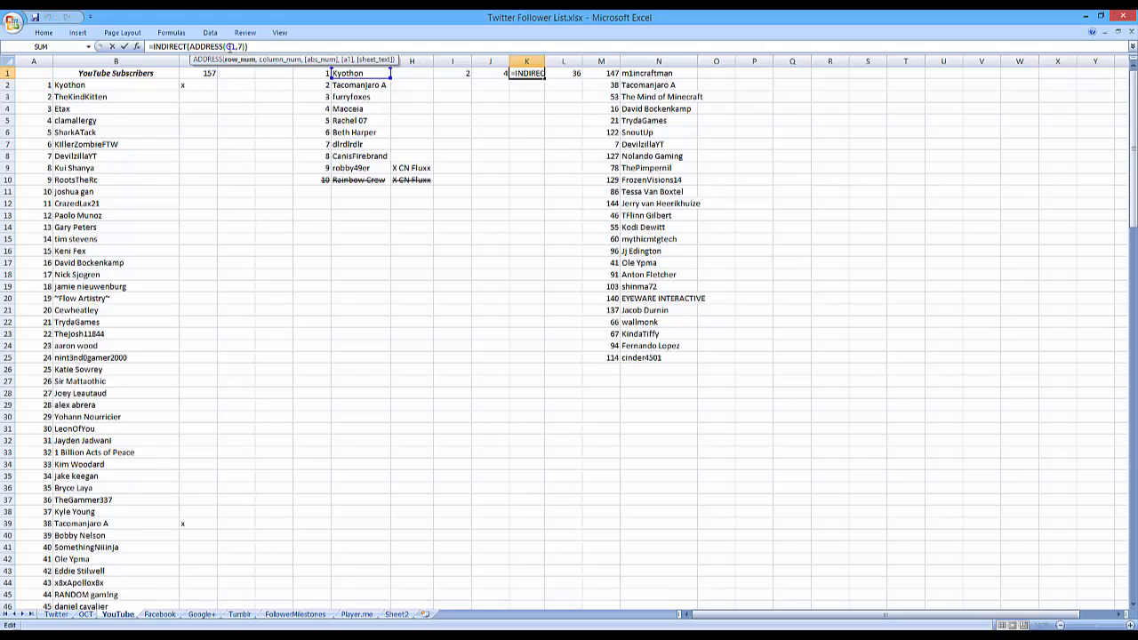
{"action": "type", "text": "H"}
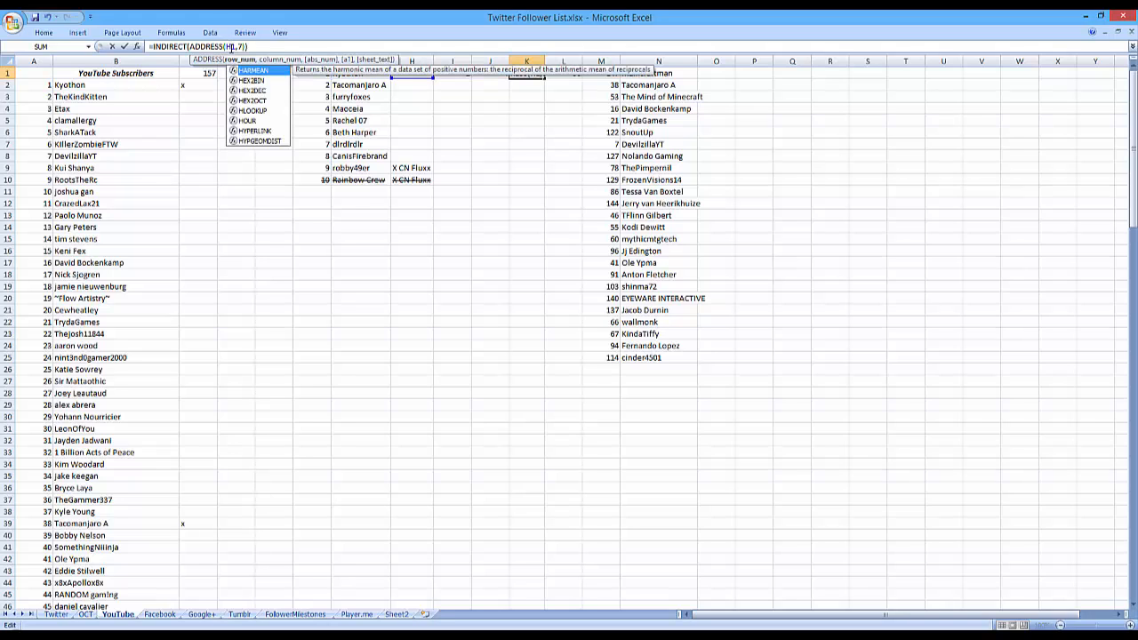
{"action": "key", "text": "BackSpace"}
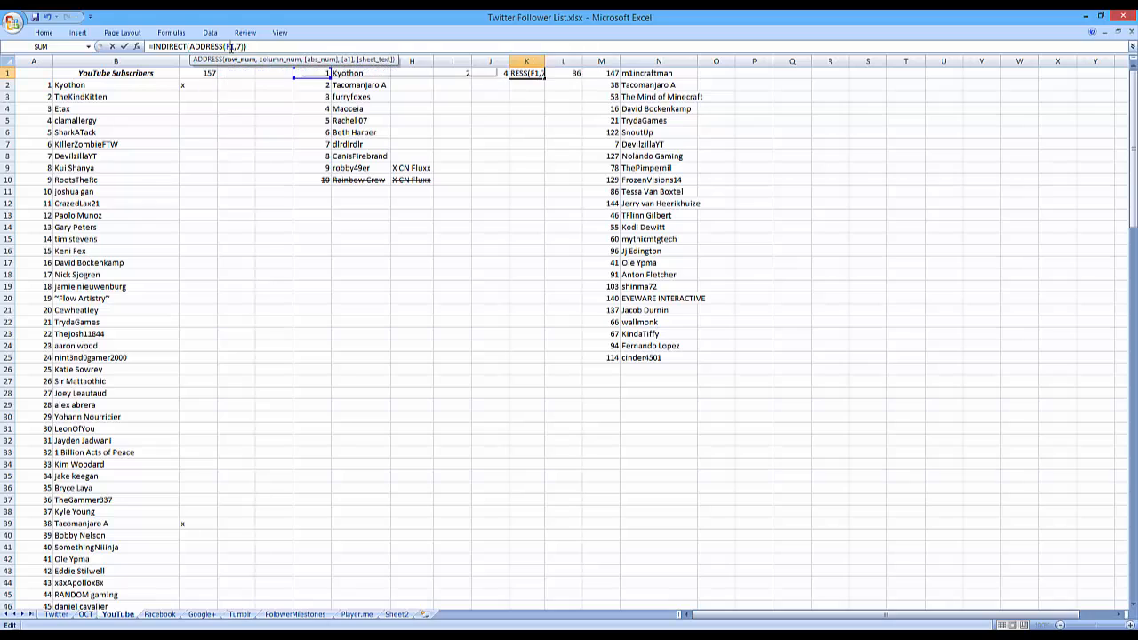
{"action": "type", "text": "F"}
{"action": "key", "text": "Return"}
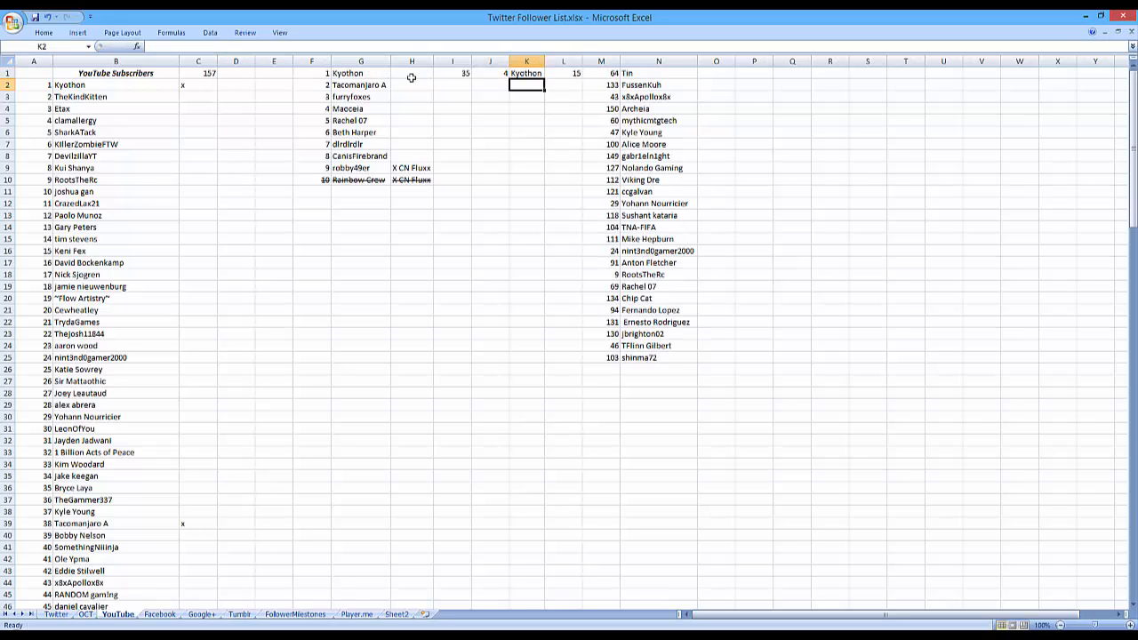
Step: Try filling the J1:K1 formulas down through row 35 and widen column K to fit the names
{"action": "left_click", "coordinate": [496, 74]}
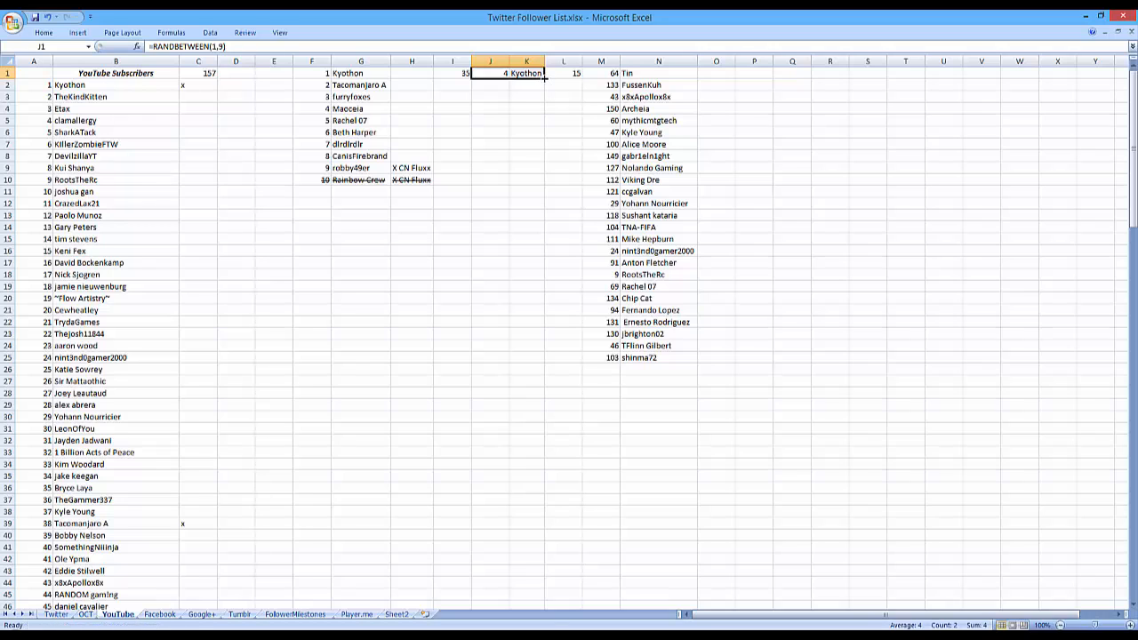
{"action": "left_click_drag", "start_coordinate": [543, 80], "coordinate": [508, 478]}
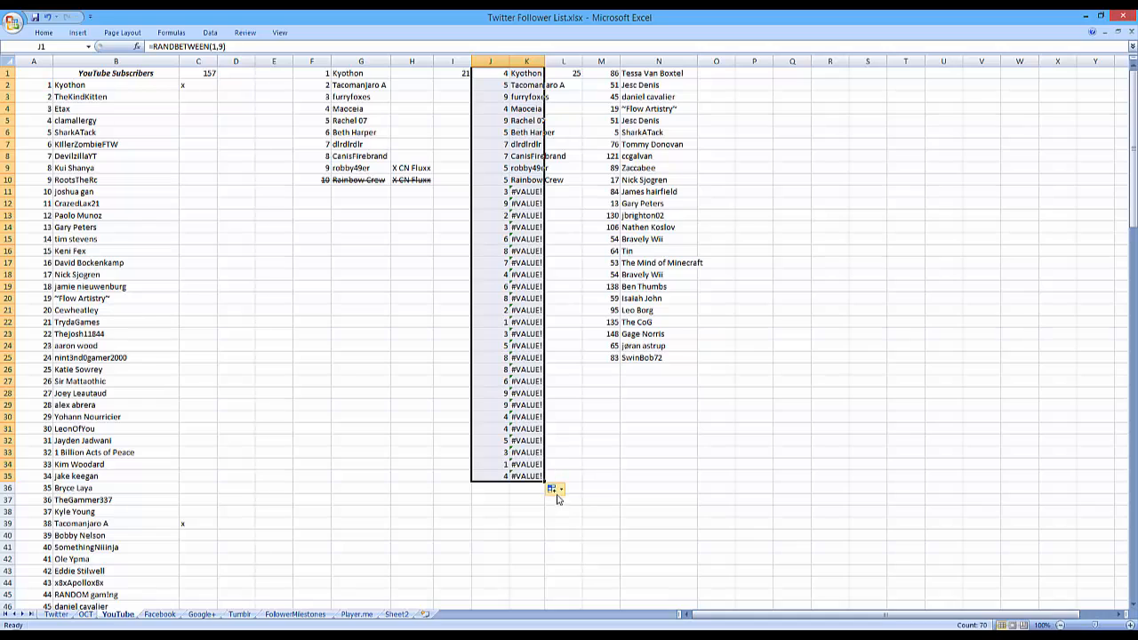
{"action": "left_click_drag", "start_coordinate": [545, 58], "coordinate": [583, 59]}
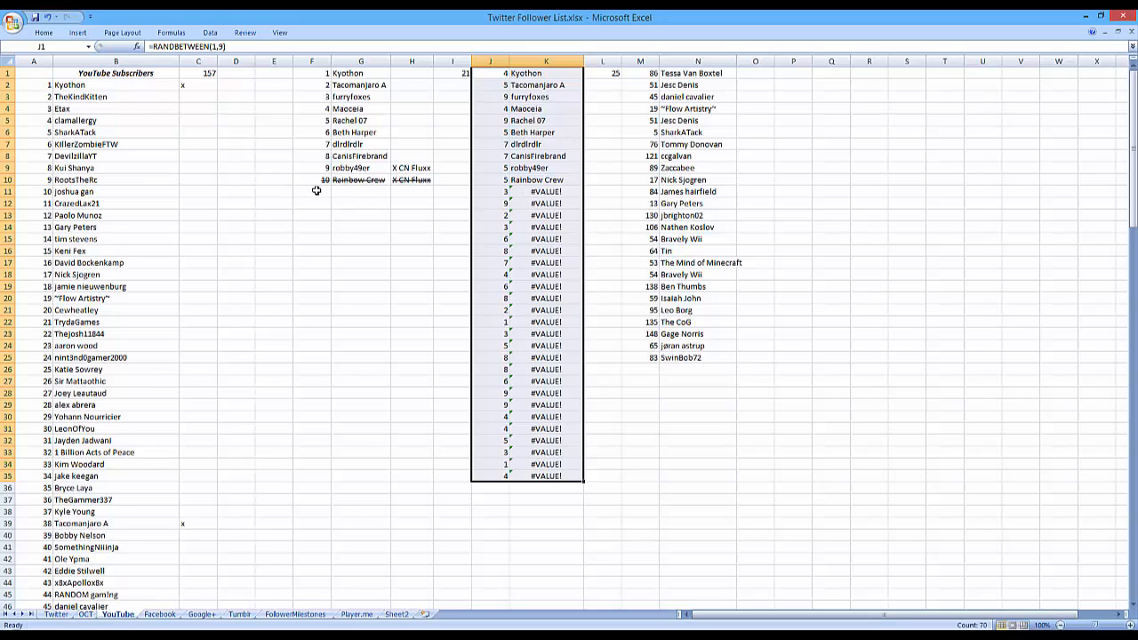
Step: Change K11's formula to =INDIRECT(ADDRESS(J11,7)) and copy the formula text
{"action": "left_click", "coordinate": [529, 191]}
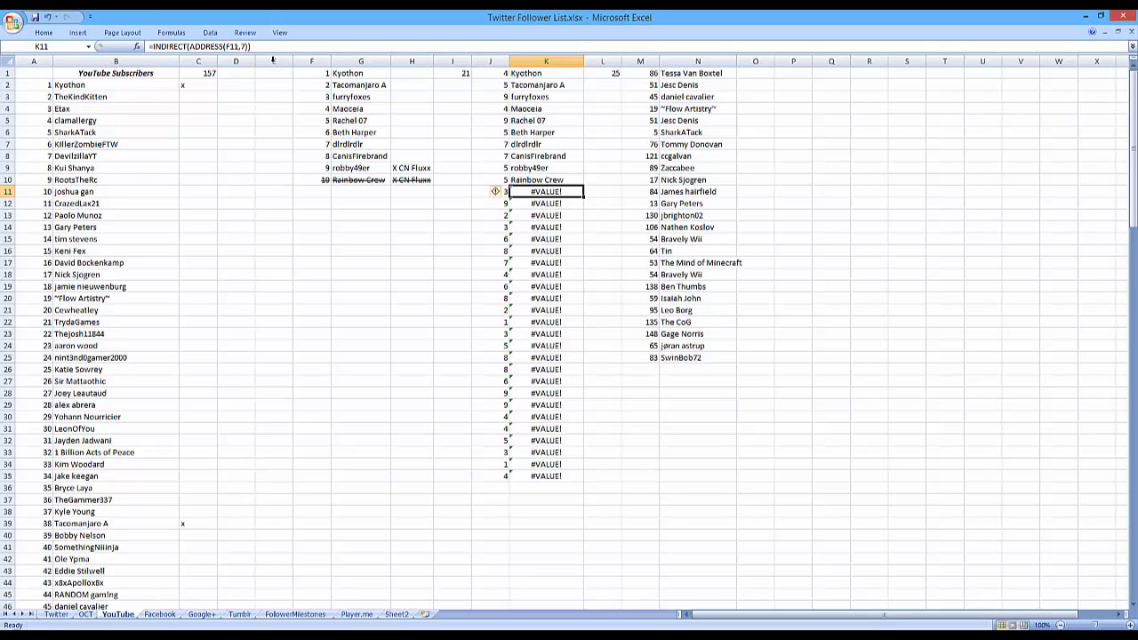
{"action": "left_click", "coordinate": [228, 46]}
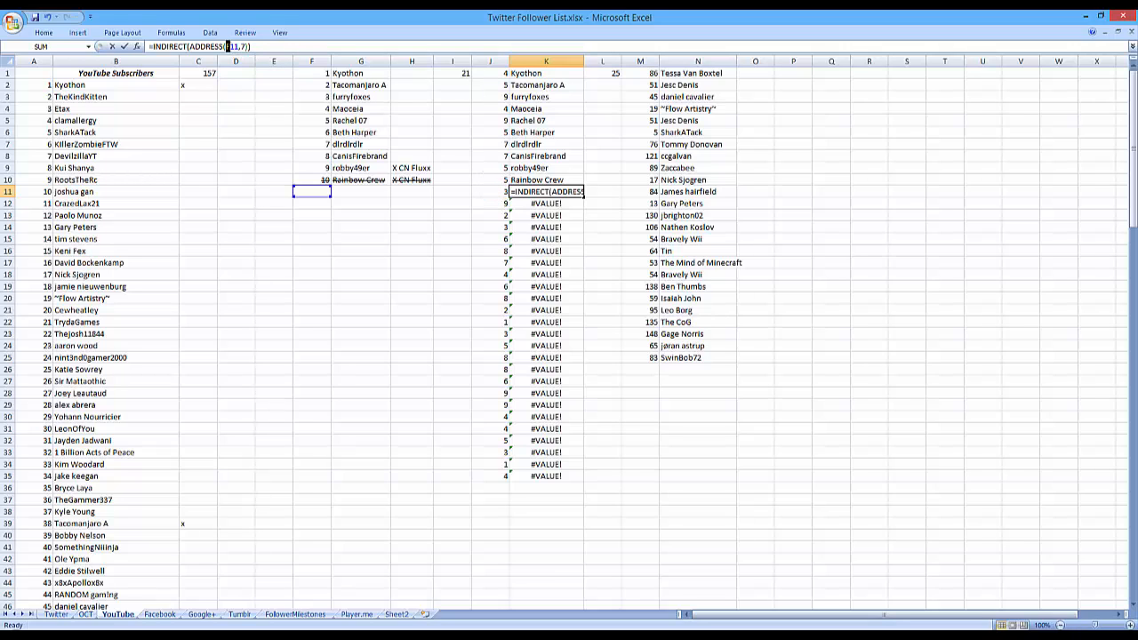
{"action": "key", "text": "BackSpace"}
{"action": "type", "text": "J"}
{"action": "key", "text": "Return"}
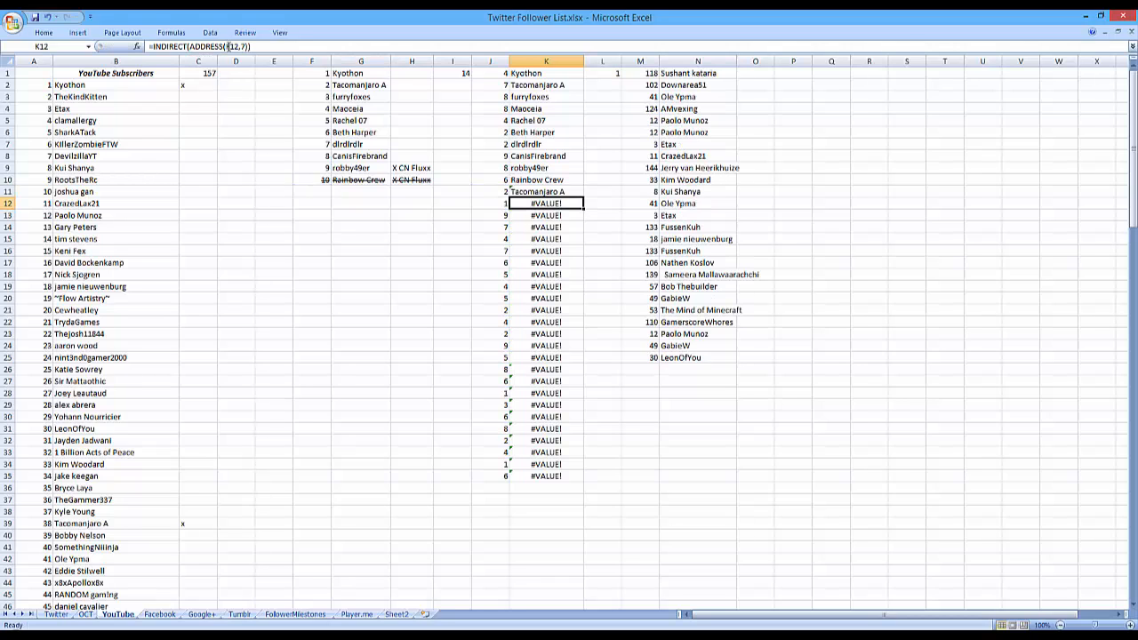
{"action": "key", "text": "Up"}
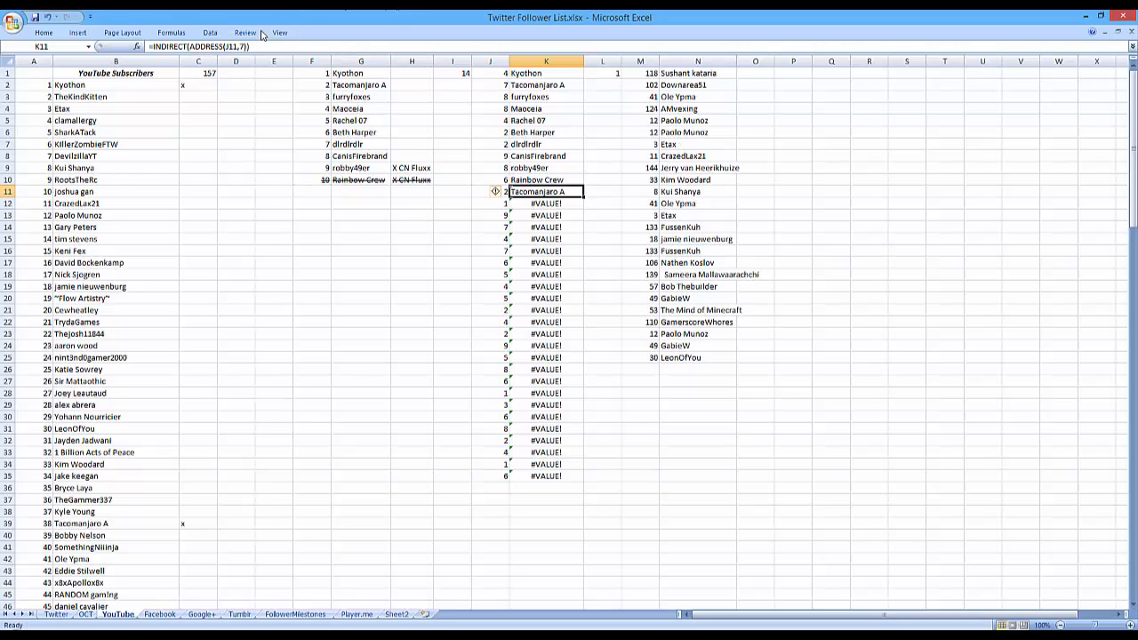
{"action": "left_click_drag", "start_coordinate": [251, 46], "coordinate": [137, 46]}
{"action": "key", "text": "ctrl+c"}
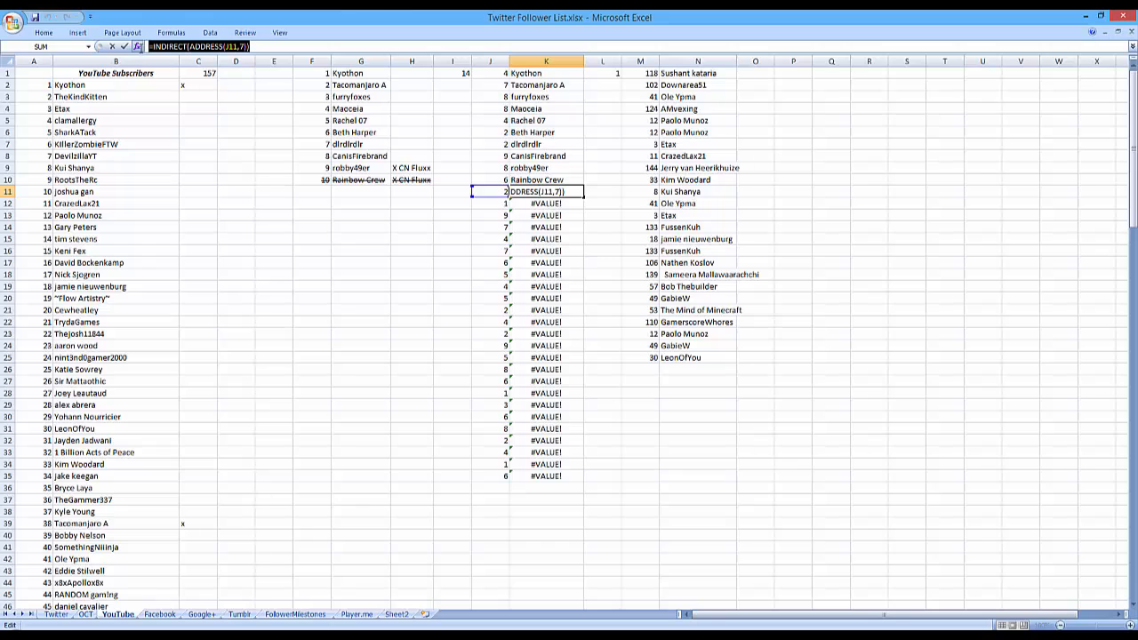
{"action": "key", "text": "Escape"}
Step: Undo the K11 formula edit, the widening of column K and the fill of columns J and K
{"action": "key", "text": "ctrl+z"}
{"action": "key", "text": "ctrl+z"}
{"action": "key", "text": "ctrl+z"}
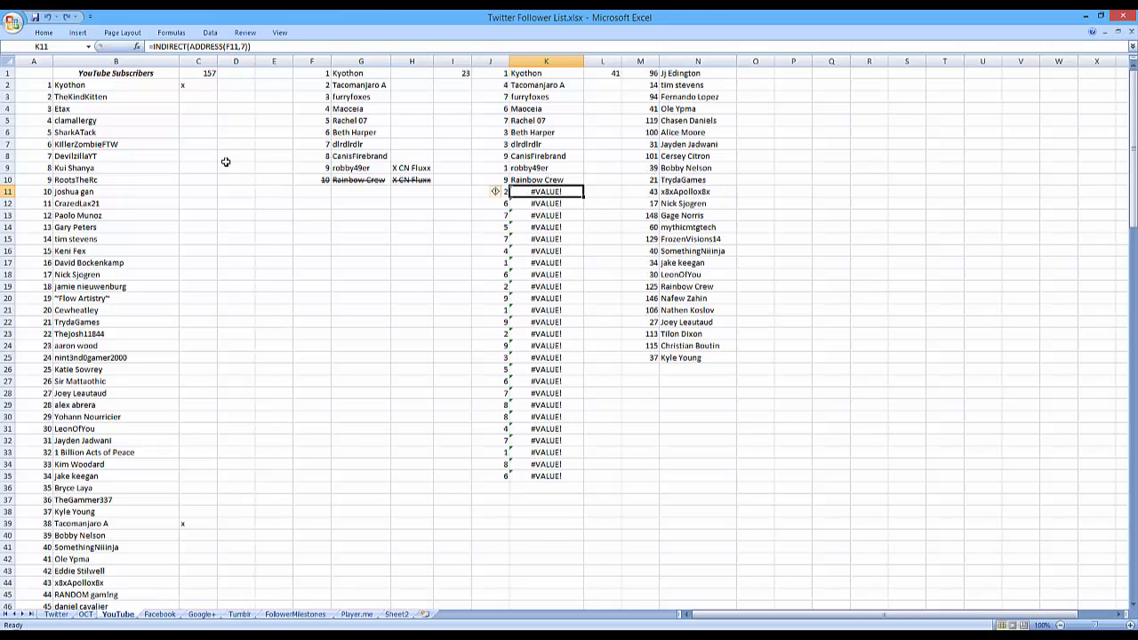
Step: Replace K1's formula with the copied =INDIRECT(ADDRESS(J11,7))
{"action": "left_click", "coordinate": [526, 73]}
{"action": "left_click", "coordinate": [539, 46]}
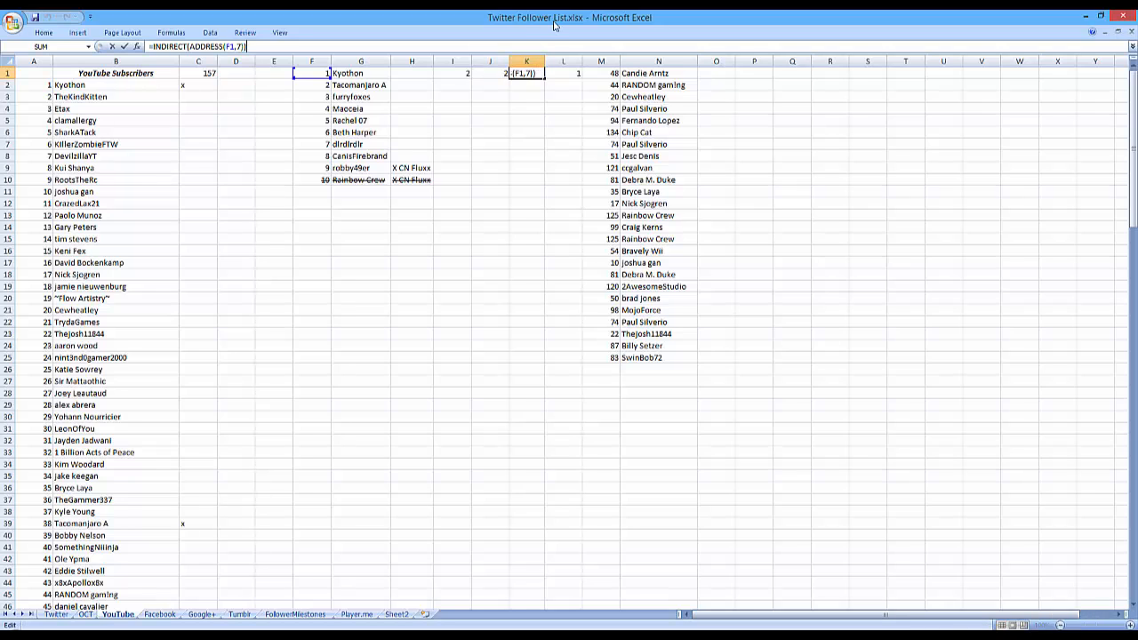
{"action": "key", "text": "shift+Home"}
{"action": "key", "text": "ctrl+v"}
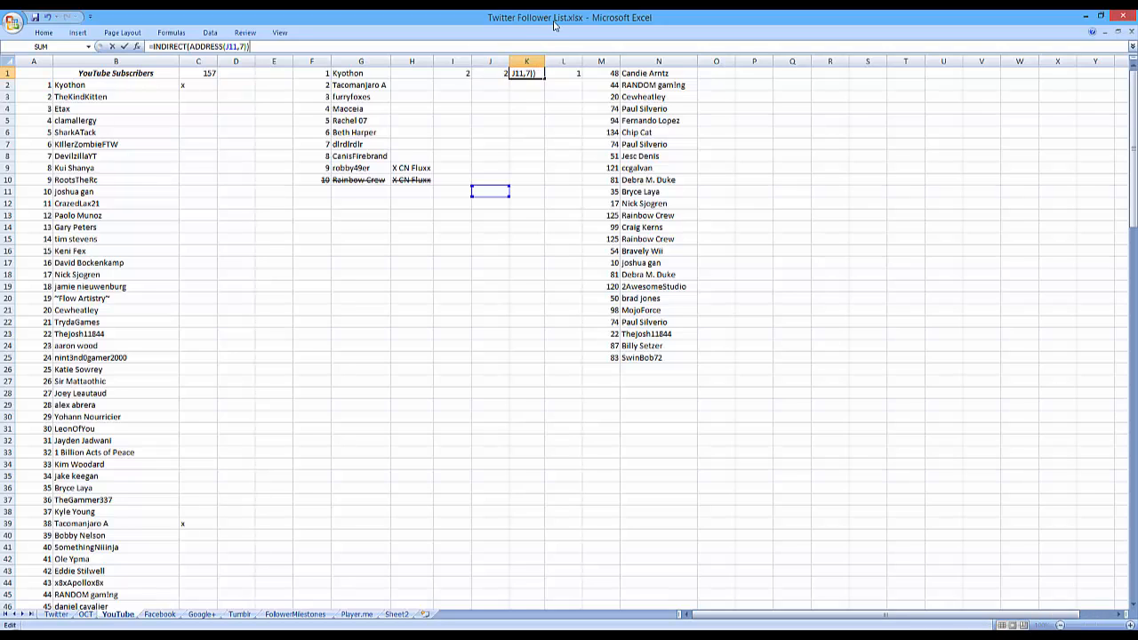
{"action": "key", "text": "Return"}
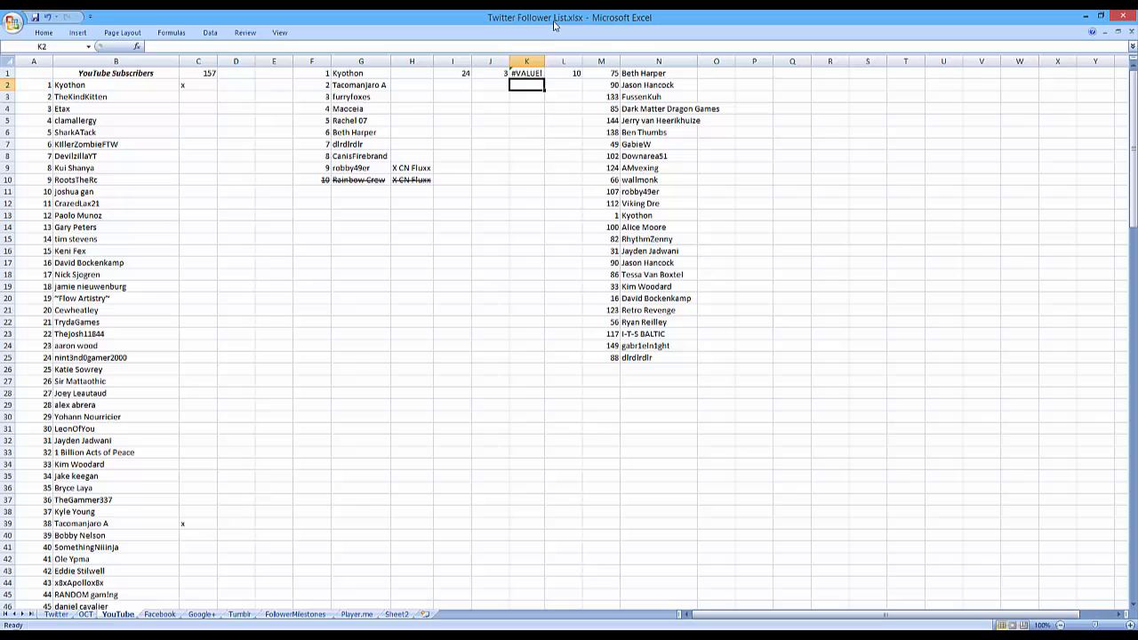
Step: Widen column K and change K1's formula to =INDIRECT(ADDRESS(J1,7))
{"action": "left_click_drag", "start_coordinate": [545, 62], "coordinate": [586, 64]}
{"action": "left_click", "coordinate": [569, 72]}
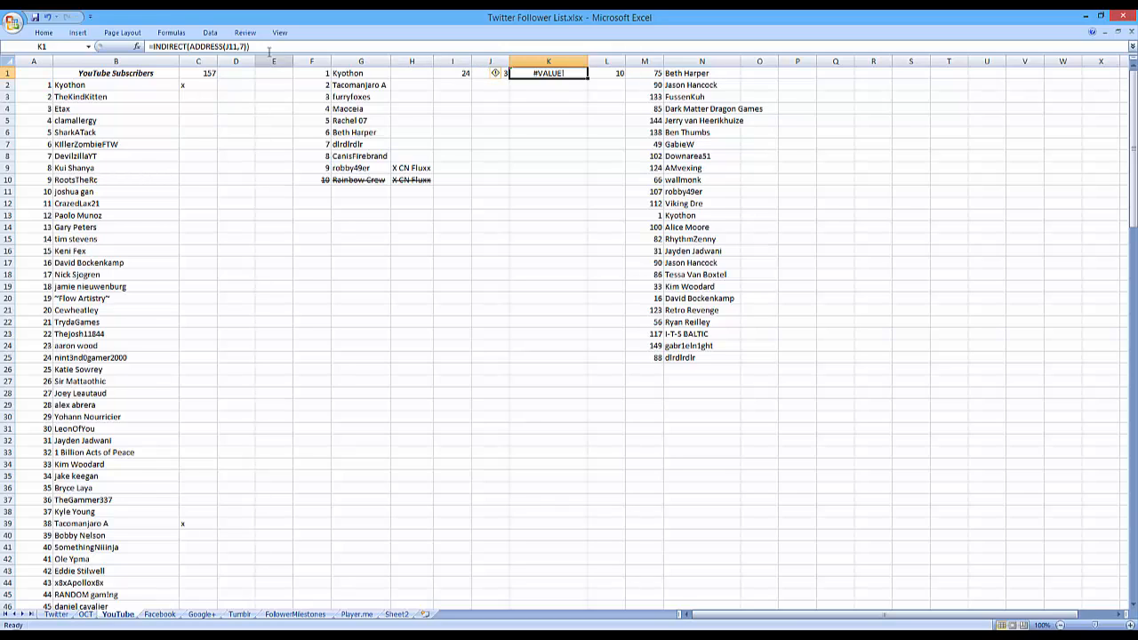
{"action": "left_click", "coordinate": [234, 46]}
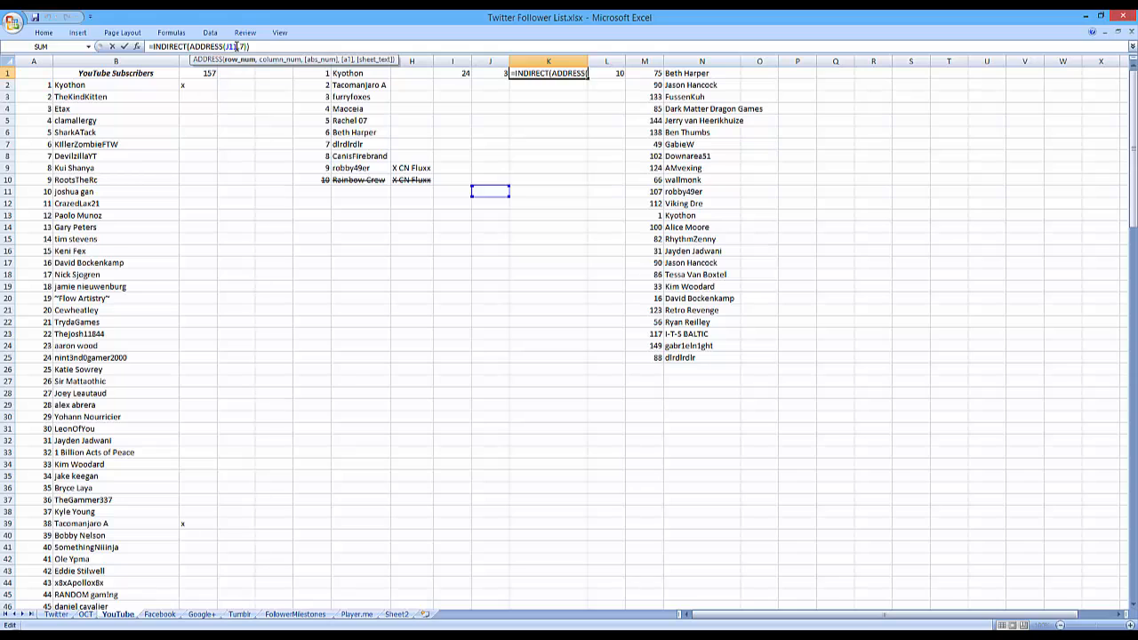
{"action": "key", "text": "Delete"}
{"action": "key", "text": "Return"}
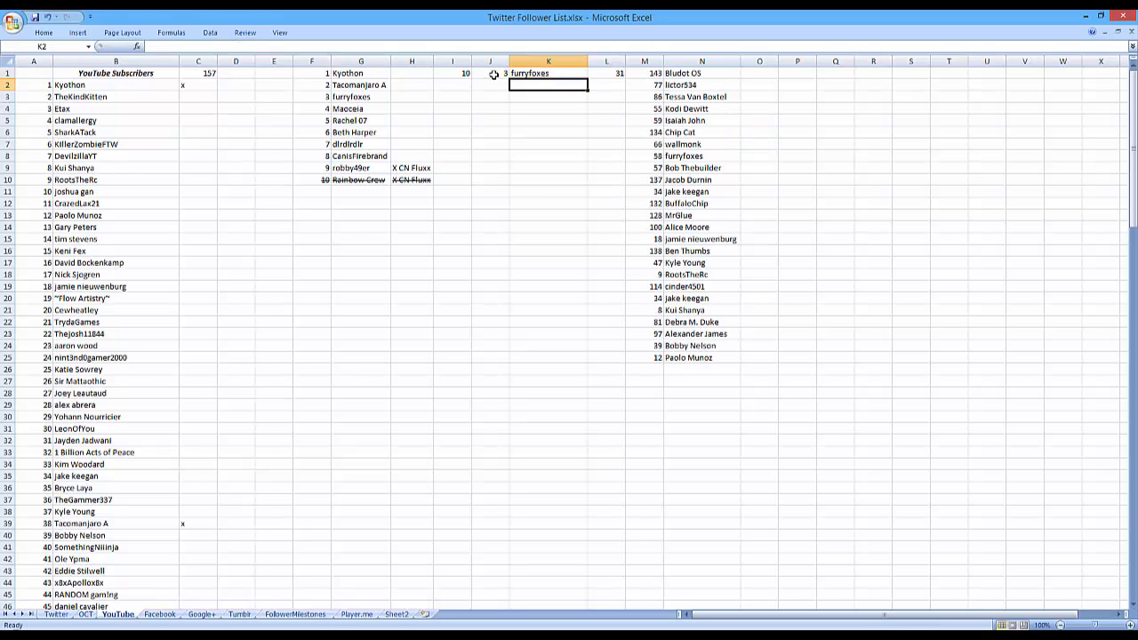
Step: Fill the J1:K1 formulas down through row 36 and clear the copies in J2:K36
{"action": "left_click_drag", "start_coordinate": [489, 74], "coordinate": [598, 183]}
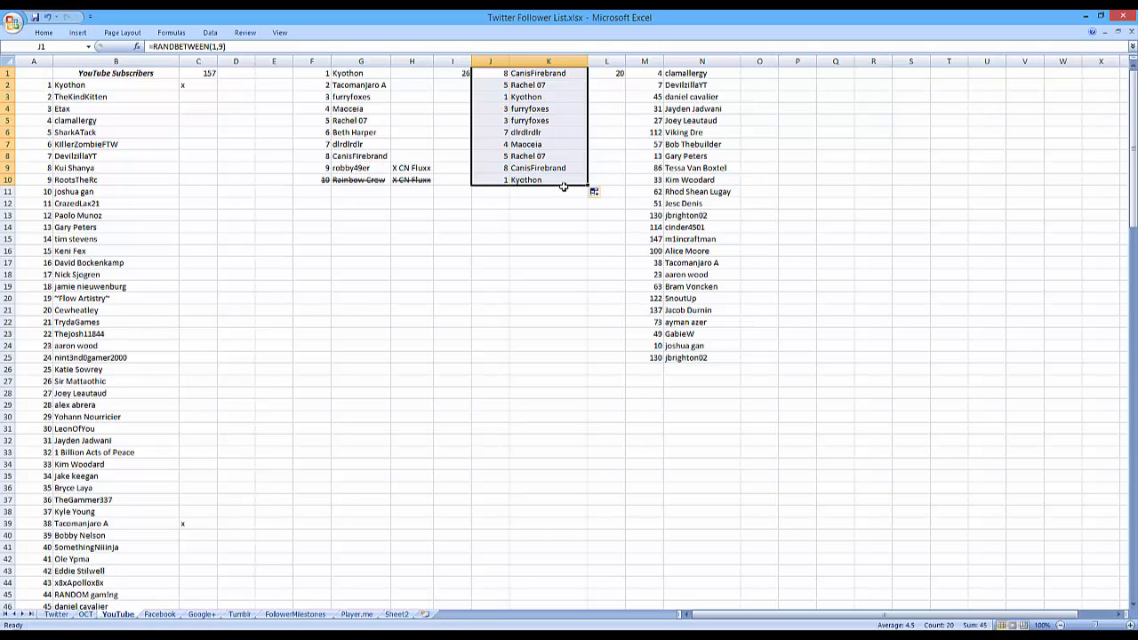
{"action": "left_click_drag", "start_coordinate": [589, 188], "coordinate": [569, 493]}
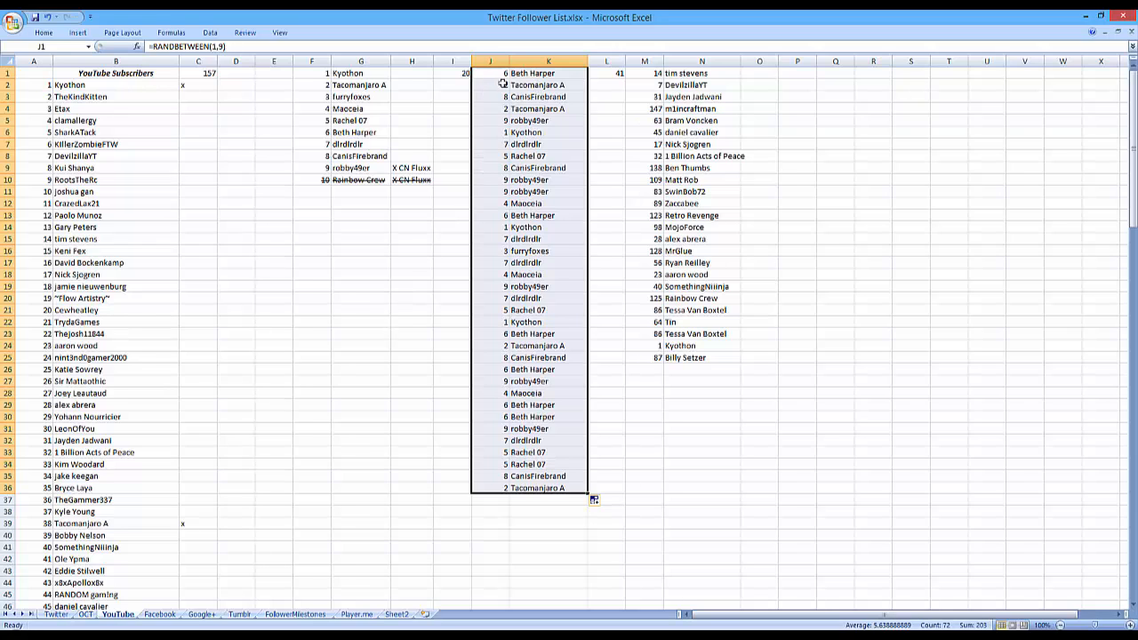
{"action": "left_click_drag", "start_coordinate": [502, 84], "coordinate": [564, 489]}
{"action": "key", "text": "Delete"}
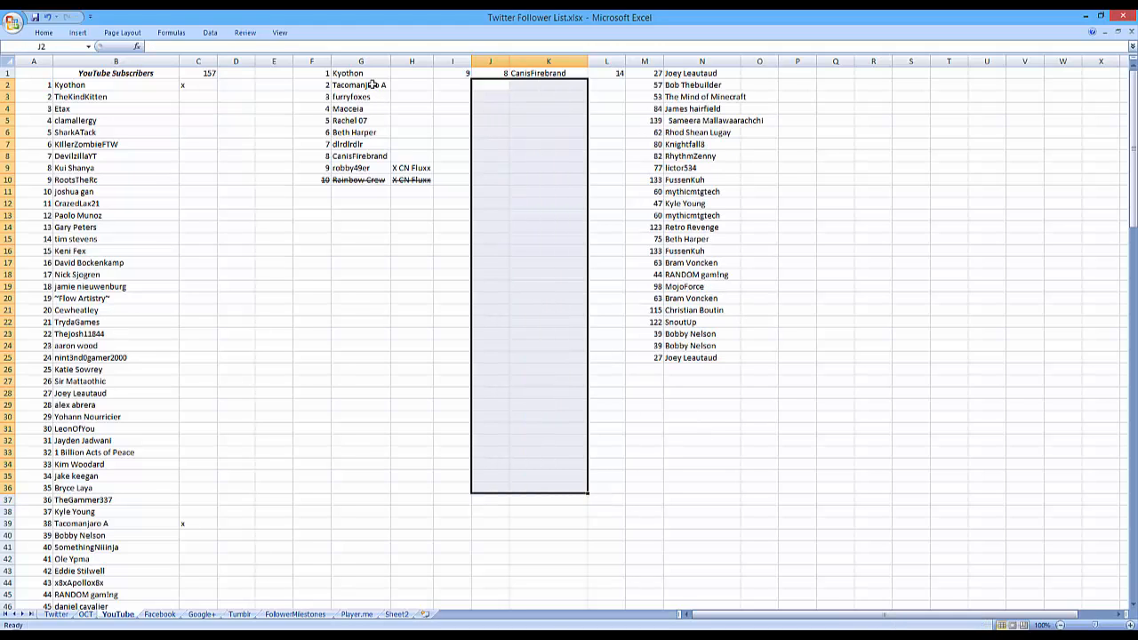
Step: Review the formulas in K1 and J1, and open I1's RANDBETWEEN formula for editing
{"action": "left_click", "coordinate": [522, 71]}
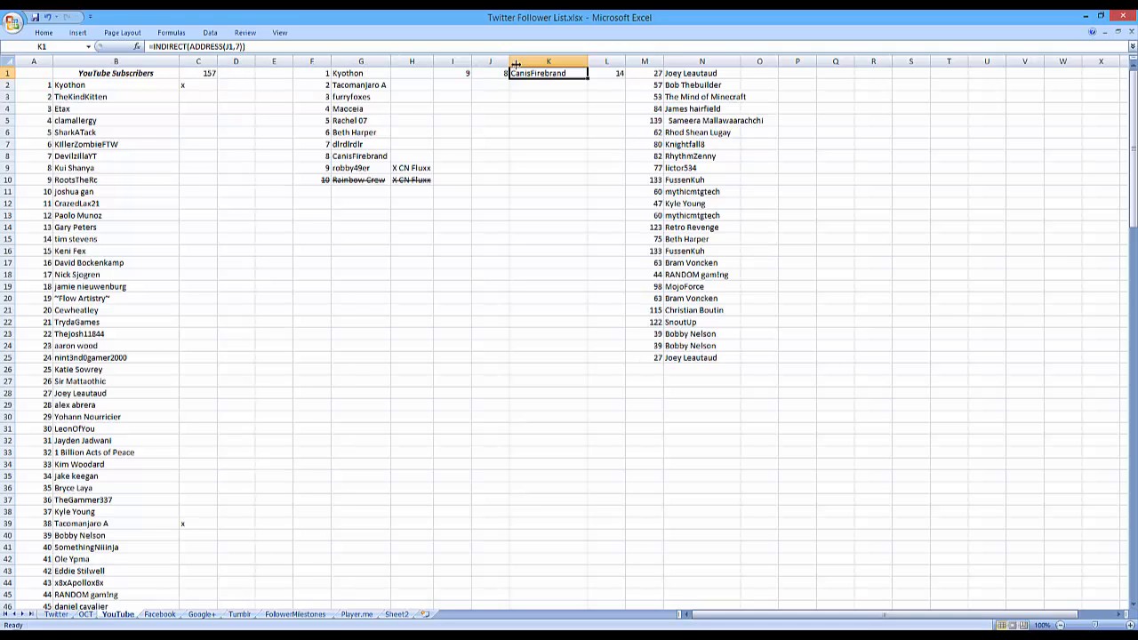
{"action": "left_click", "coordinate": [488, 73]}
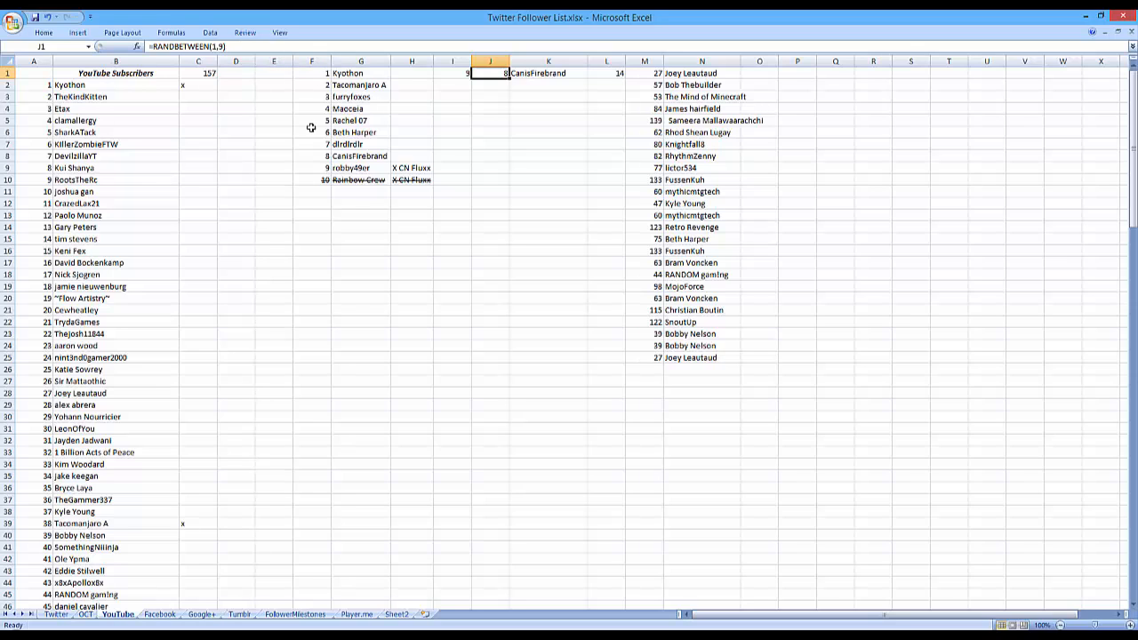
{"action": "left_click", "coordinate": [442, 73]}
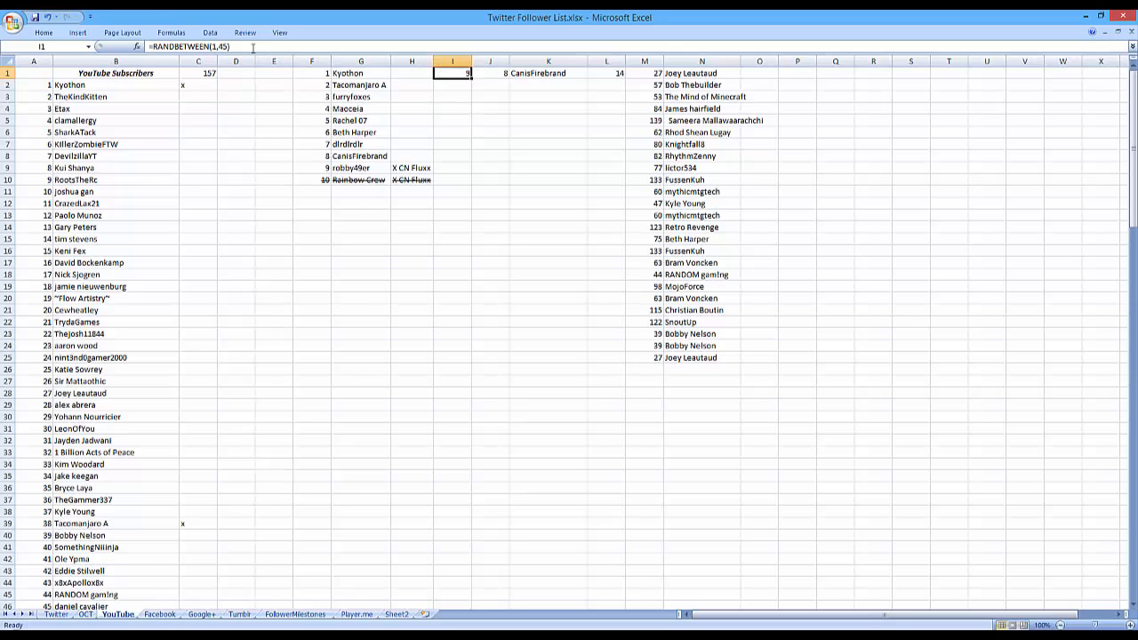
{"action": "double_click", "coordinate": [442, 74]}
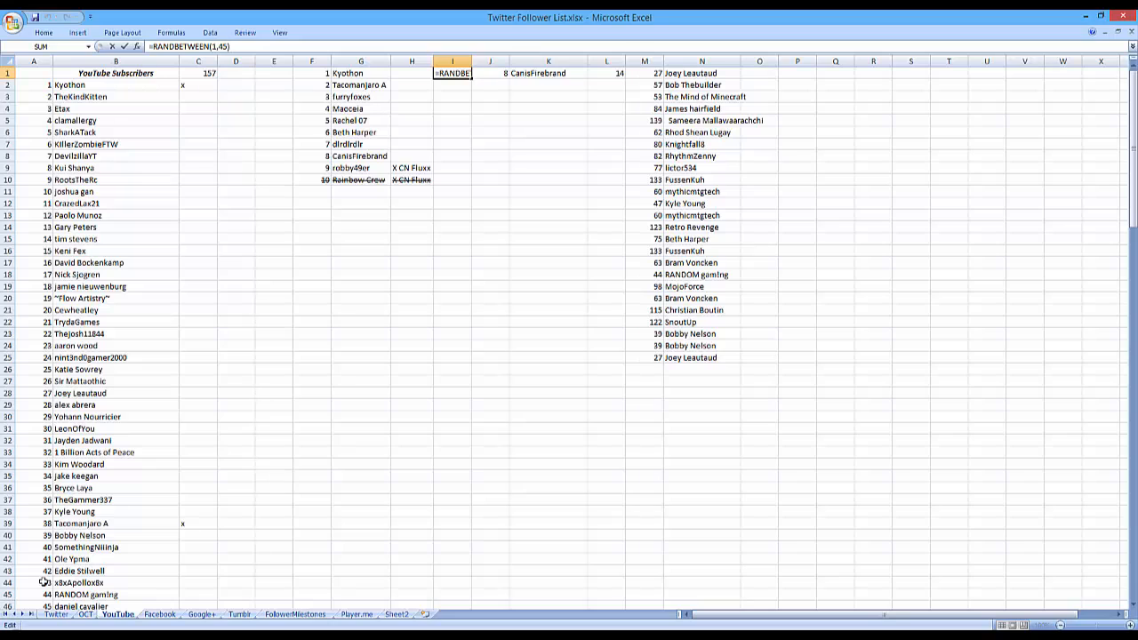